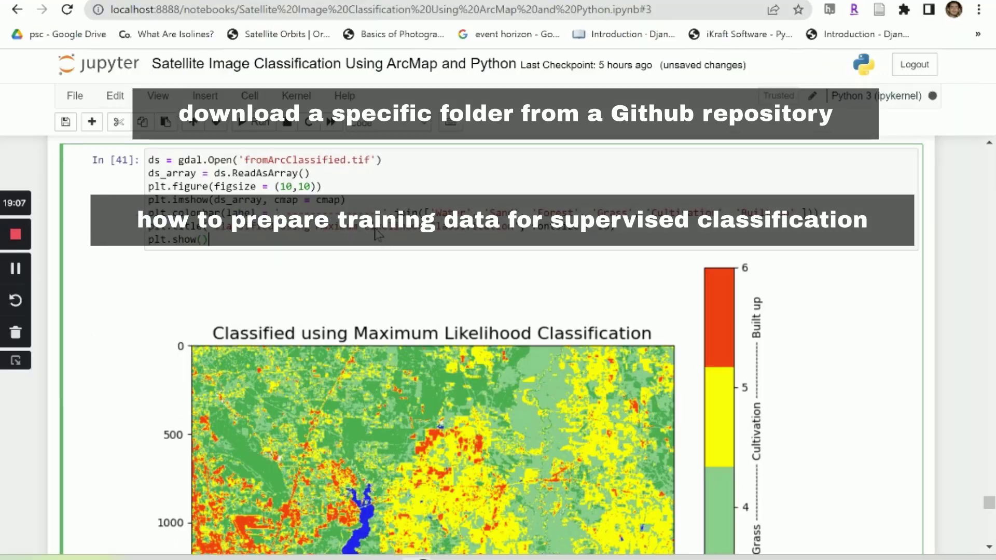
- Review the exercise outline and the notebook's side-by-side maps classified with the neural network and the maximum likelihood method
scroll(429, 291, down, 6)
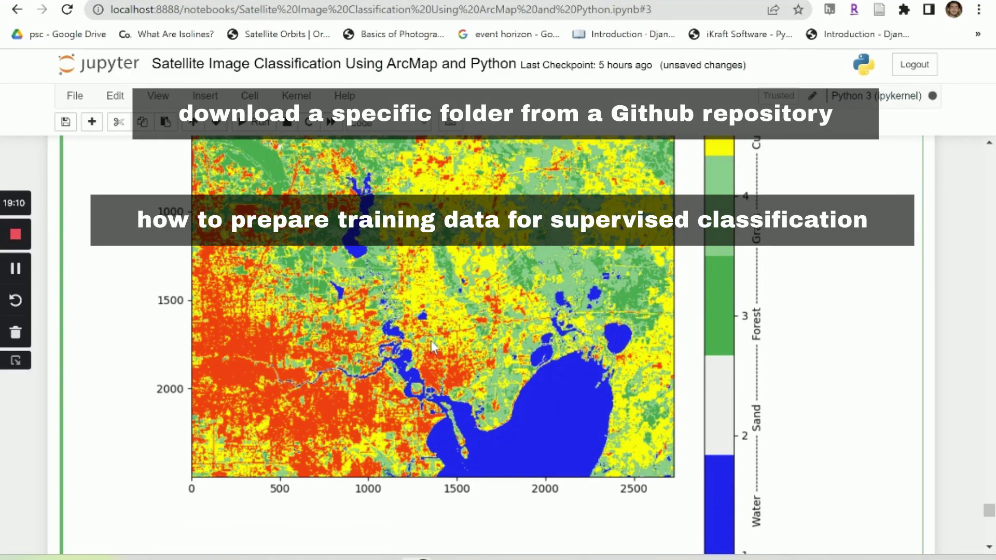
scroll(421, 313, down, 6)
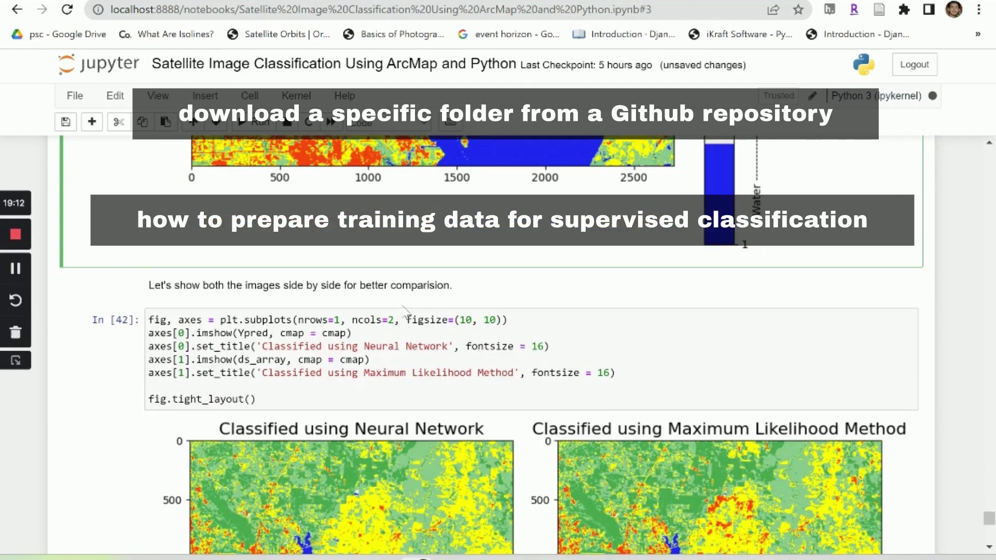
scroll(404, 310, down, 2)
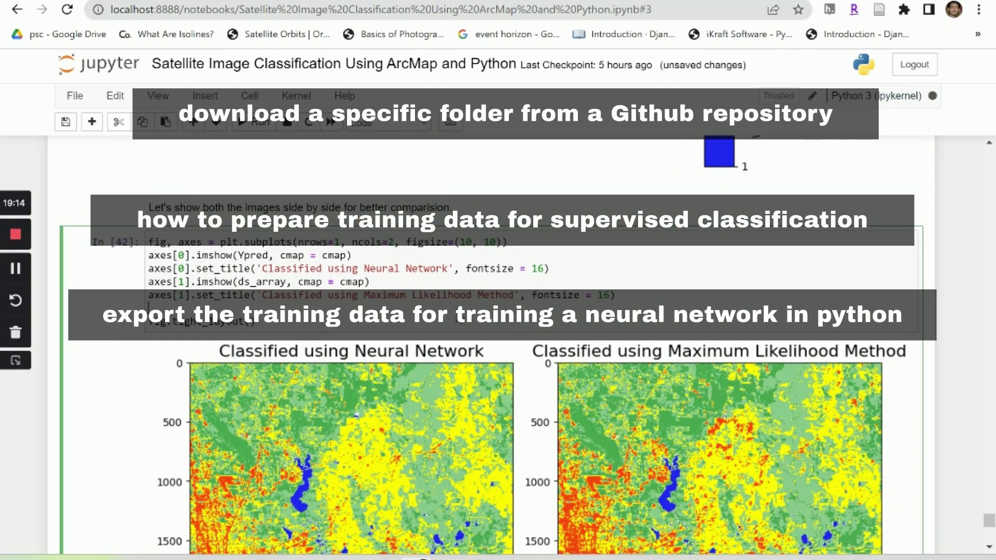
scroll(459, 327, down, 2)
scroll(438, 365, down, 3)
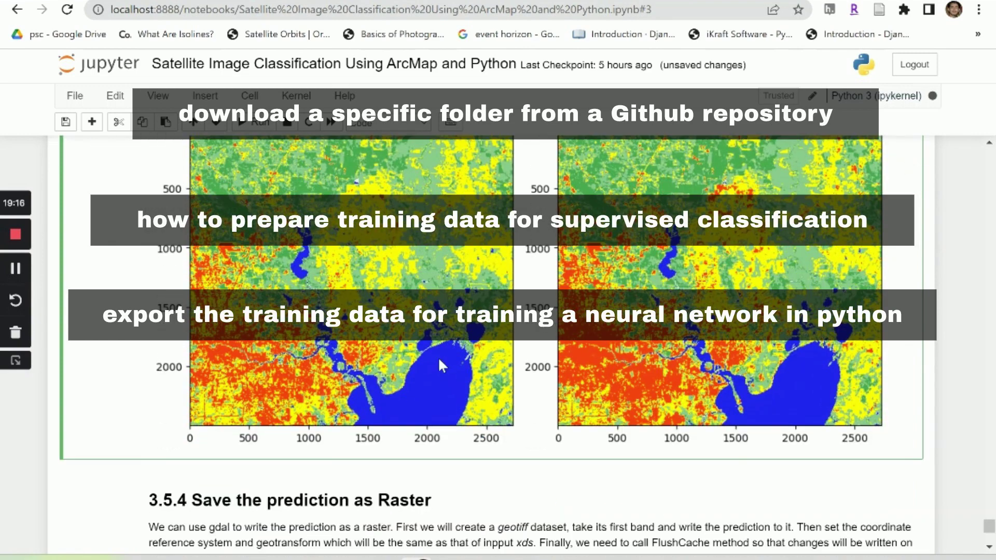
scroll(438, 356, up, 2)
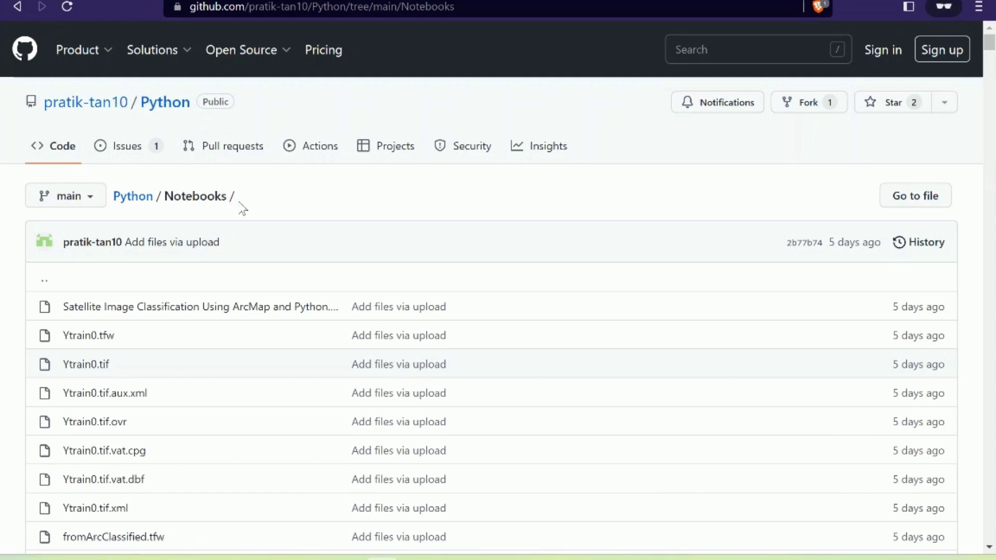
- Copy the repository's Notebooks folder URL and submit it on download-directory.github.io to download that folder
click(401, 10)
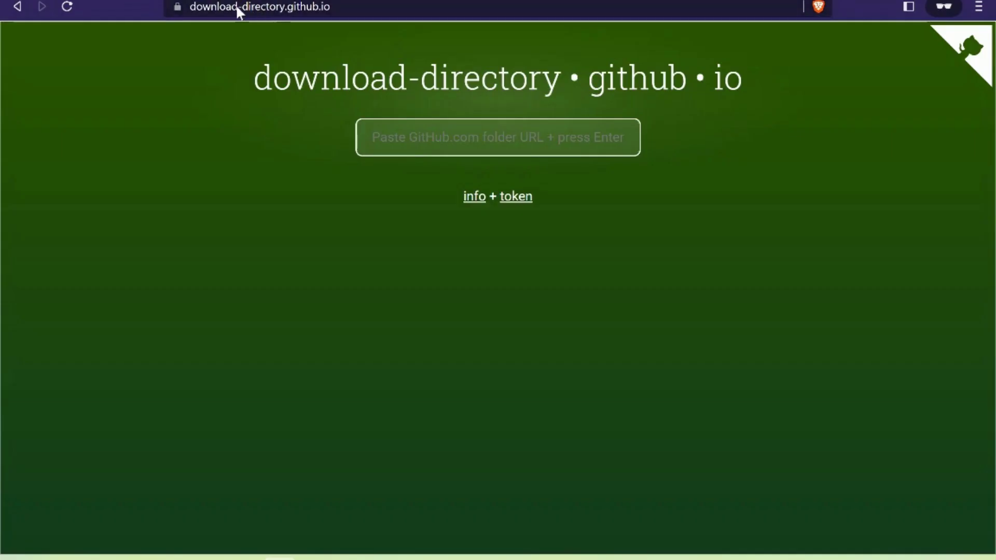
click(387, 120)
key(ctrl+v)
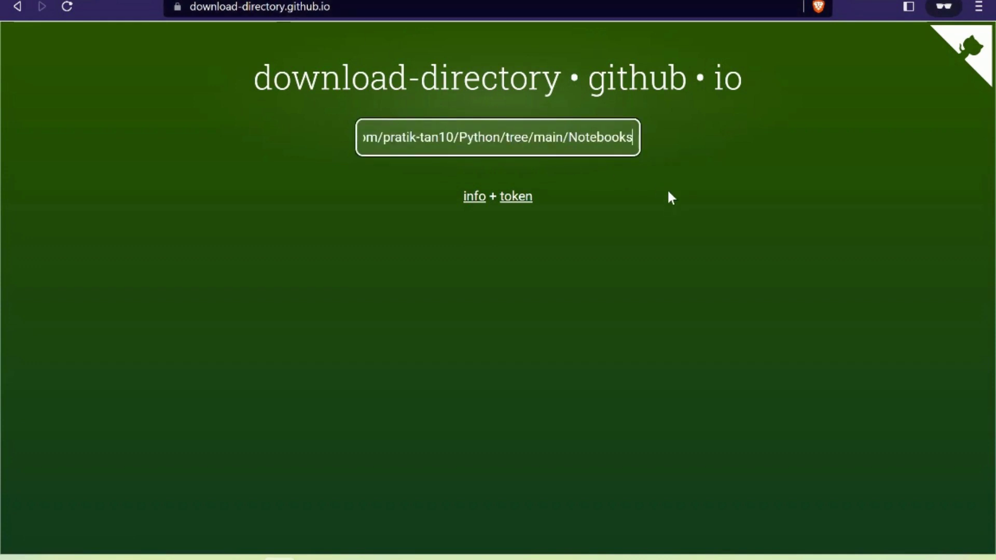
key(Return)
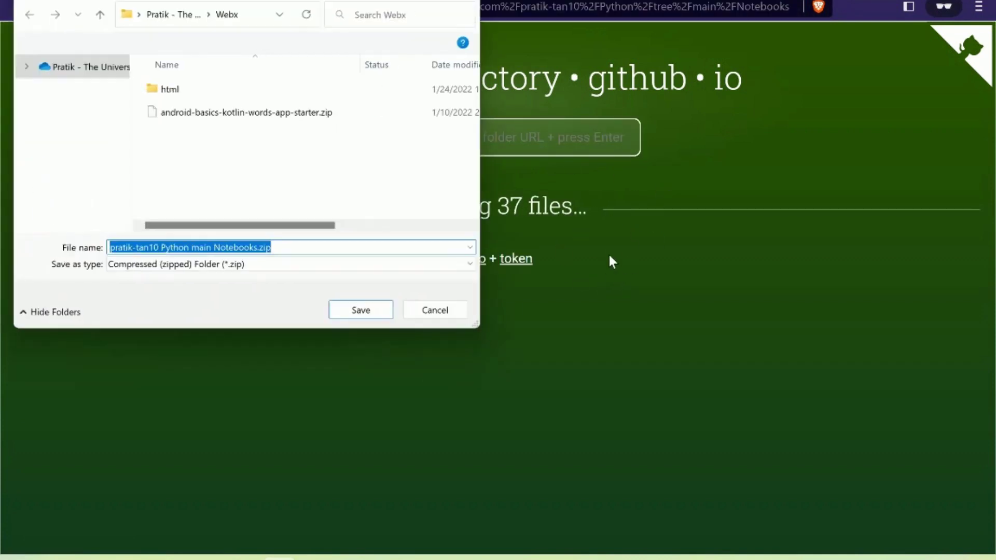
- Save the zip archive of the Notebooks folder in the Music folder, keeping the suggested file name
scroll(98, 158, down, 5)
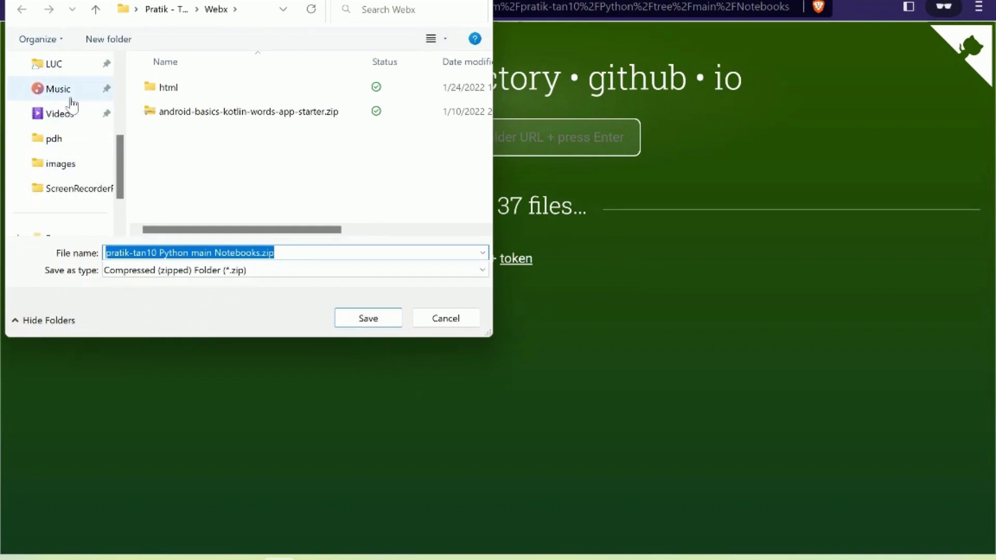
click(58, 89)
click(370, 319)
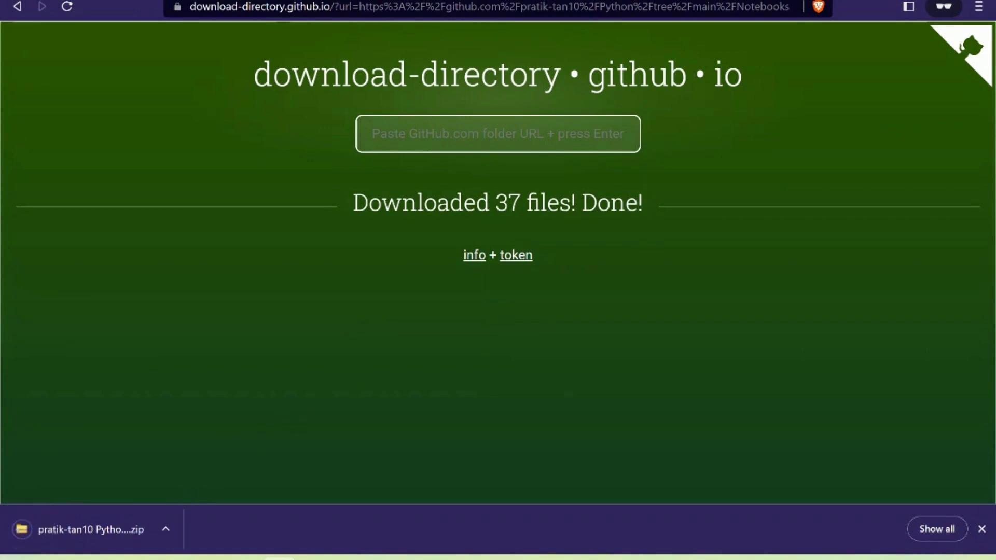
- Open the satellite image link in the GitHub readme and download the Land use classification folder from Google Drive
click(103, 2)
scroll(1, 390, down, 1)
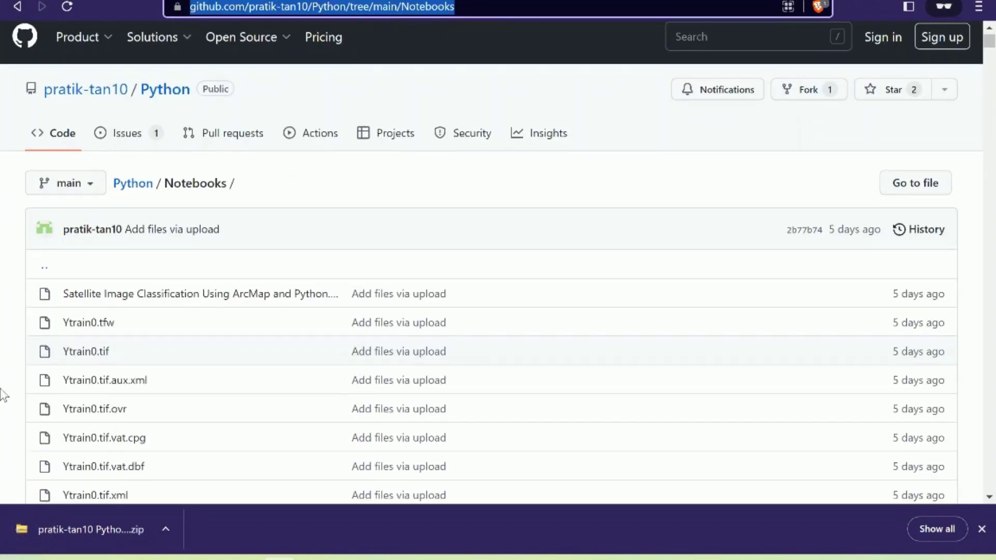
scroll(4, 389, down, 3)
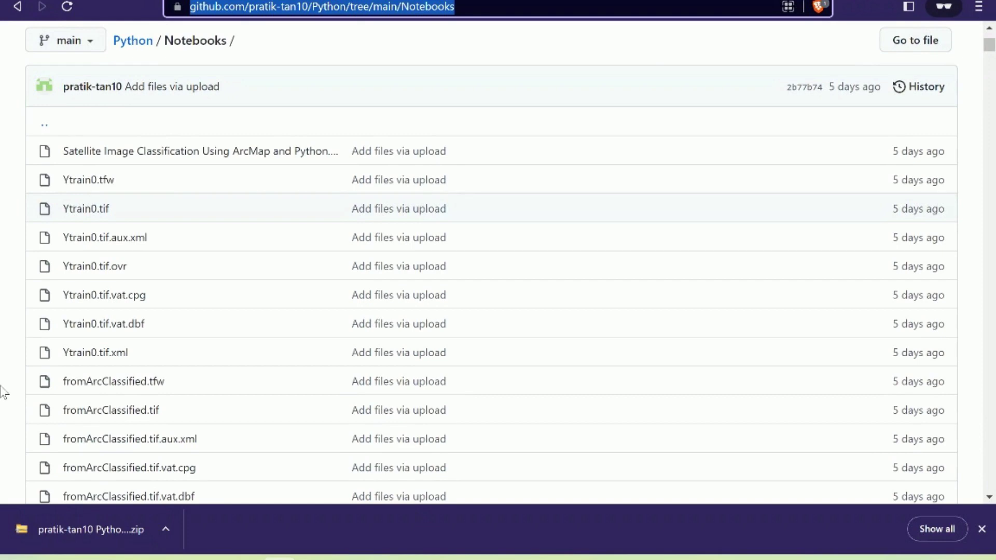
scroll(4, 392, down, 3)
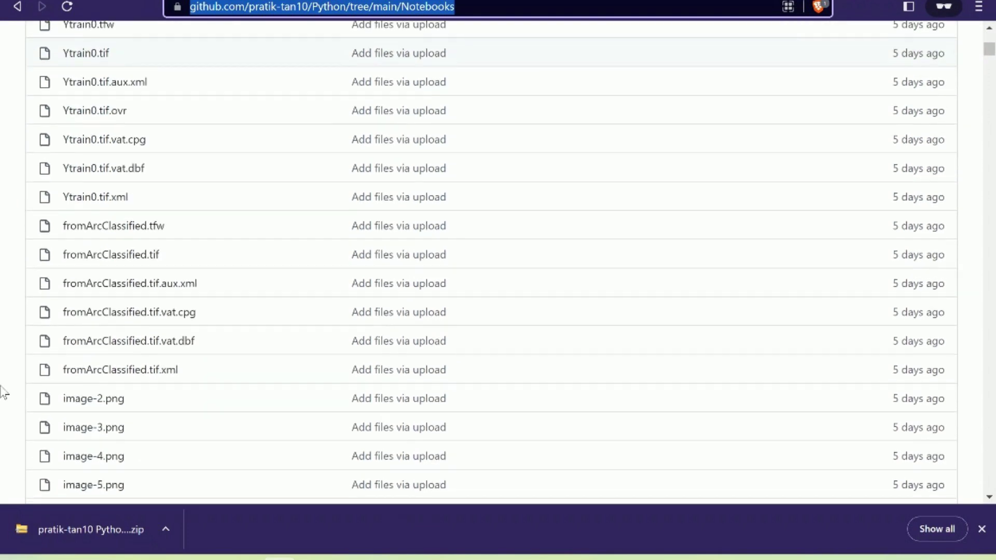
scroll(2, 390, down, 4)
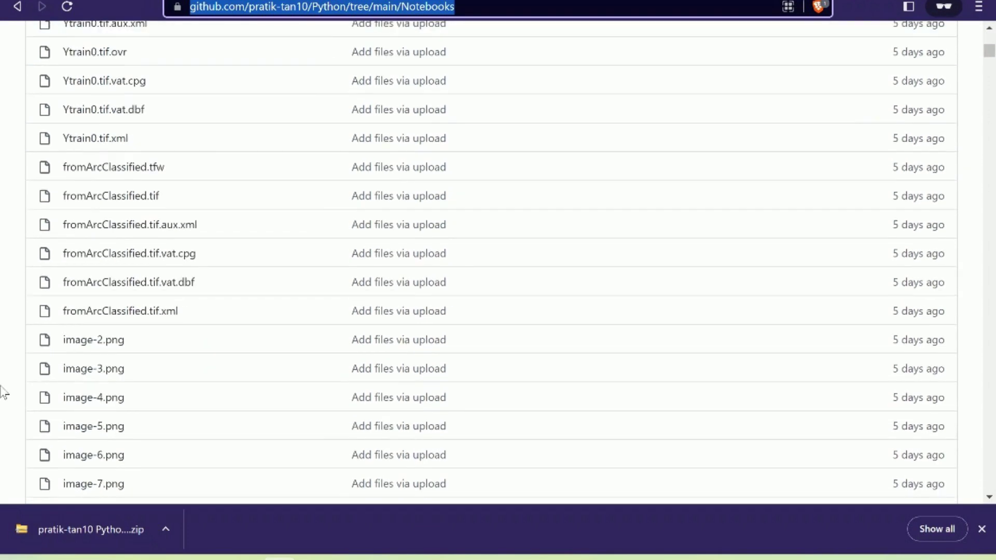
scroll(241, 276, up, 6)
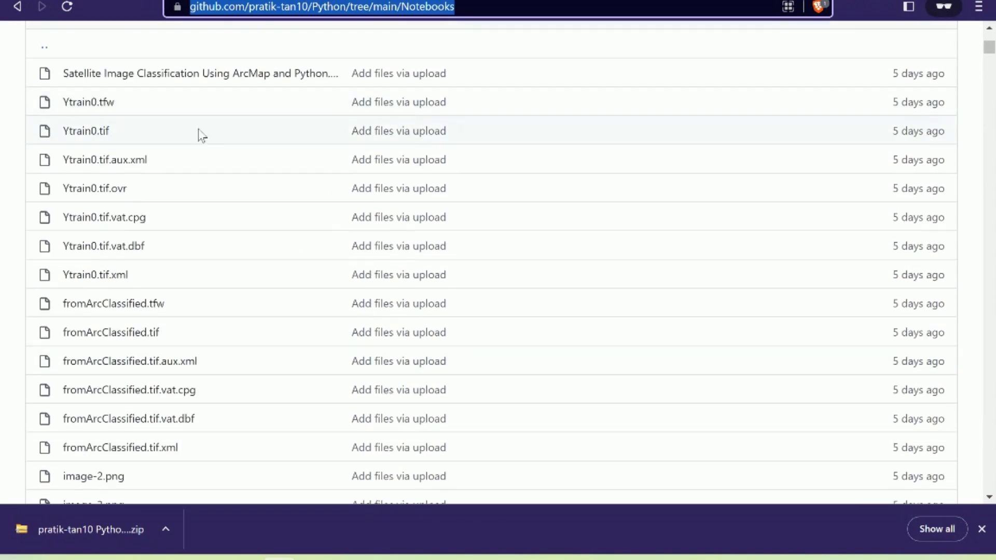
scroll(5, 375, down, 15)
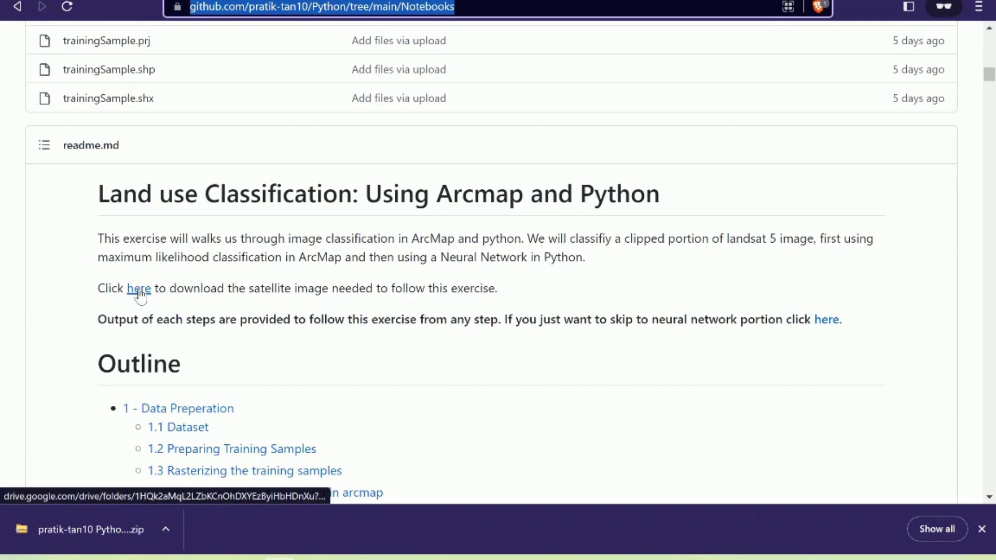
click(138, 290)
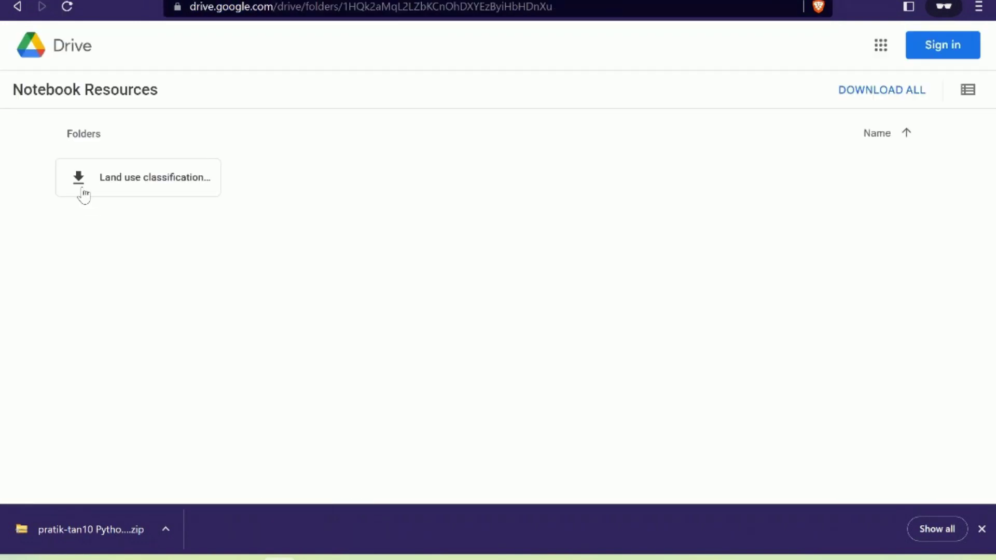
click(81, 185)
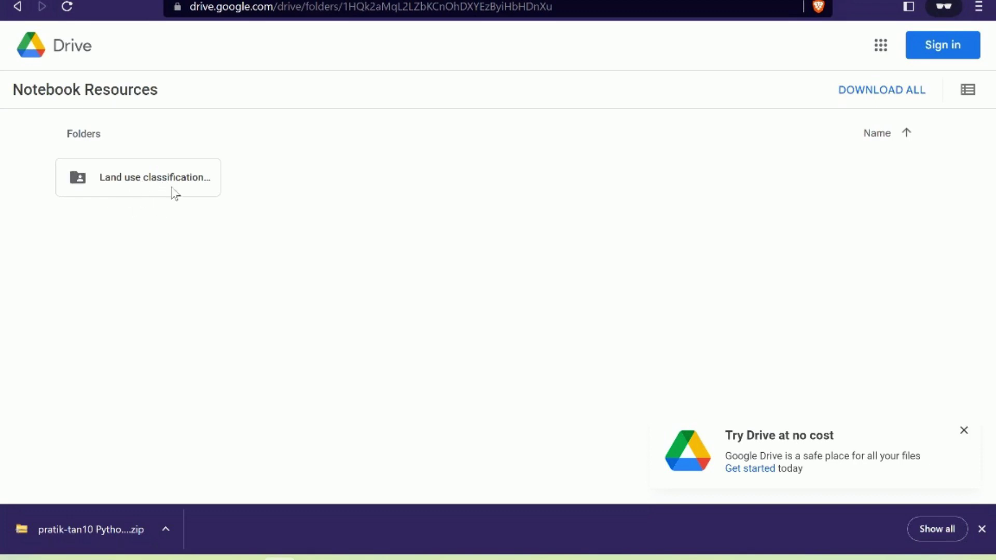
- Switch to ArcMap and add the ldsat2000 image files from the LUC folder in File Explorer to the map
click(143, 558)
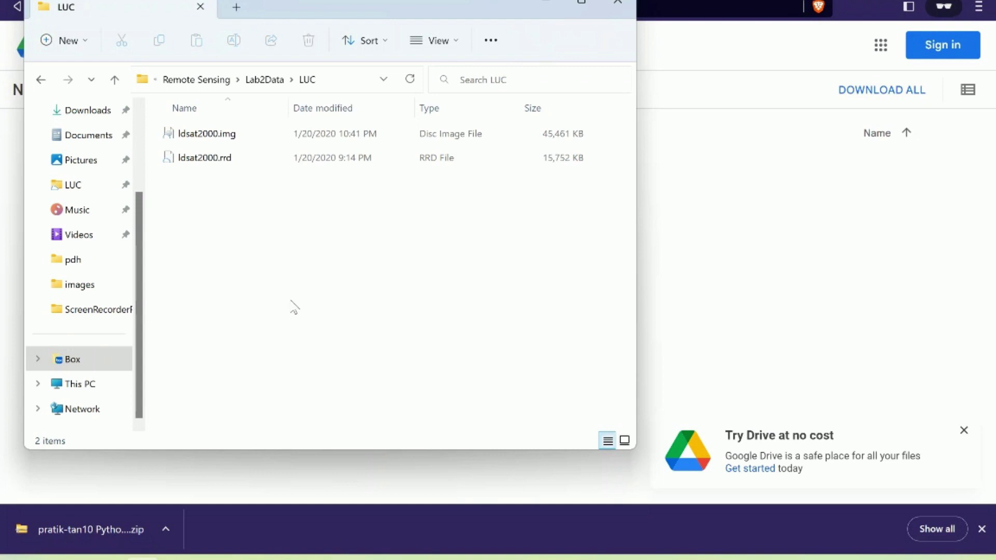
drag(245, 200, 374, 556)
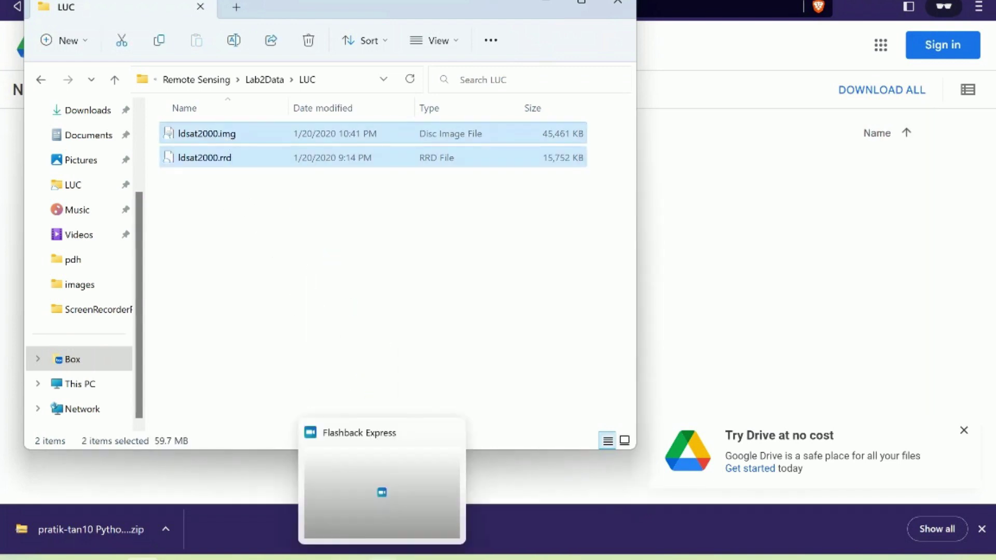
click(407, 558)
click(143, 558)
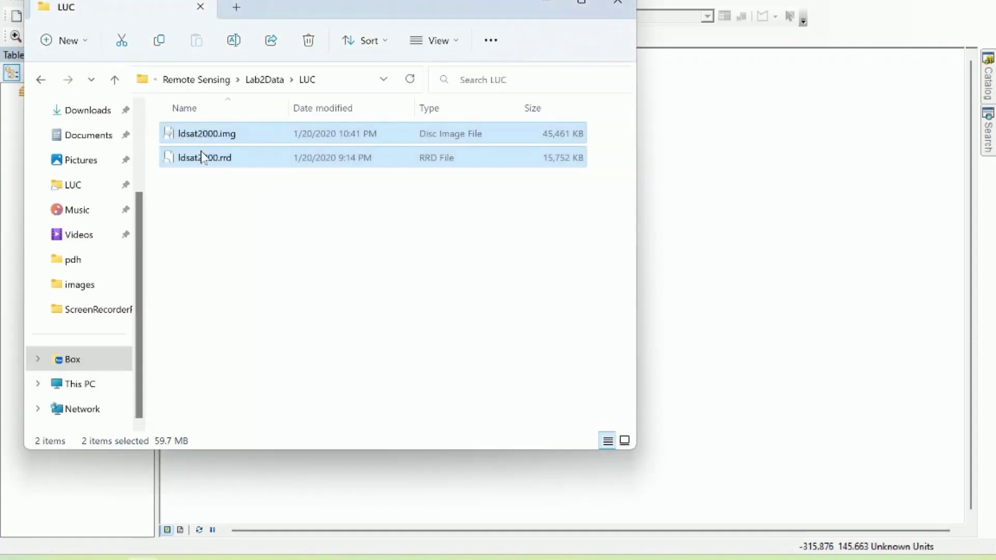
drag(202, 157, 716, 163)
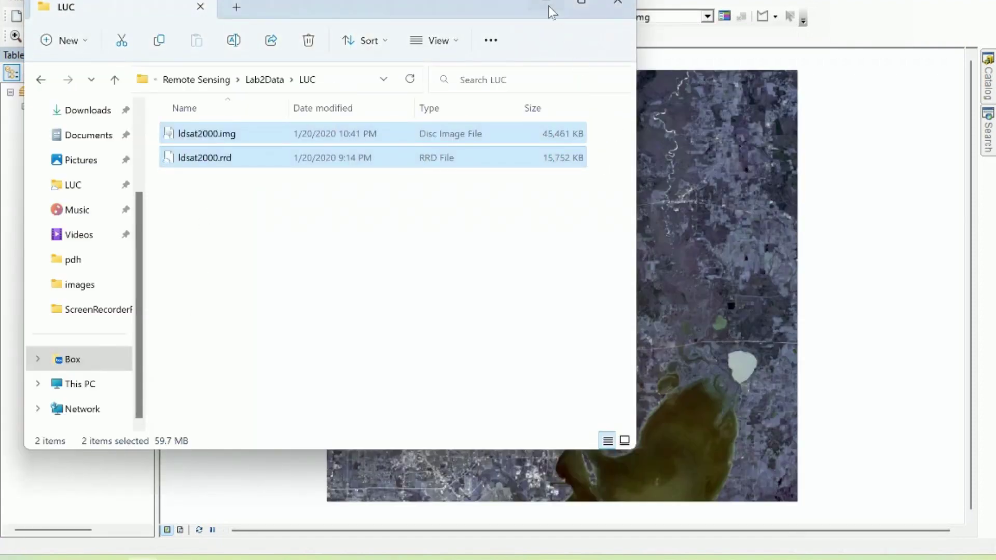
click(549, 7)
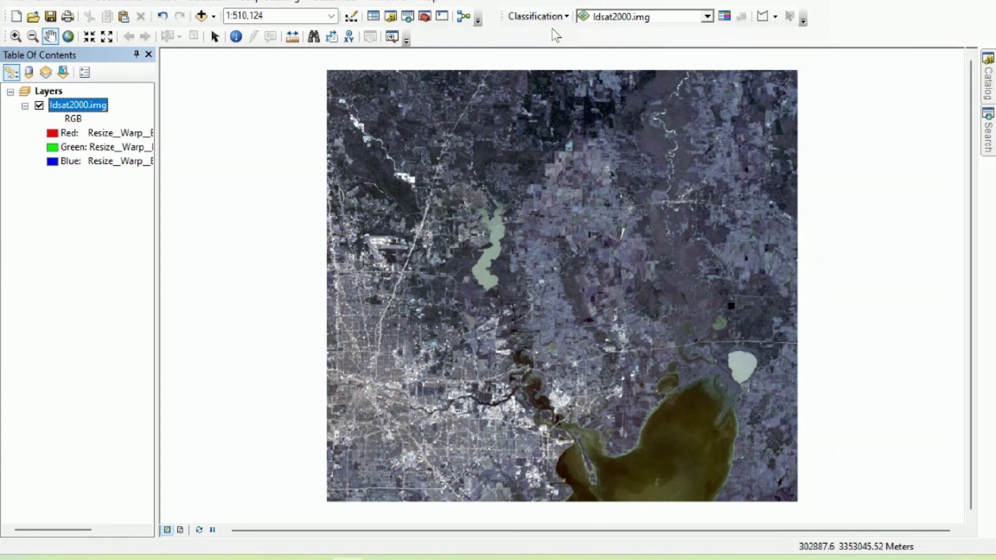
- Check that the Image Classification toolbar and the Spatial Analyst extension are enabled
drag(593, 165, 561, 172)
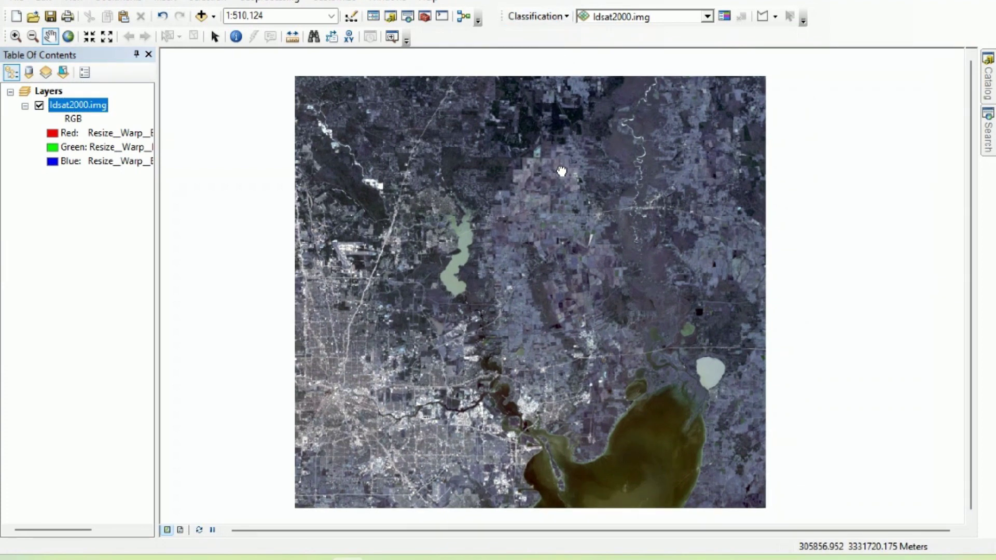
right_click(546, 33)
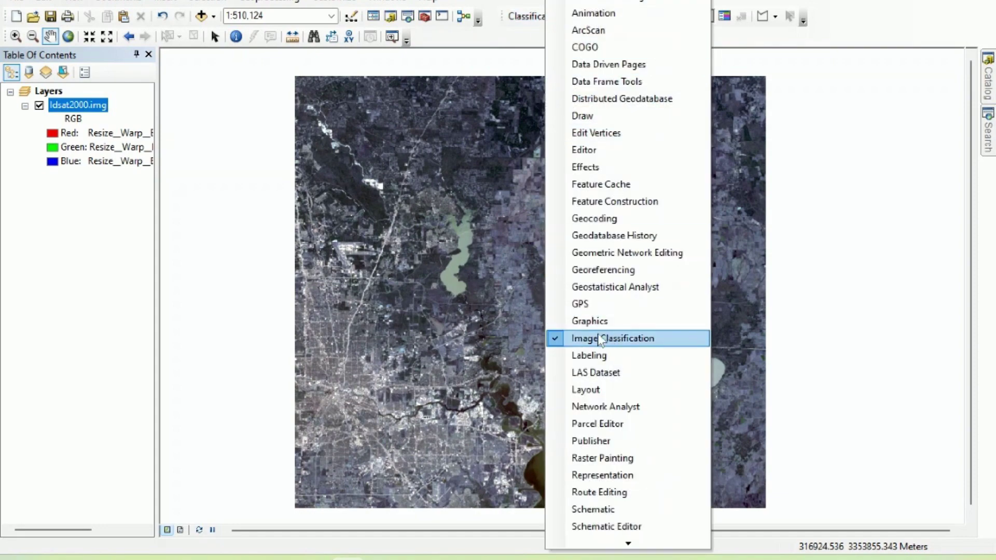
click(520, 40)
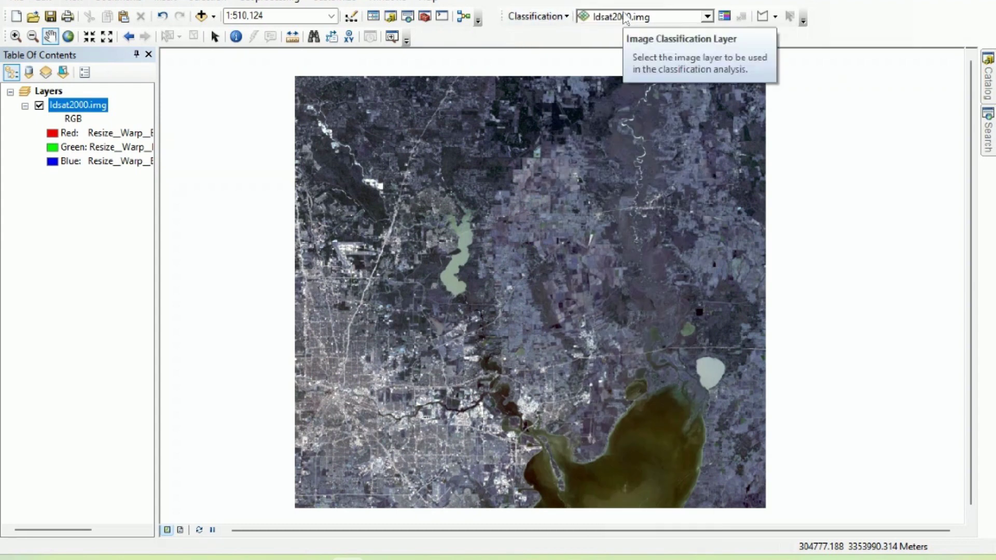
click(340, 1)
click(353, 29)
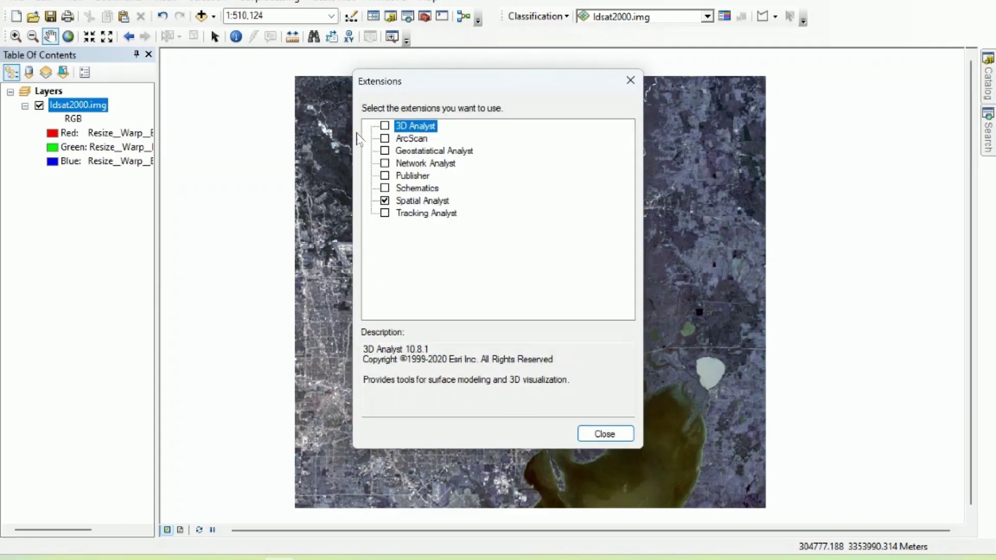
click(605, 433)
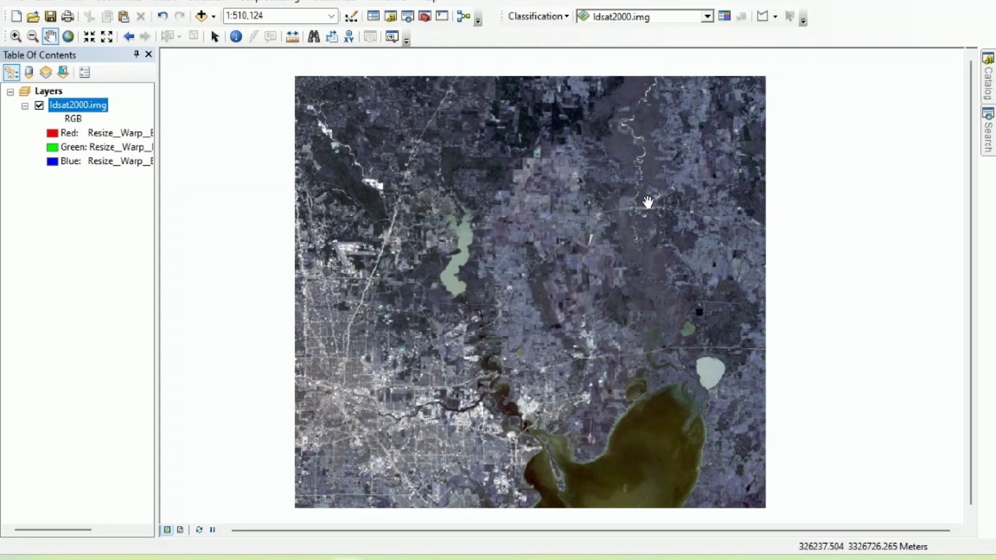
- Draw a seven-vertex polygon training sample over the open water in the large bay near the image's lower edge
drag(648, 202, 636, 134)
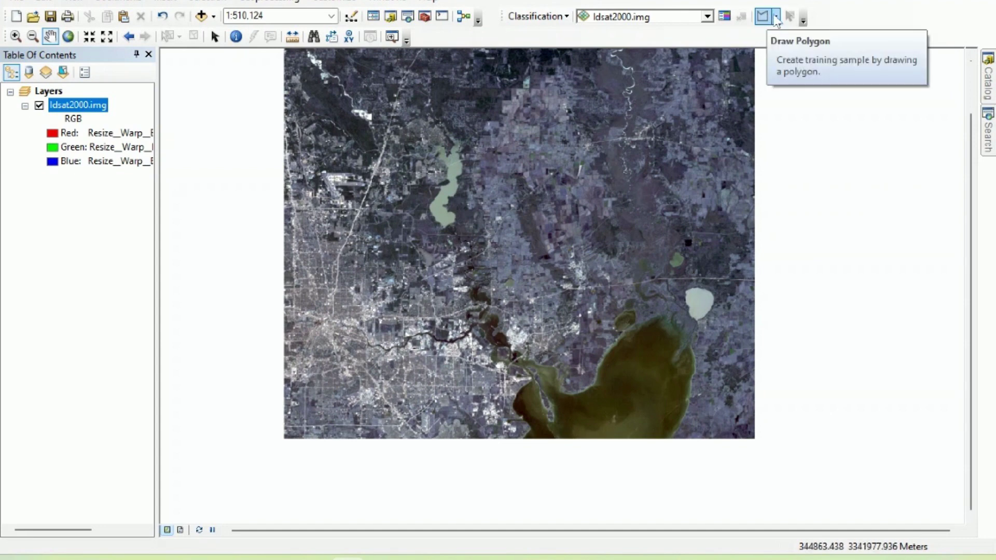
click(776, 18)
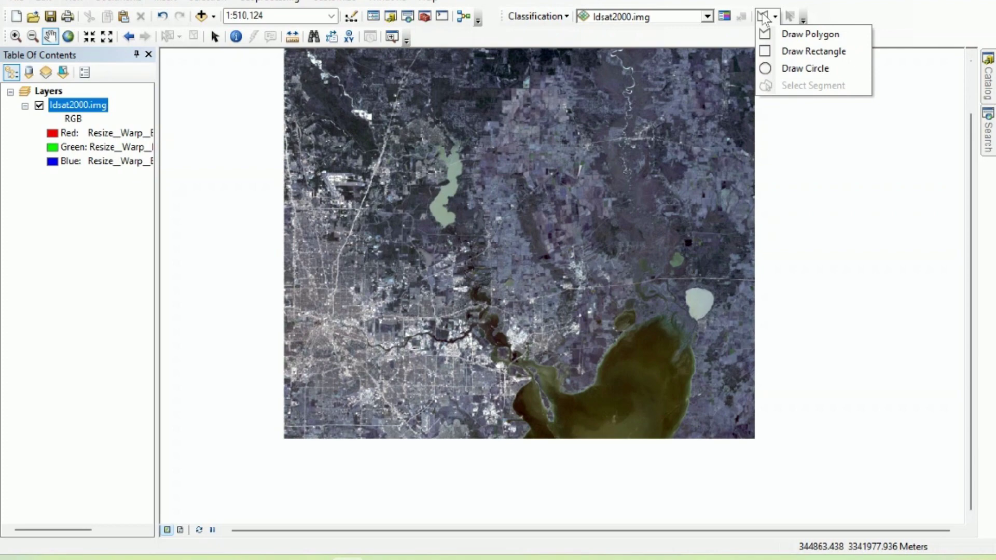
click(764, 19)
drag(627, 407, 620, 270)
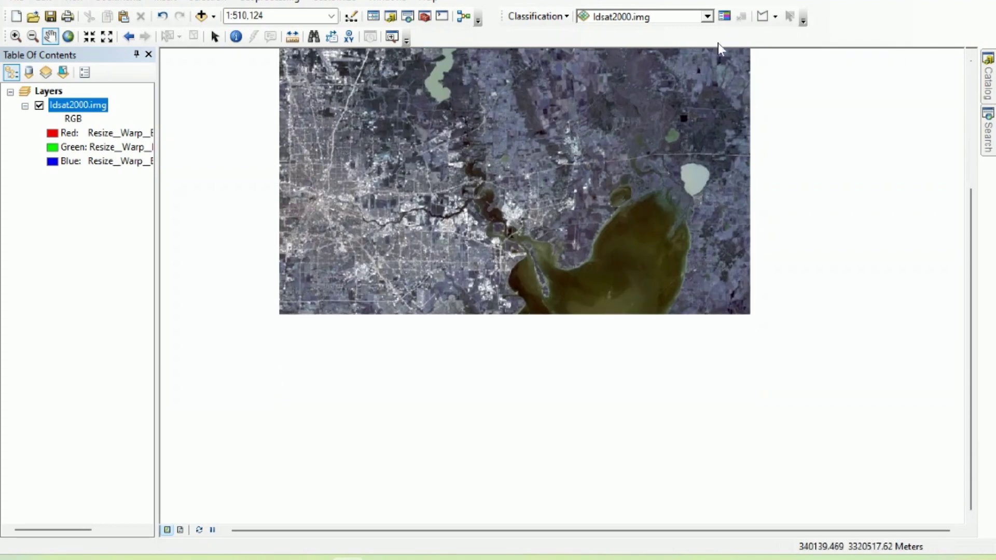
click(763, 17)
scroll(612, 301, up, 5)
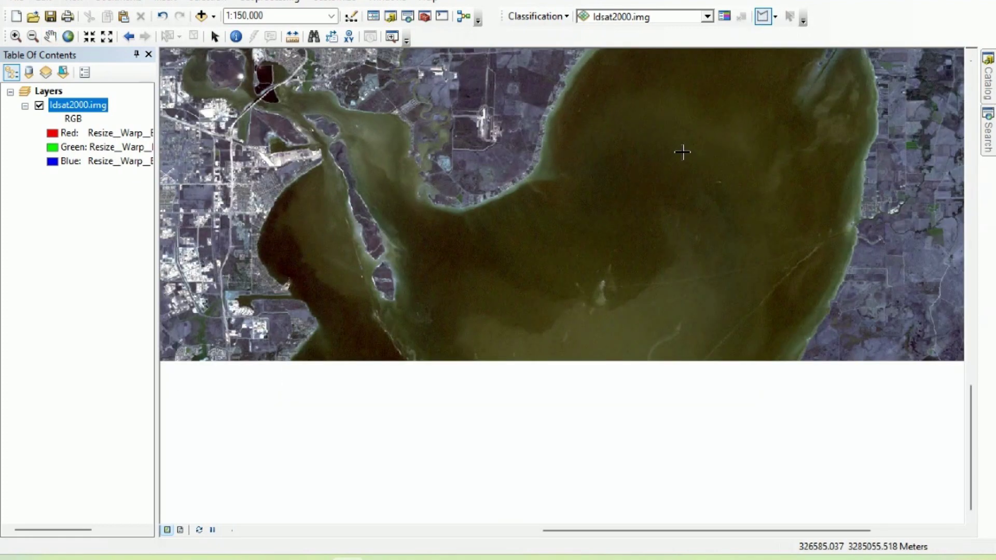
click(683, 152)
click(582, 192)
click(569, 247)
click(613, 295)
click(660, 295)
click(694, 265)
double_click(710, 203)
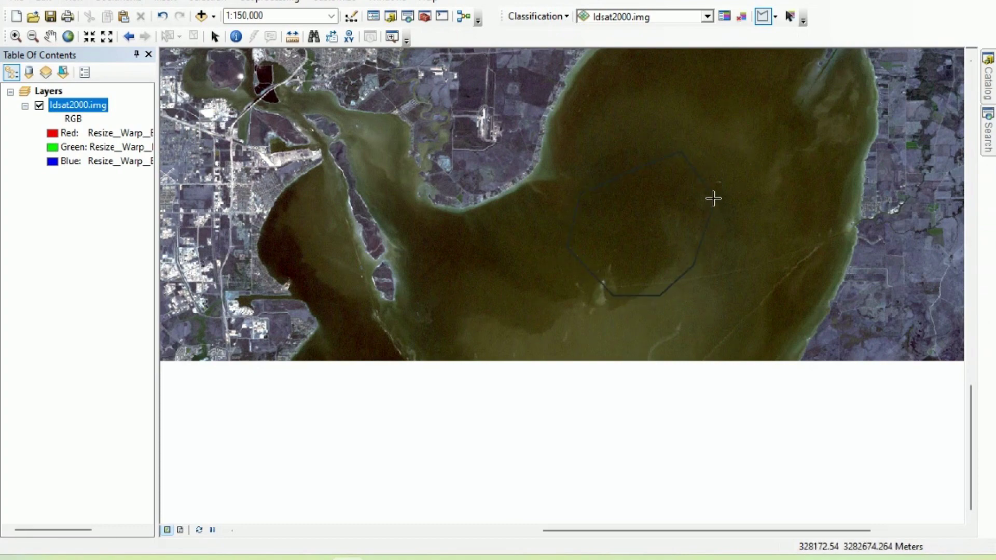
- Draw a small five-vertex polygon training sample in the dark water west of the narrow island
click(310, 217)
click(289, 235)
click(312, 259)
click(332, 250)
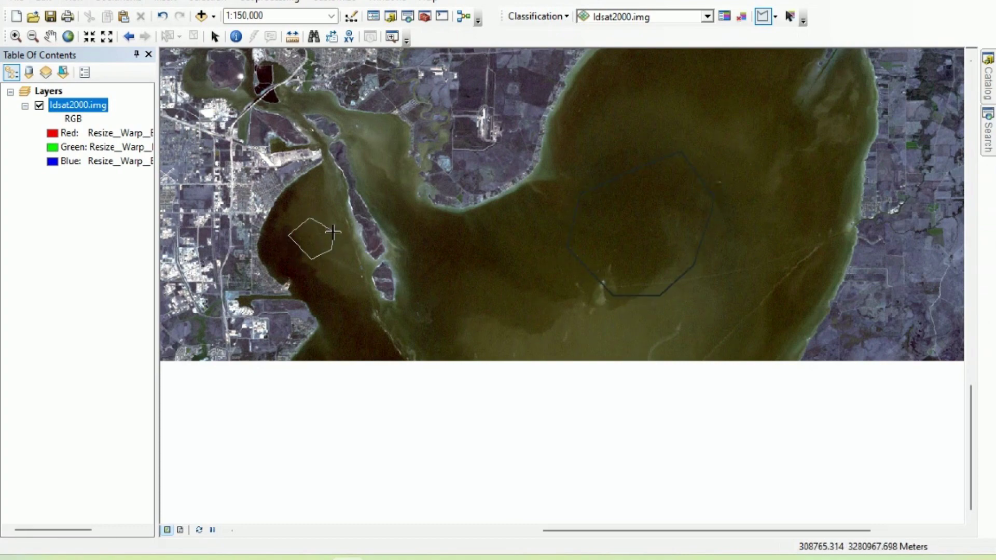
double_click(333, 232)
- Draw a six-vertex polygon training sample over the dark water in the northern part of the large bay
drag(752, 149, 673, 344)
click(653, 205)
click(627, 209)
click(628, 274)
click(665, 281)
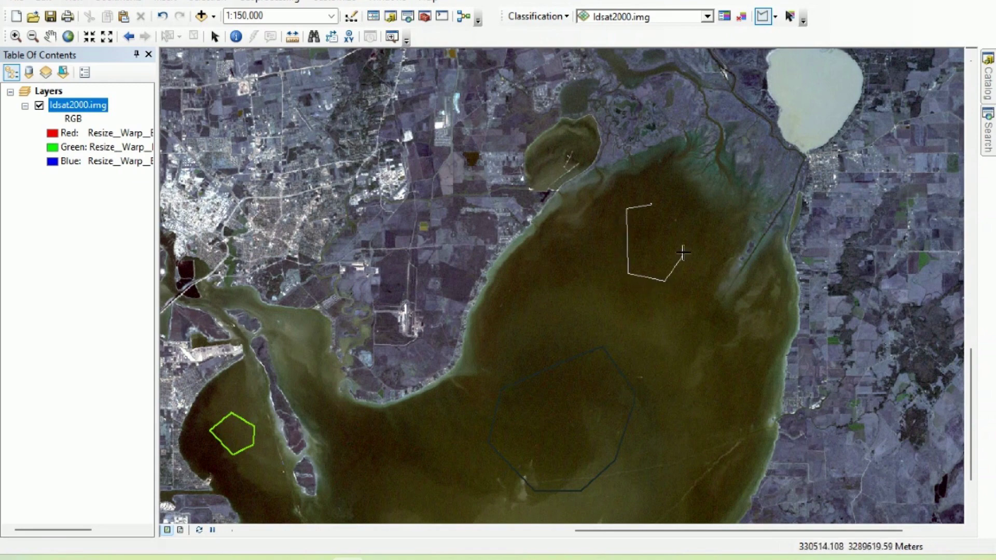
drag(817, 166, 747, 304)
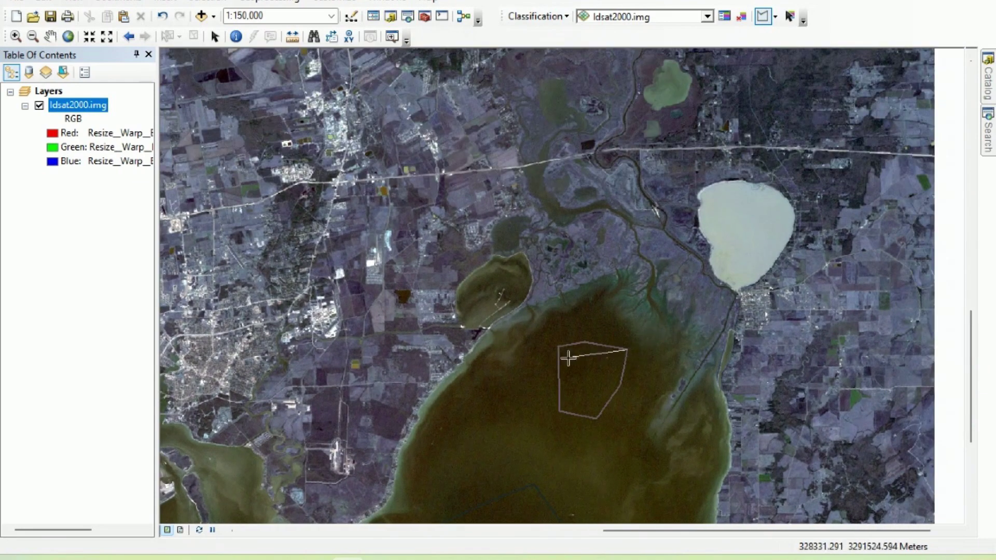
click(589, 369)
click(596, 361)
double_click(595, 389)
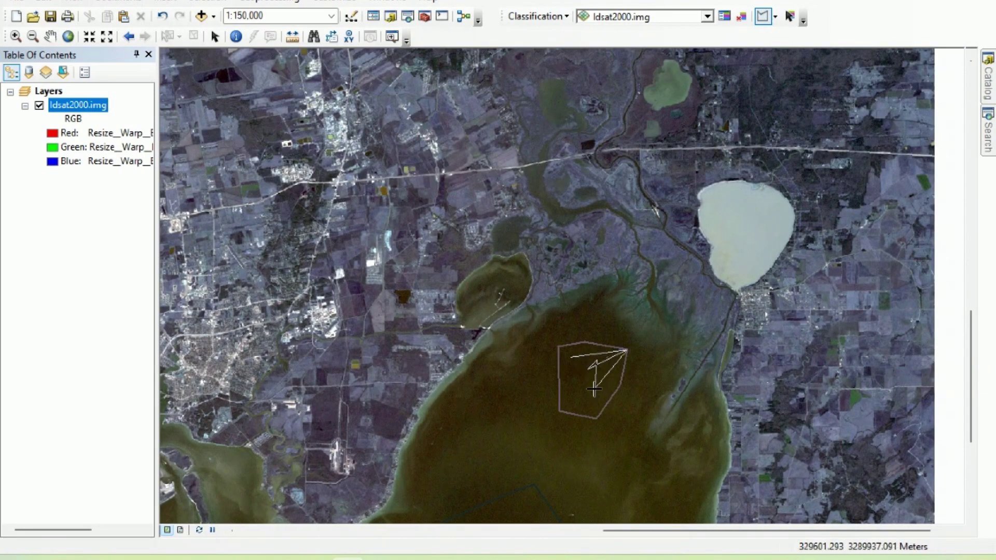
- Draw a six-vertex polygon training sample inside the pale round lake north of the bay
click(718, 244)
click(732, 251)
click(759, 250)
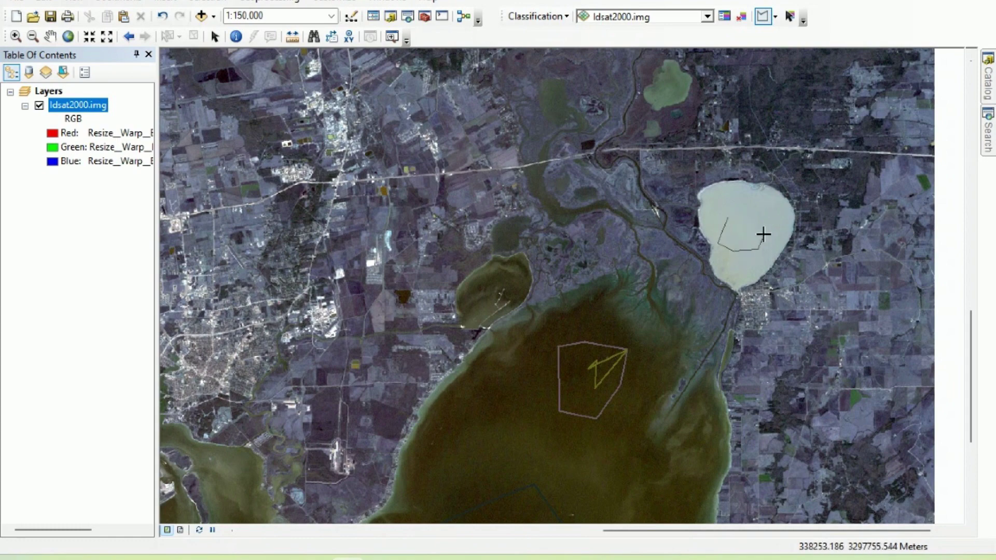
click(764, 227)
double_click(760, 214)
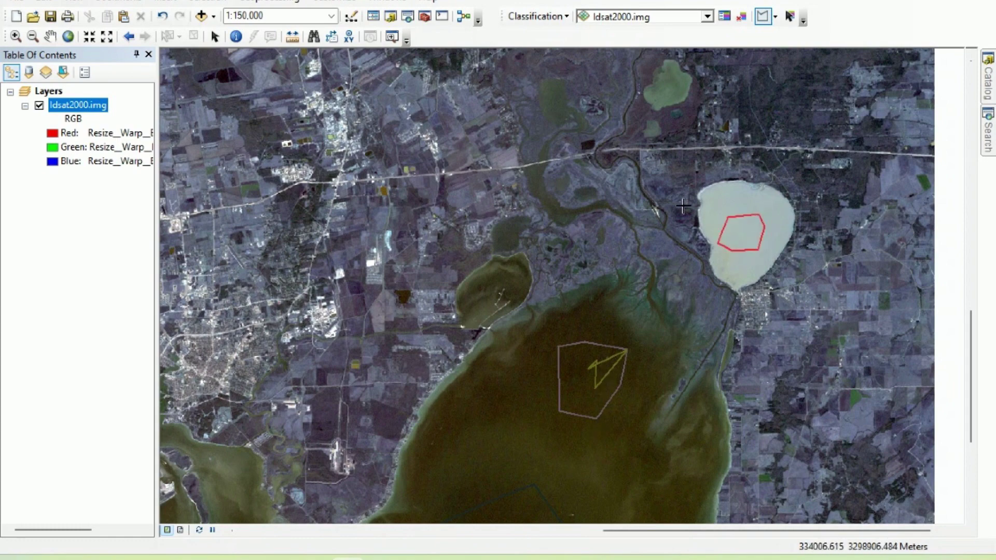
- Delete the stray Class 4 sample in the Training Sample Manager and close the manager
click(724, 16)
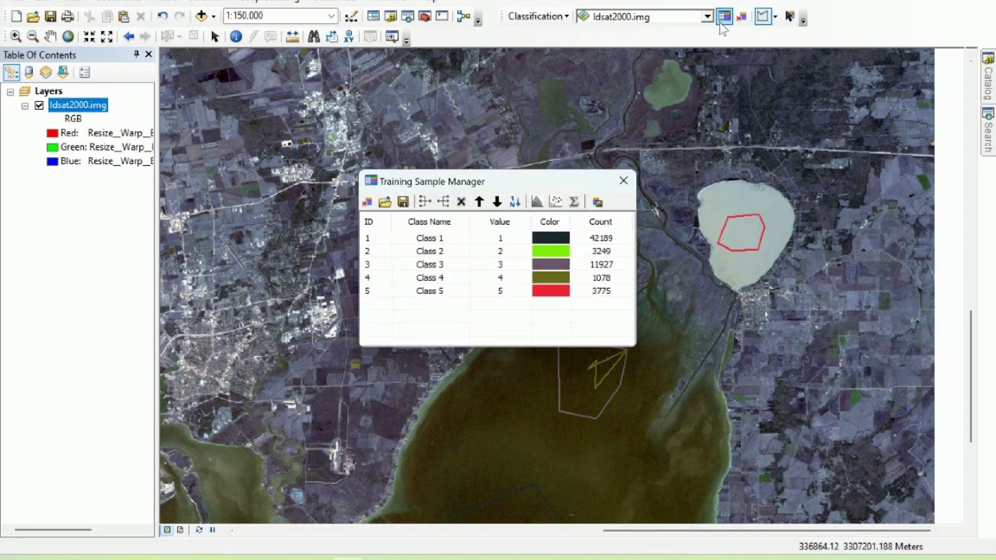
drag(512, 182, 328, 87)
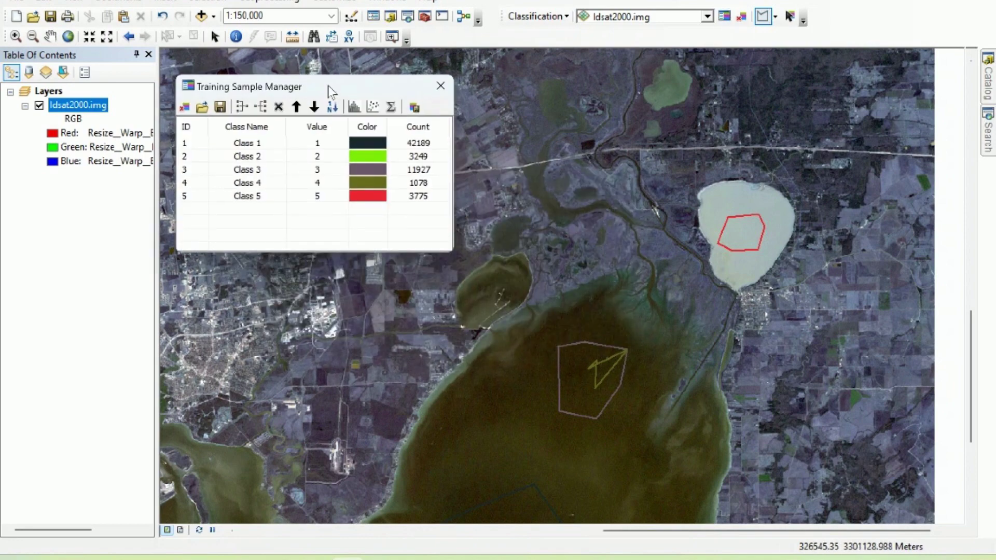
click(181, 184)
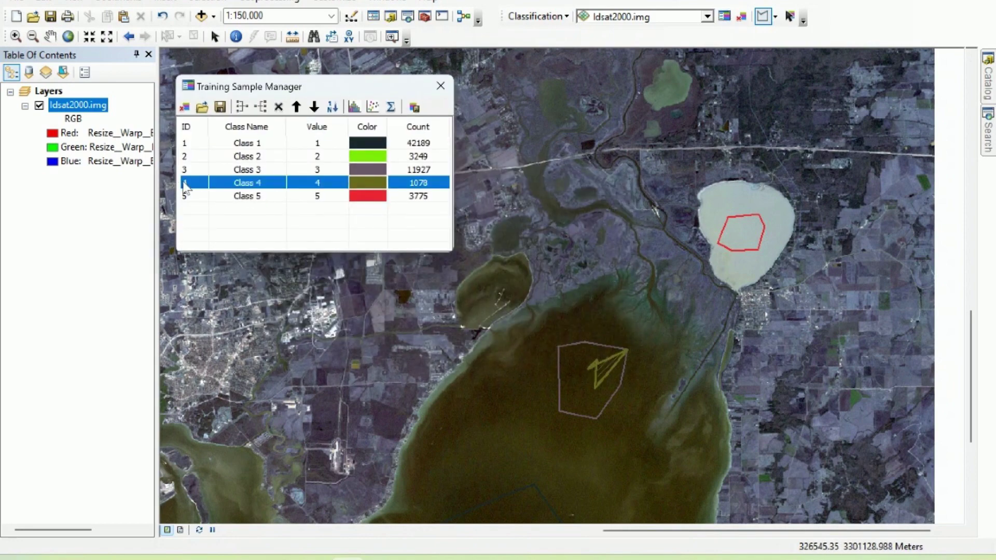
key(Delete)
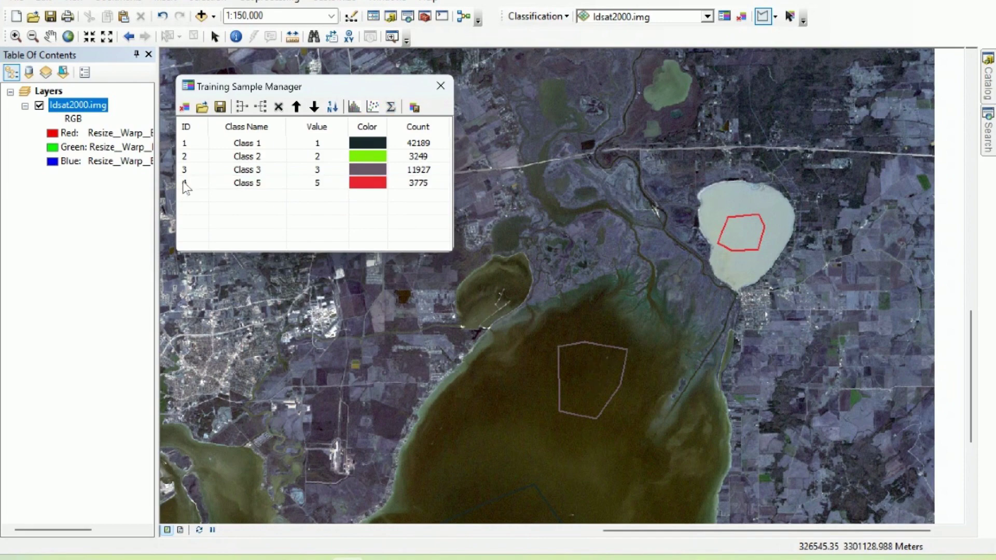
click(441, 86)
- Draw small polygon training samples in the green lake northwest of the pale round lake and in the green water farther west
drag(743, 179, 716, 364)
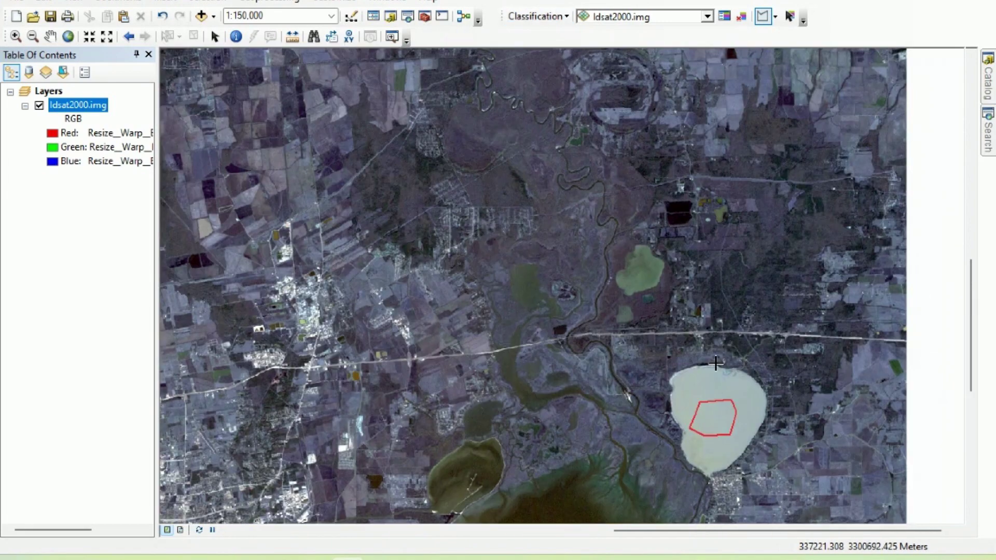
click(635, 273)
click(634, 281)
click(647, 281)
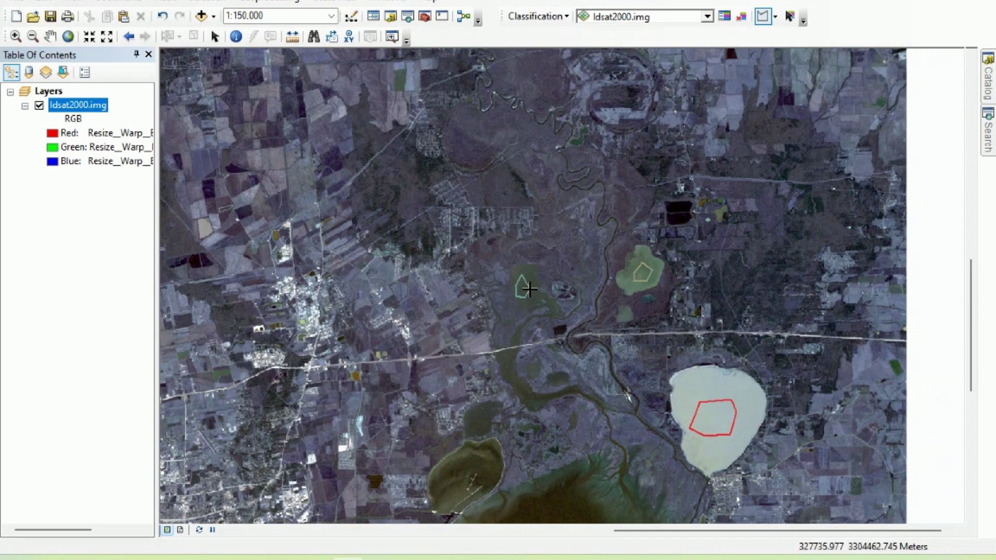
- Draw two polygon training samples in the long green reservoir, one near its southern end and one farther north
drag(415, 193, 684, 457)
drag(520, 187, 756, 284)
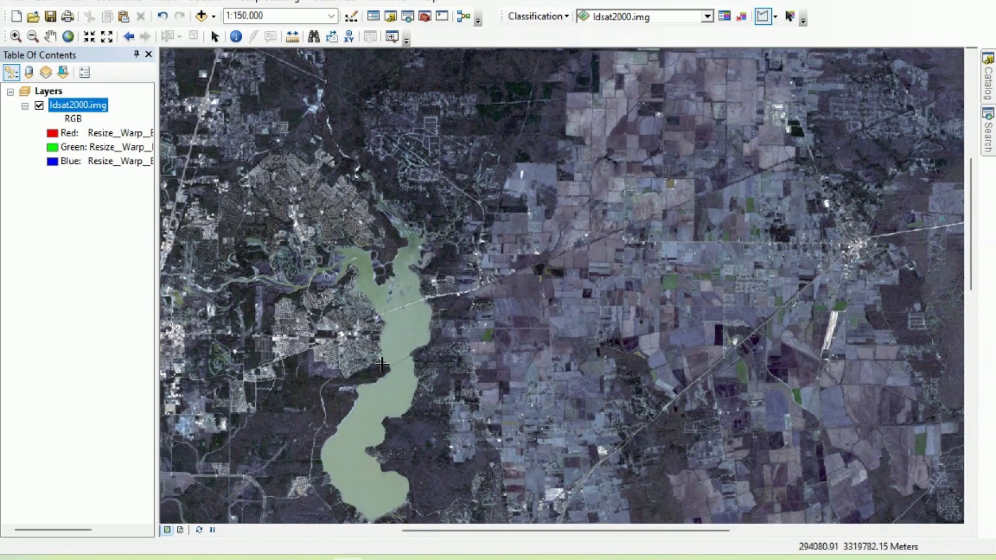
click(366, 471)
double_click(364, 457)
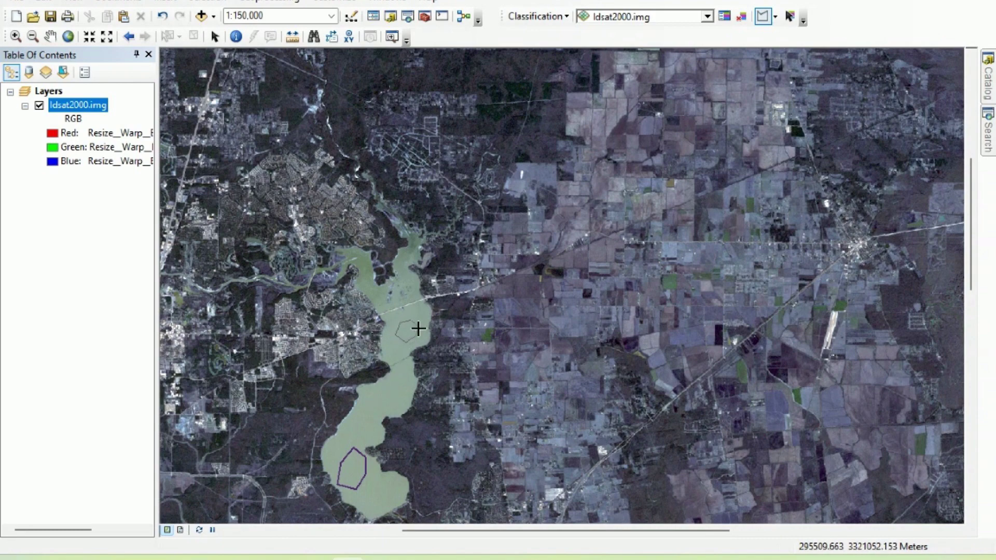
- Draw a narrow elongated training sample along the dark water channel at the river bend in the north of the image
drag(502, 165, 718, 338)
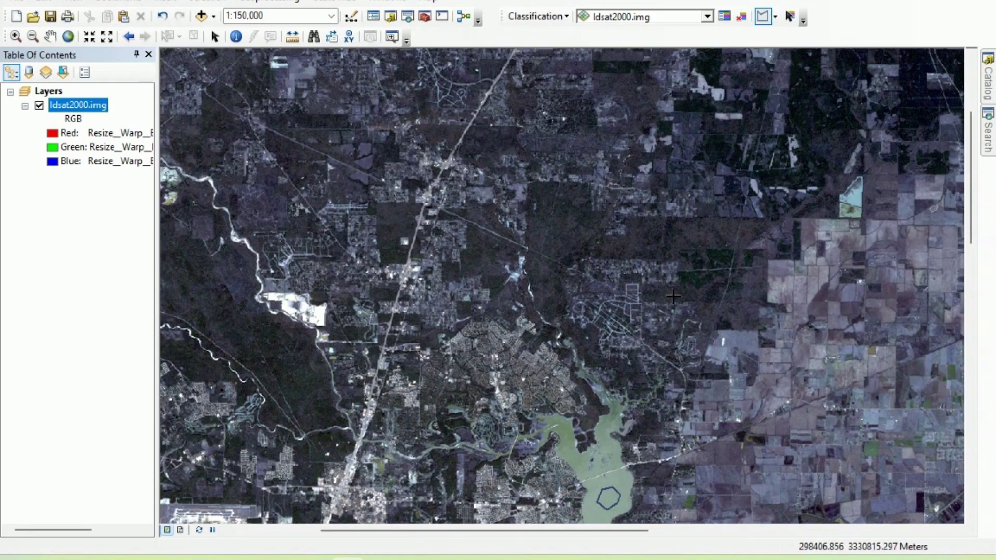
drag(442, 216, 104, 352)
drag(643, 253, 290, 324)
drag(599, 193, 514, 298)
scroll(467, 213, up, 10)
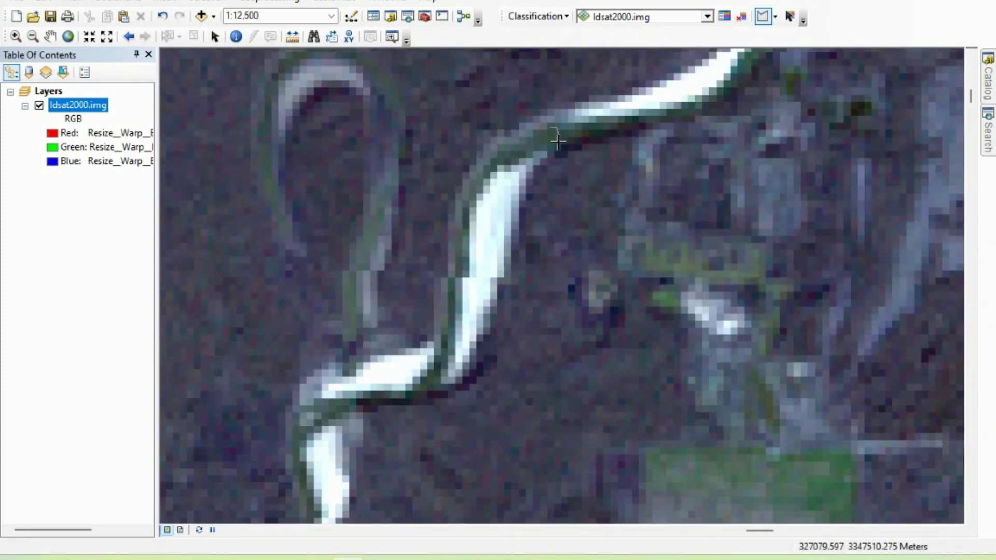
mouse_move(499, 171)
mouse_down()
mouse_move(491, 163)
mouse_move(503, 149)
mouse_up()
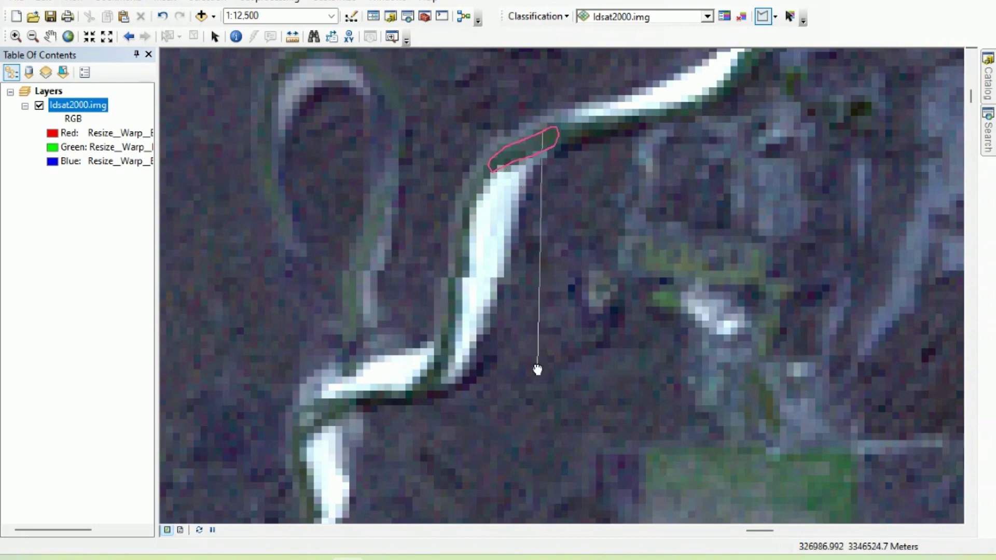
- Follow the winding river southward from the new sample and examine its channel out to the 1:150,000 scale
drag(537, 370, 636, 107)
drag(448, 398, 578, 189)
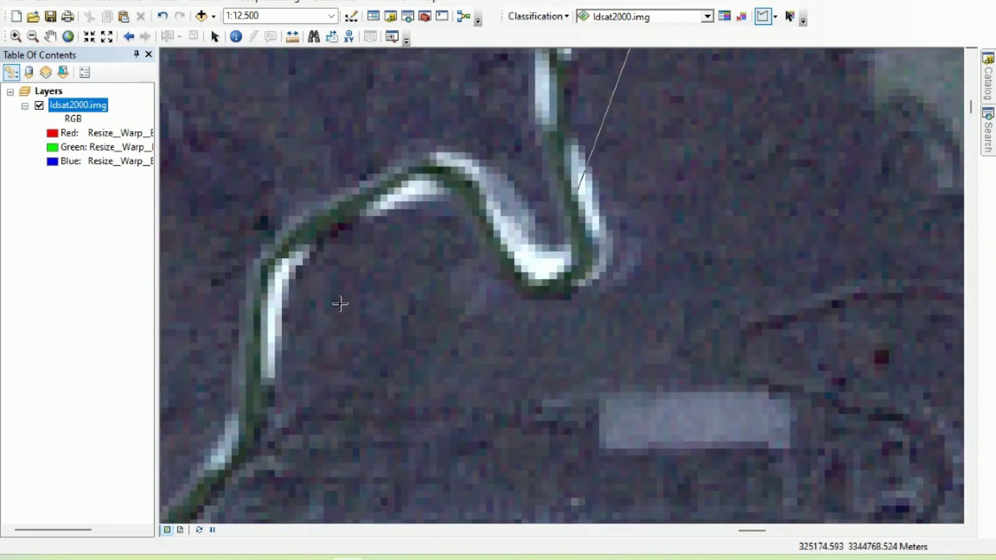
scroll(486, 326, down, 2)
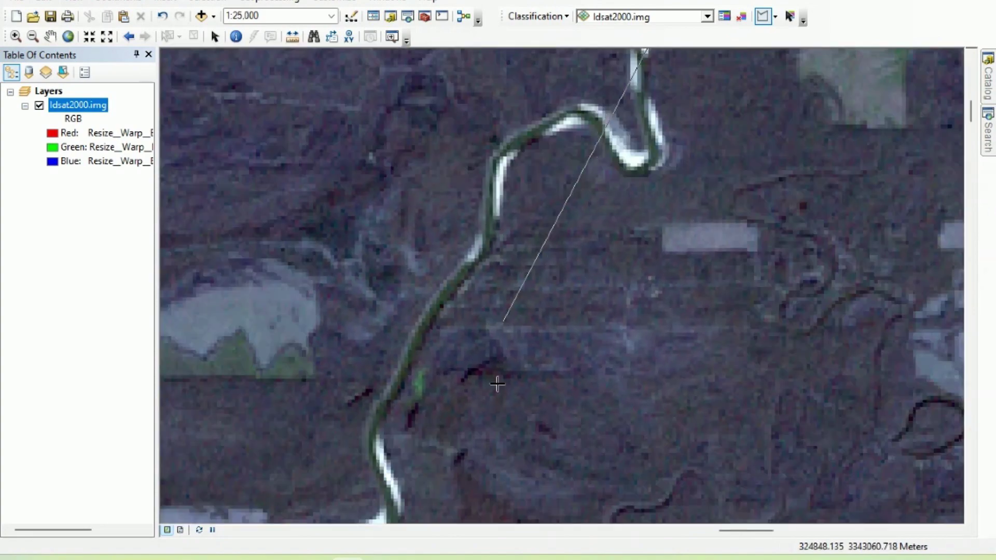
scroll(458, 367, down, 2)
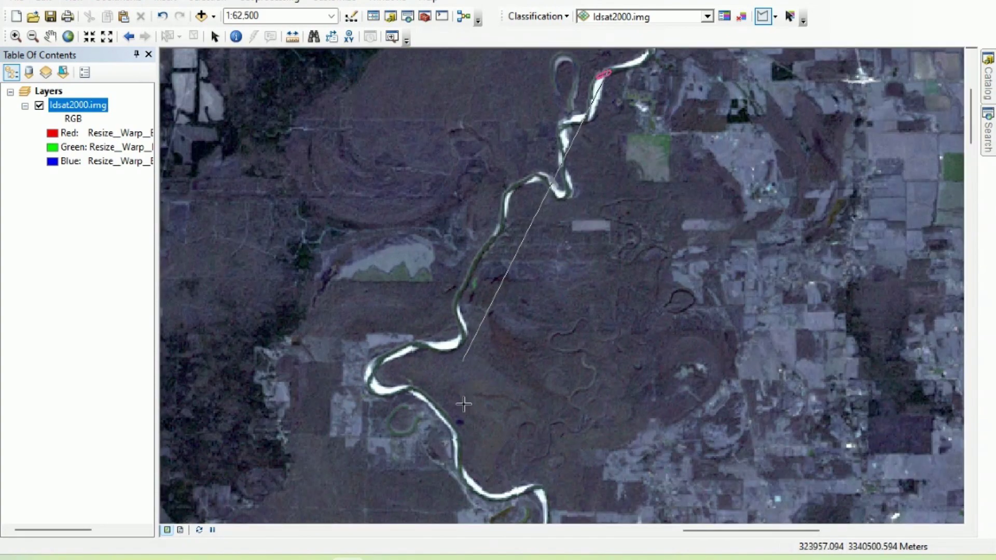
scroll(520, 269, down, 1)
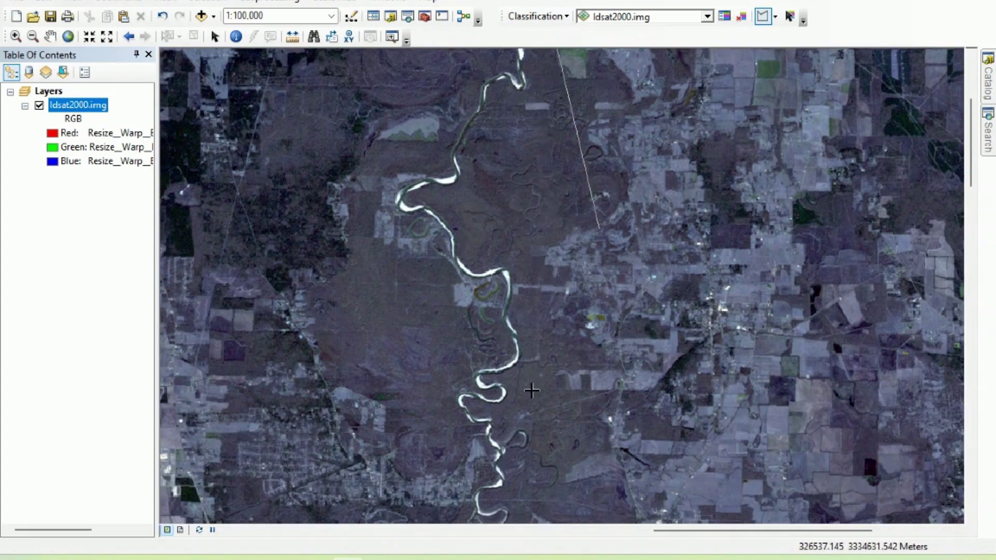
drag(531, 390, 530, 243)
scroll(519, 307, down, 1)
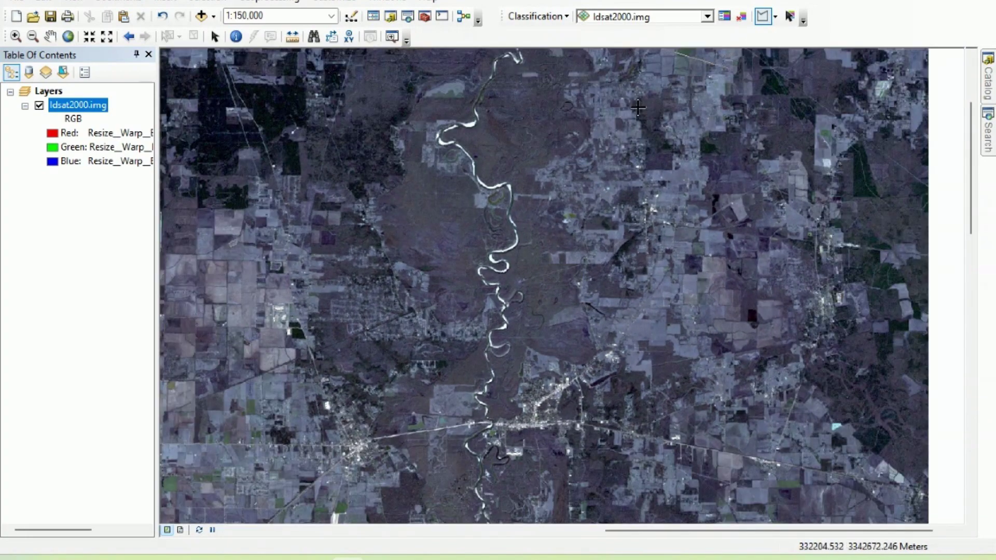
- Merge all training samples from Class 1 to Class 10 into a single class in the Training Sample Manager
click(725, 17)
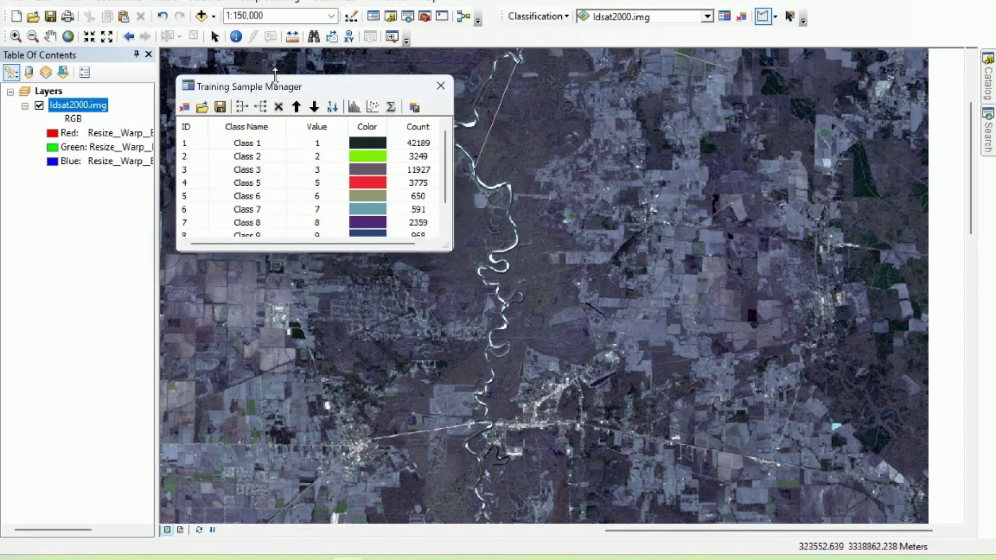
drag(275, 76, 689, 74)
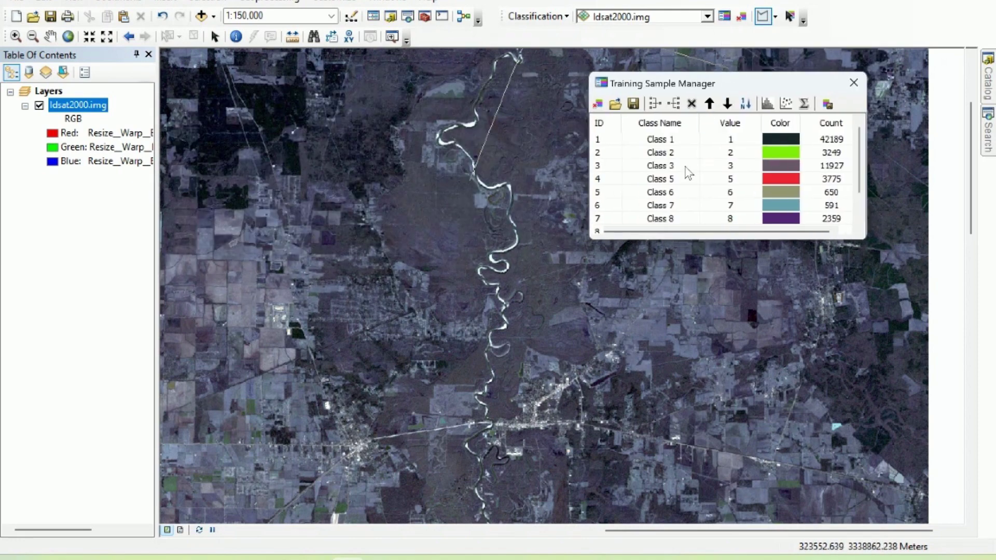
click(601, 140)
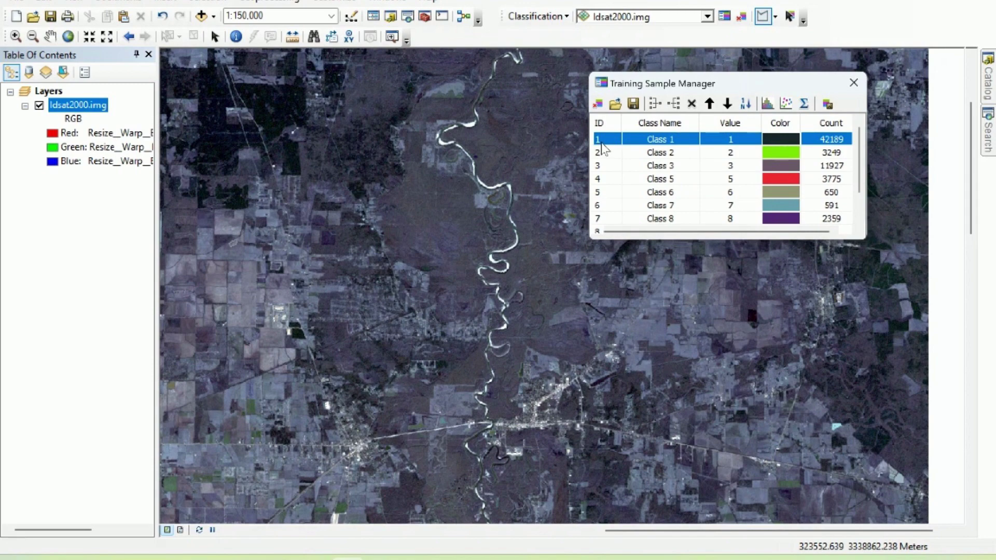
scroll(614, 213, down, 1)
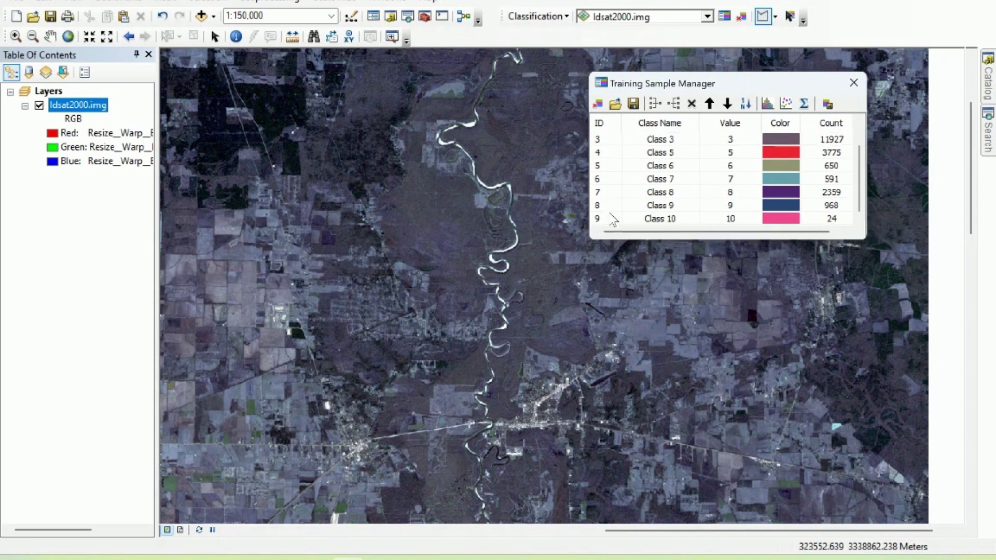
shift+click(599, 217)
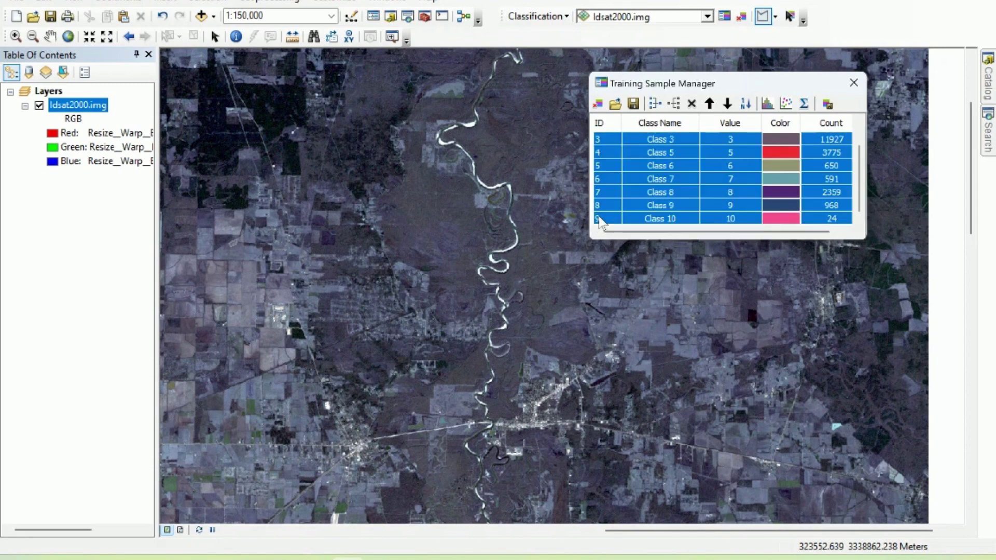
click(653, 104)
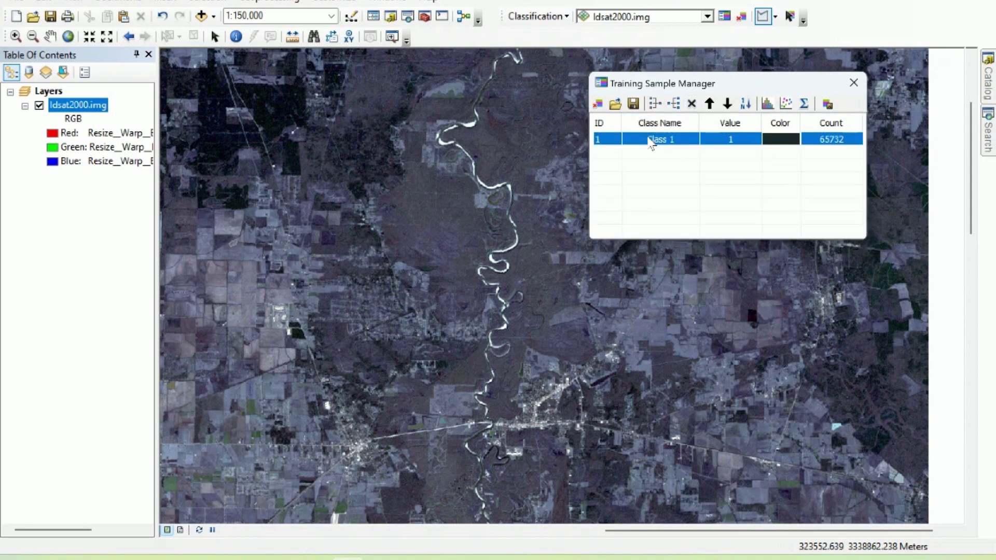
- Rename the merged training class as Water
double_click(654, 140)
text(Water)
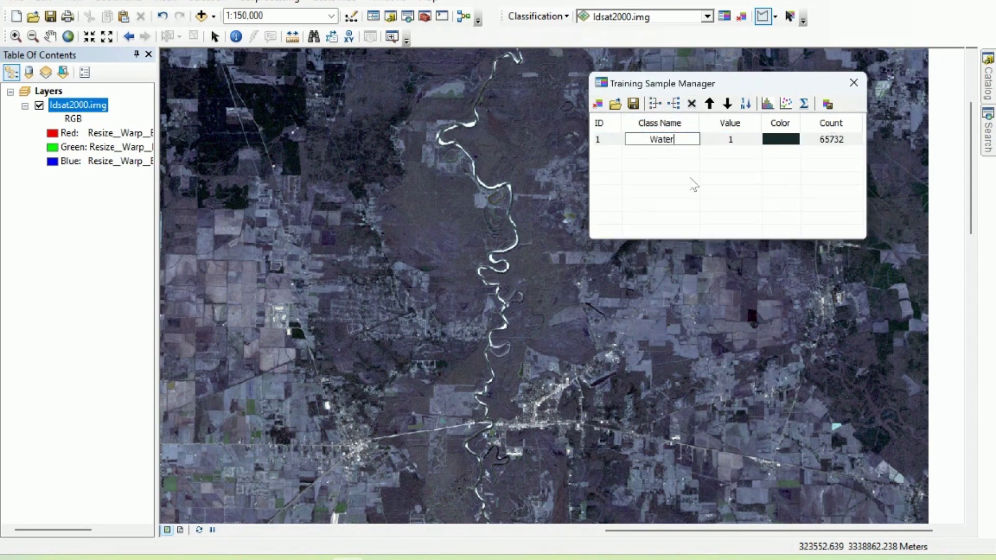
key(Return)
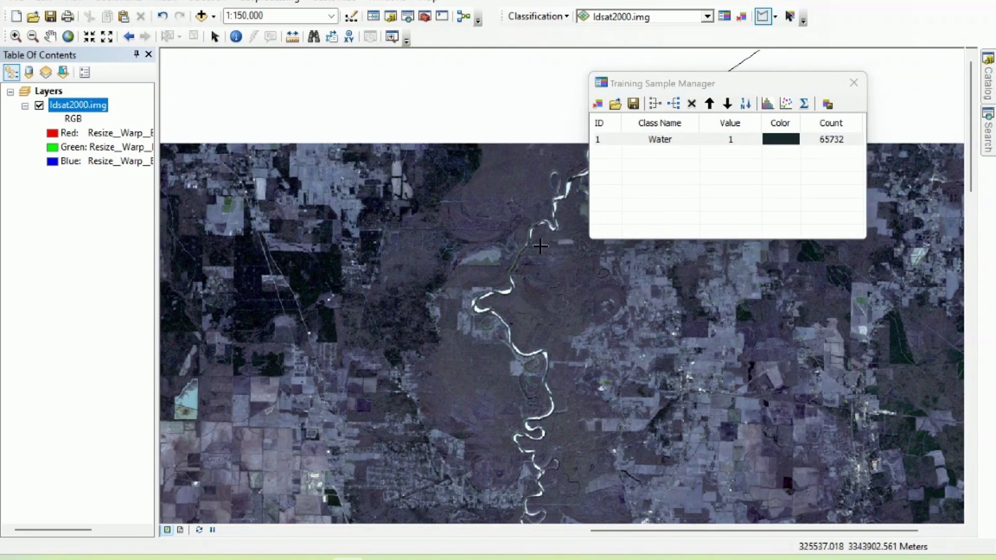
drag(510, 222, 506, 280)
scroll(518, 274, up, 3)
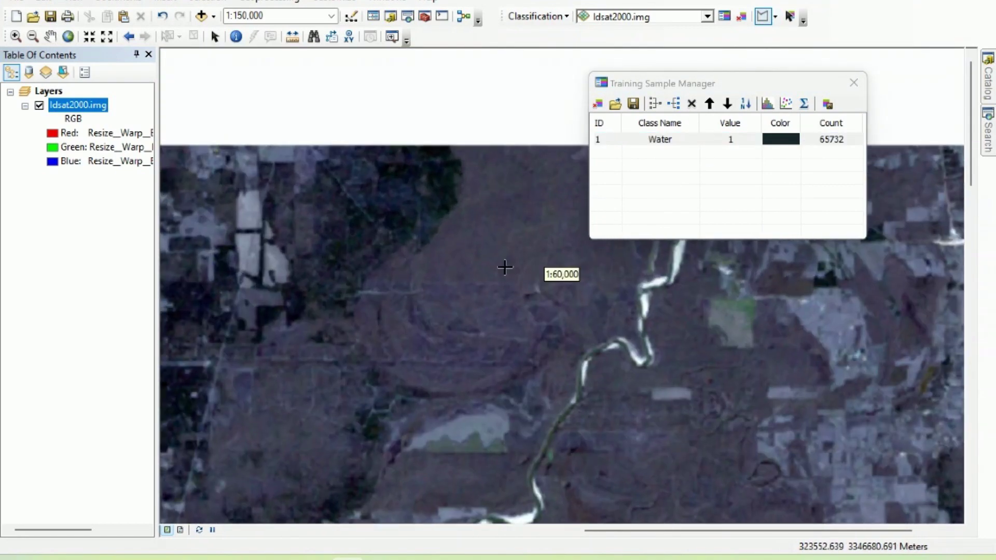
click(495, 219)
click(460, 252)
click(462, 281)
click(488, 292)
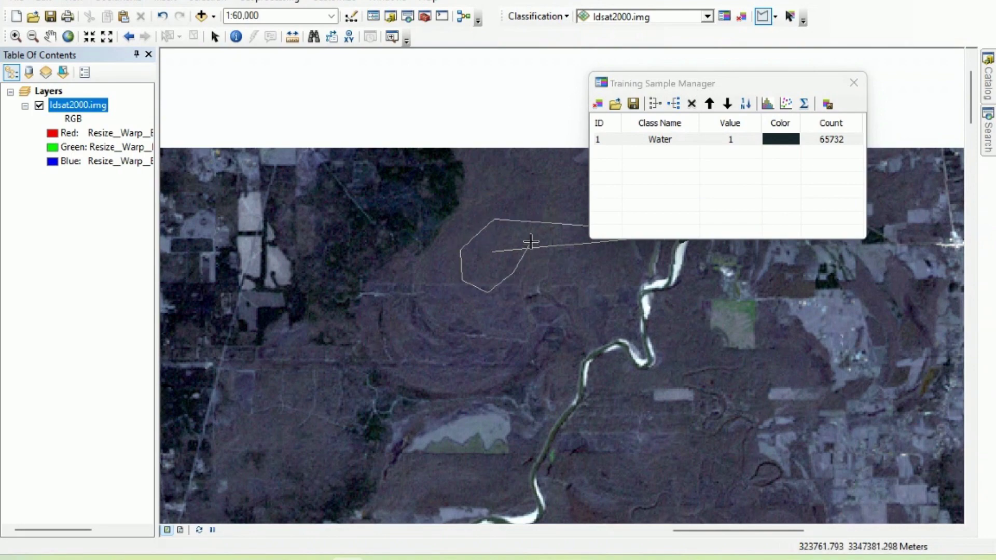
double_click(529, 229)
drag(521, 379, 351, 318)
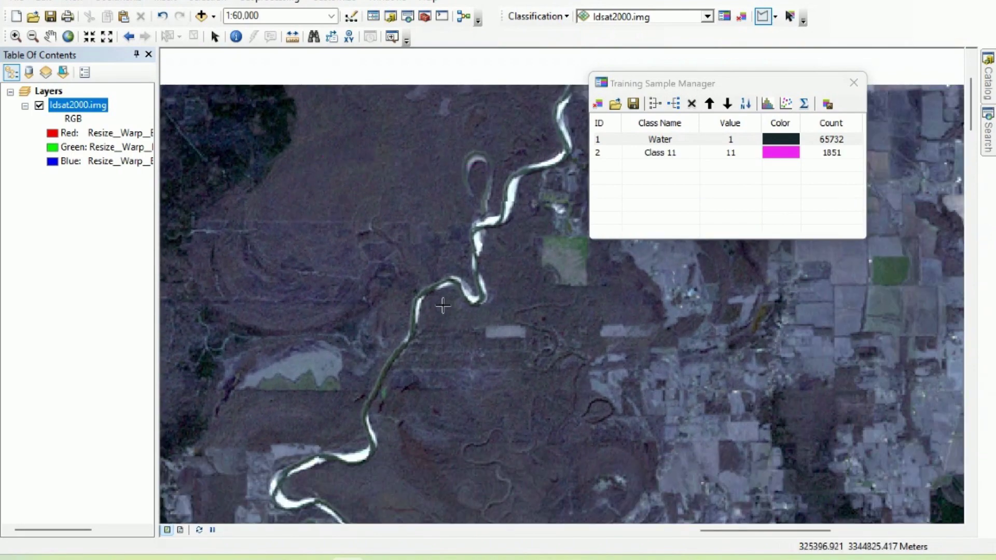
click(600, 153)
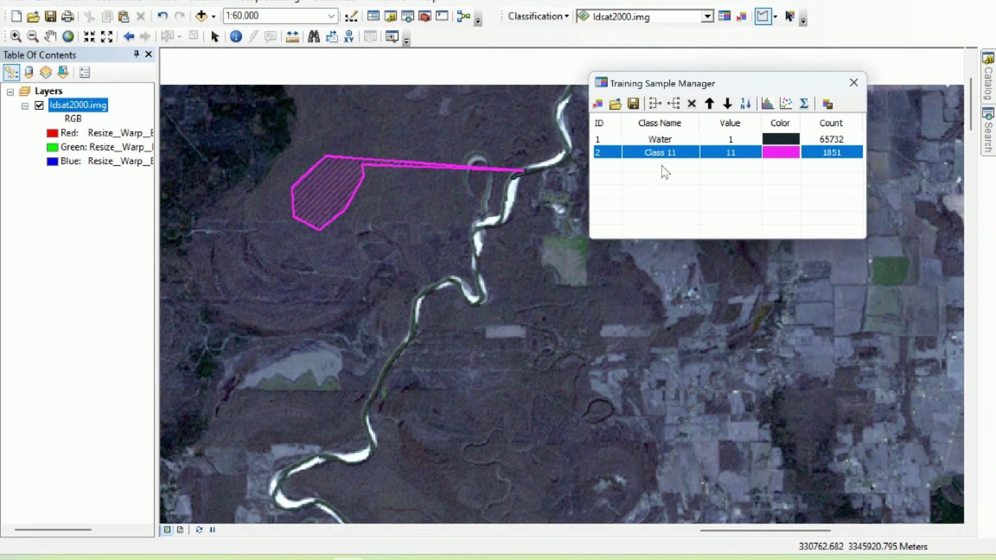
key(Delete)
- Draw a seven-vertex polygon training sample over the dark brown land west of the river near the image's northern edge
click(370, 131)
click(334, 140)
click(323, 163)
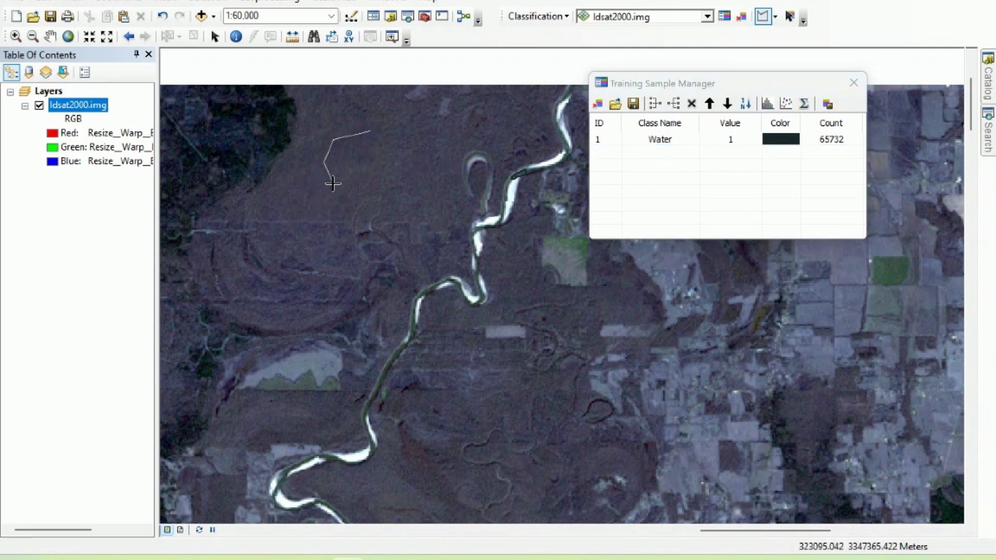
click(333, 184)
click(378, 193)
click(400, 169)
double_click(402, 151)
drag(492, 462, 487, 254)
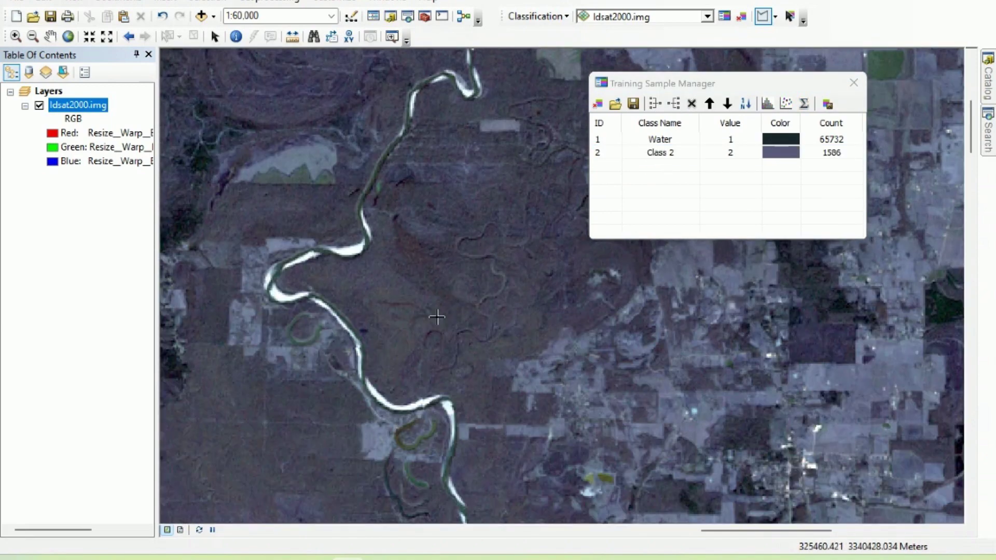
- Draw a small polygon training sample over the dark brown land just east of the river bend
click(387, 303)
click(408, 294)
click(422, 294)
double_click(398, 322)
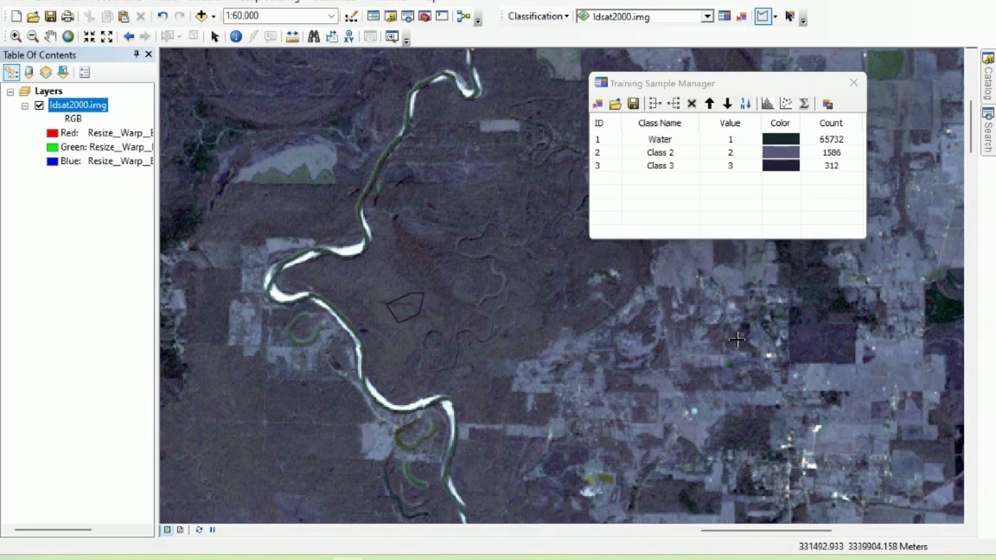
- Draw a five-vertex polygon training sample over the dark patch among the fields farther east of the river
drag(737, 339, 367, 358)
click(447, 278)
click(432, 293)
click(440, 308)
click(456, 304)
double_click(459, 290)
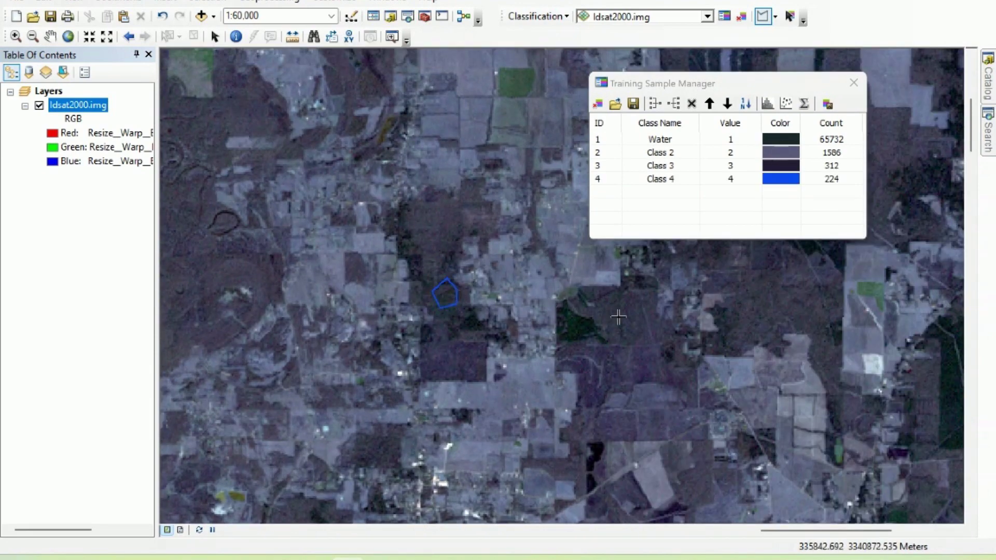
- Draw a six-vertex polygon training sample over the brown land east of the dark green patch, near the image's eastern side
key(Right)
click(527, 296)
click(511, 298)
click(491, 312)
click(503, 328)
click(535, 321)
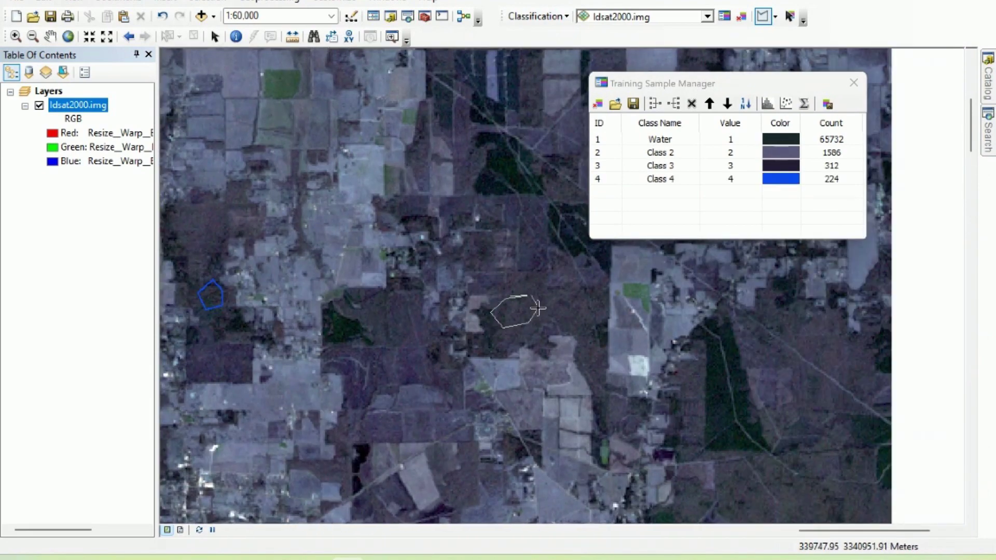
double_click(538, 308)
- Draw a five-vertex polygon training sample over the dark green forest block near the image's eastern edge
click(713, 385)
click(701, 391)
click(709, 414)
click(722, 409)
double_click(727, 398)
- Draw a five-vertex polygon training sample over the brown land southeast of the dark green forest block
drag(653, 401, 310, 165)
click(452, 256)
click(433, 262)
click(437, 288)
click(469, 300)
double_click(474, 267)
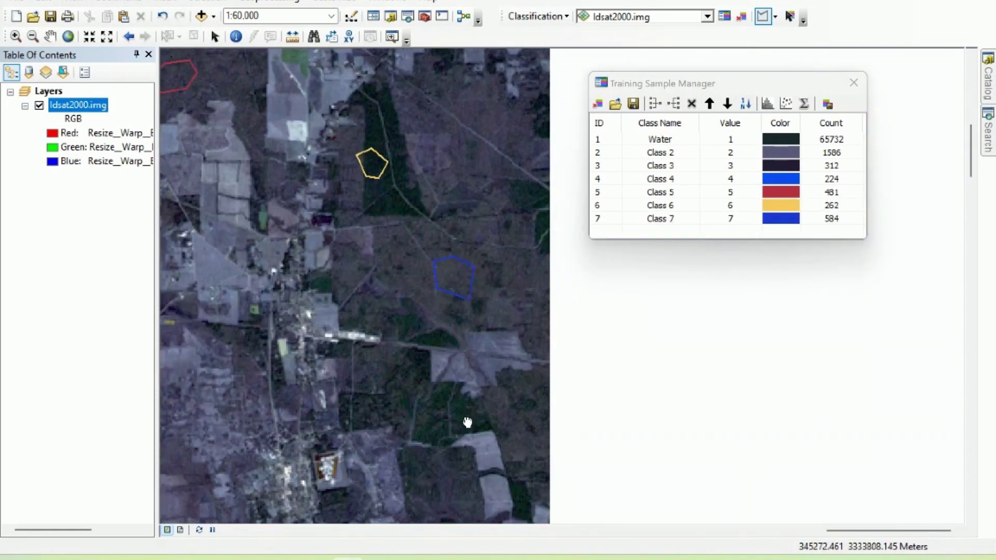
- Examine the southern part of the image around the bay and city, out to the 1:600,000 scale, for further forest areas
scroll(480, 372, down, 2)
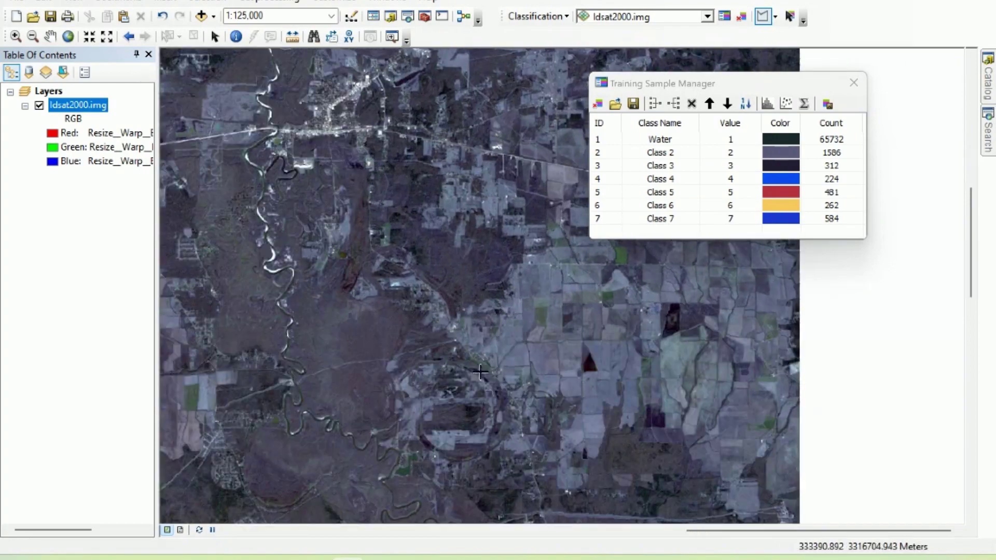
drag(480, 372, 597, 145)
drag(523, 348, 543, 169)
scroll(495, 310, down, 1)
scroll(521, 340, down, 2)
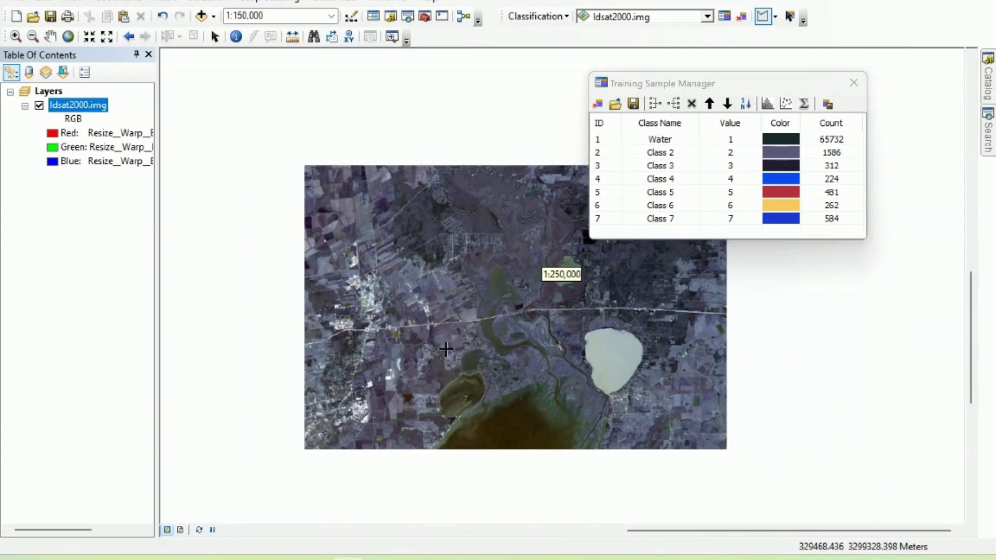
drag(336, 315, 612, 279)
drag(474, 376, 578, 200)
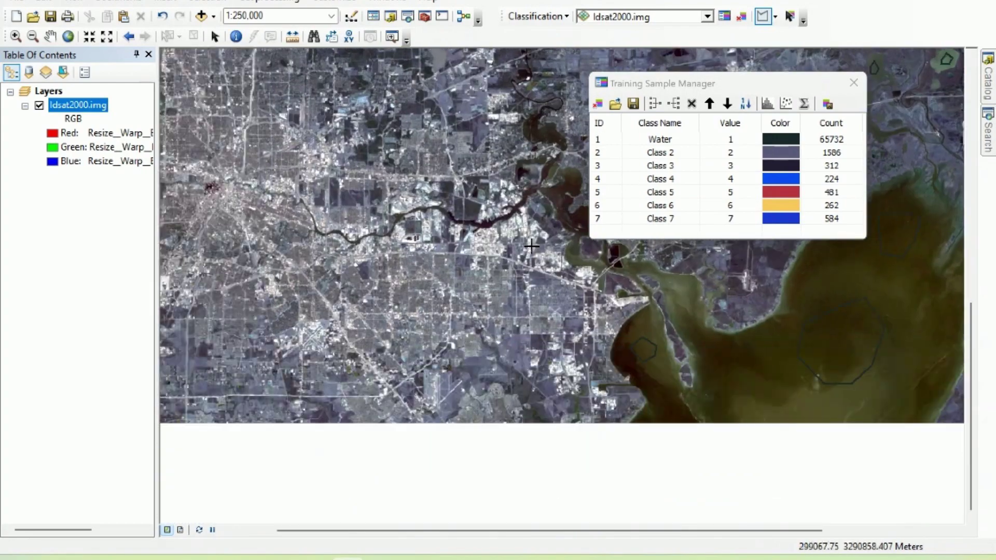
scroll(532, 246, down, 3)
drag(321, 49, 328, 205)
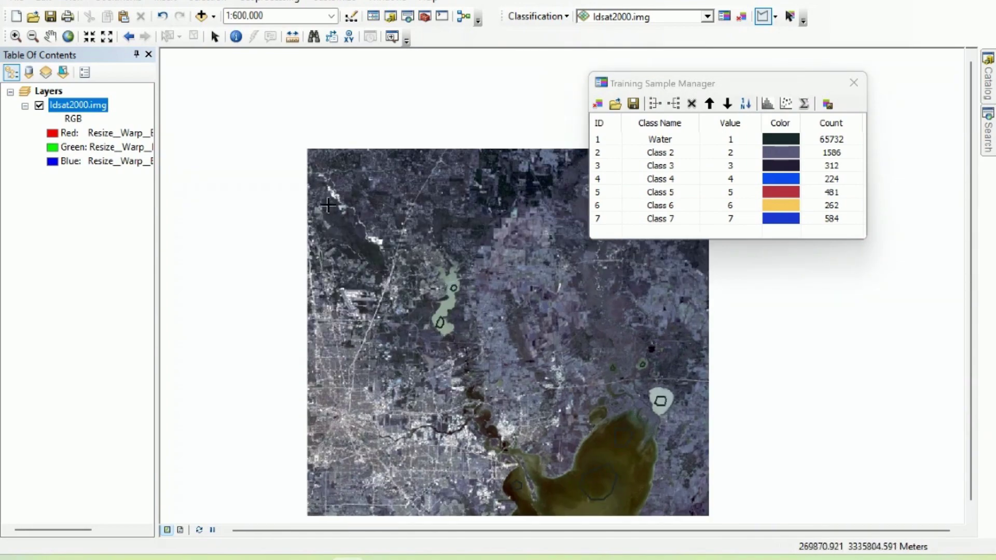
- Draw a six-vertex polygon training sample over the dark land southwest of the river in the image's northwest
scroll(328, 205, up, 7)
click(344, 308)
click(328, 328)
click(334, 357)
click(373, 365)
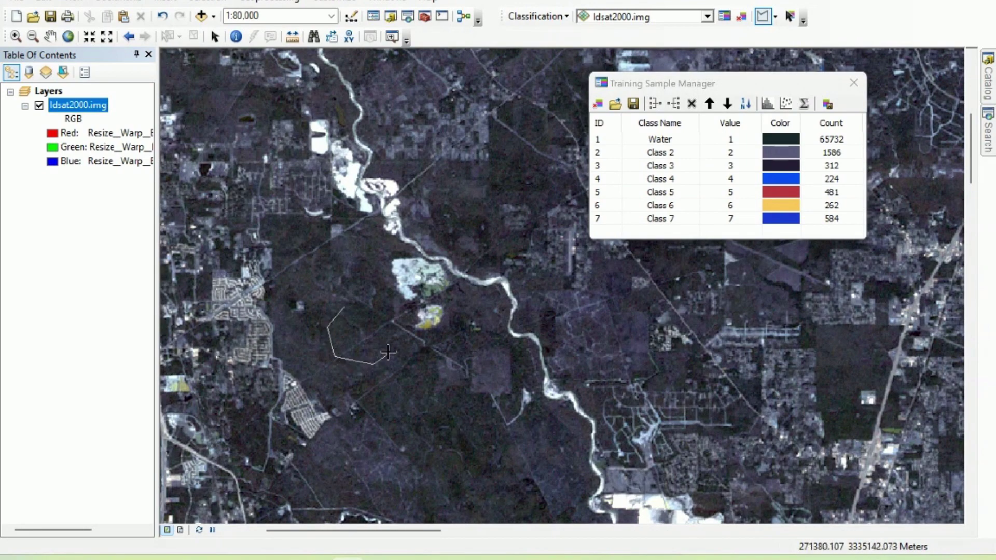
click(393, 332)
double_click(390, 309)
- Merge the training samples from Class 2 to Class 8 into a single class and rename it Forest
click(599, 152)
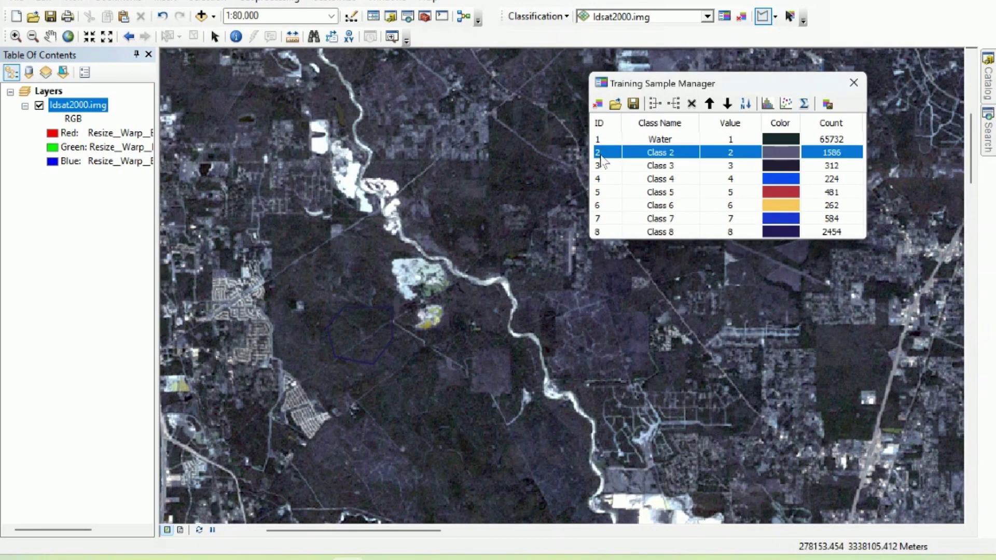
shift+click(603, 228)
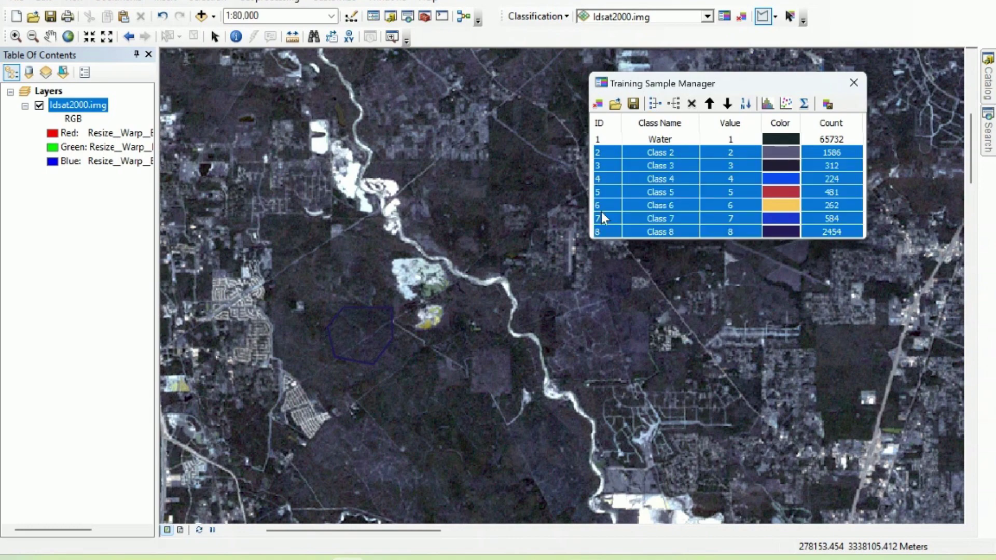
click(655, 104)
double_click(669, 155)
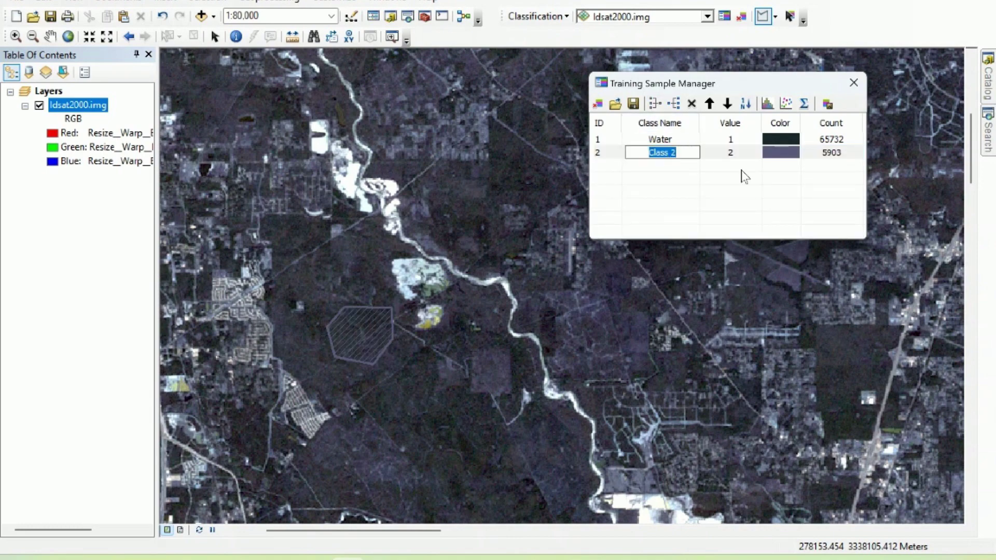
text(Forest)
key(Return)
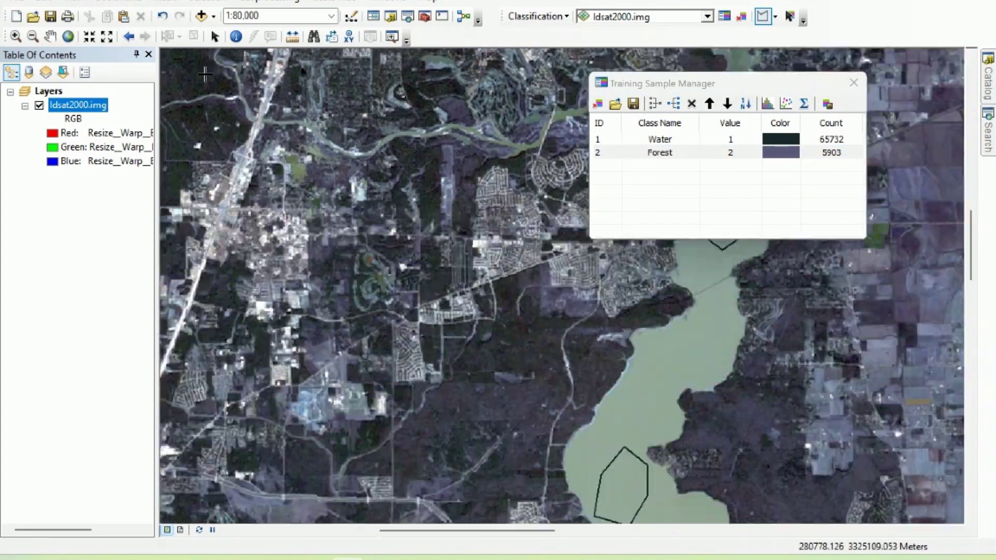
- Draw a small polygon training sample over the muddy brown reservoir south of the forest area
drag(487, 389, 515, 58)
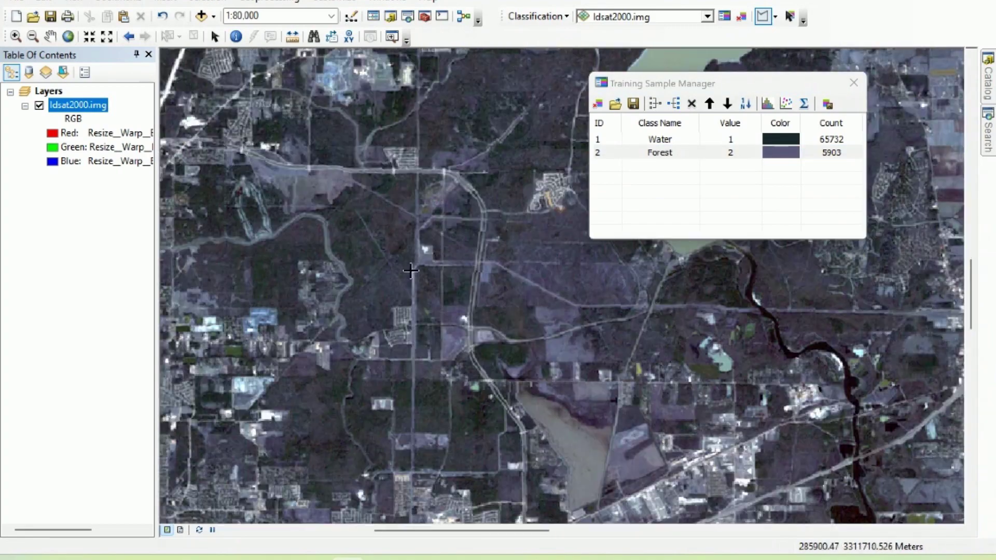
drag(405, 422, 406, 139)
drag(467, 155, 254, 240)
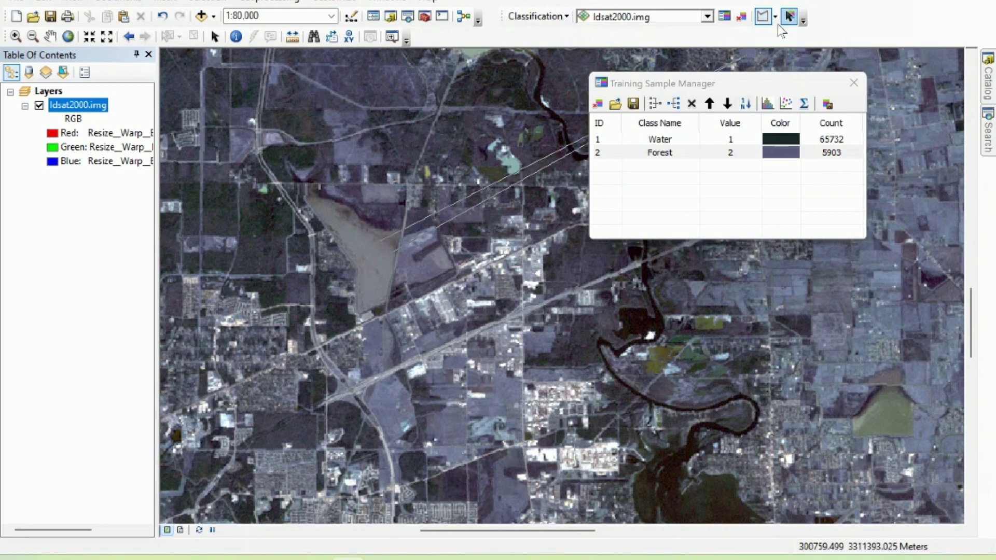
double_click(378, 247)
- Draw a five-vertex polygon training sample over the dark water of the lower bay west of the bright industrial area
drag(375, 313, 401, 136)
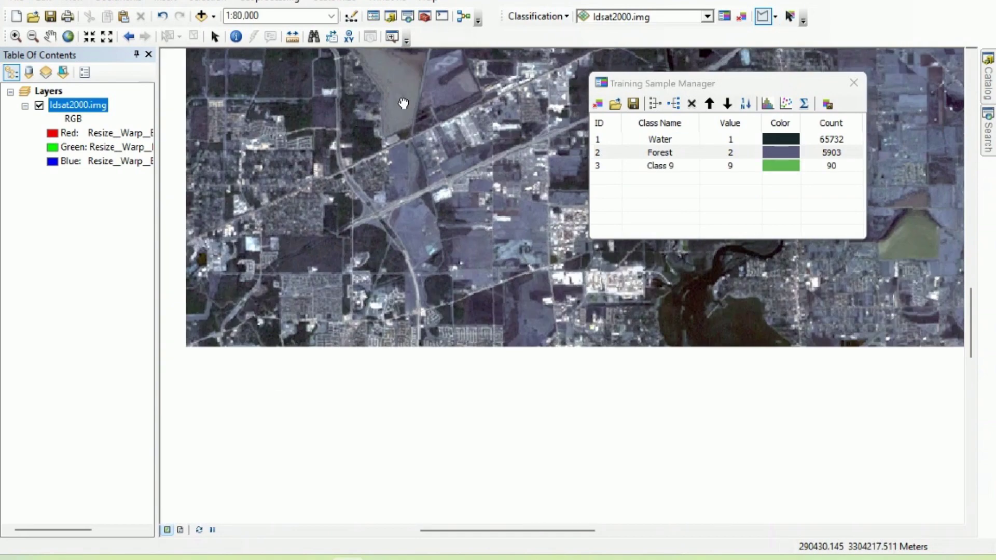
drag(401, 452, 297, 194)
drag(578, 343, 285, 285)
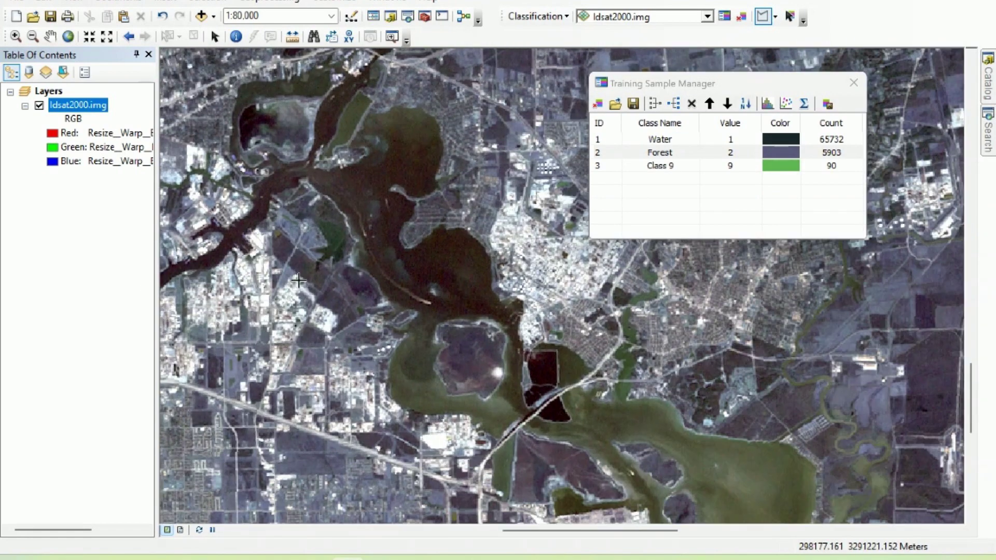
click(458, 258)
click(438, 262)
click(434, 281)
click(458, 293)
double_click(475, 267)
- Draw a six-vertex polygon training sample over the dark water of the inlet north of the previous sample
click(419, 120)
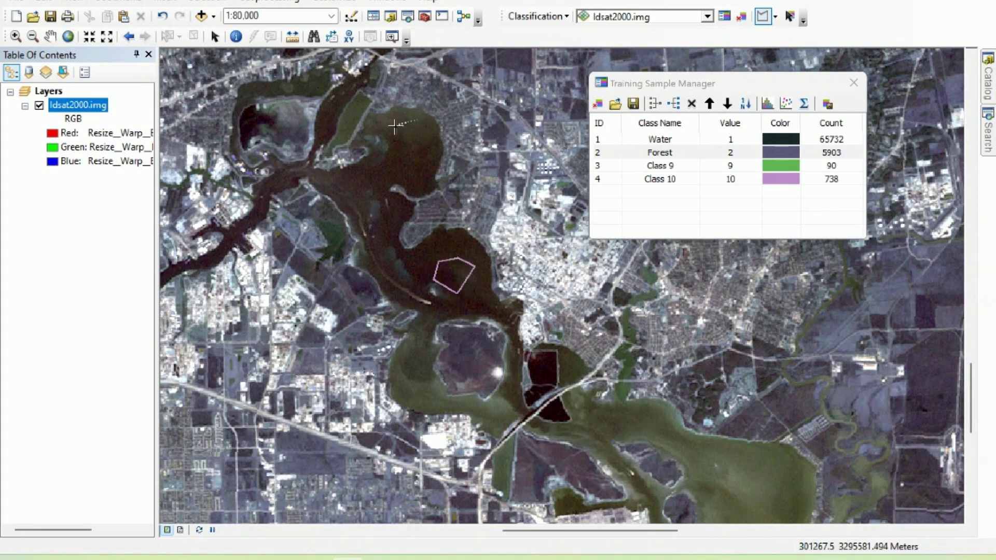
click(396, 125)
click(391, 156)
click(406, 169)
click(416, 163)
double_click(422, 141)
double_click(421, 140)
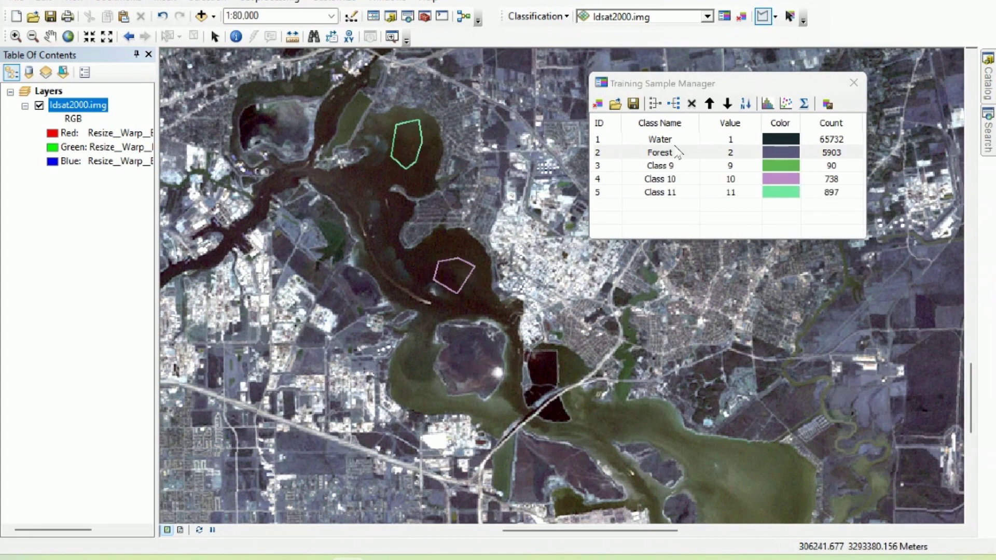
- Merge Class 9, Class 10 and Class 11 into the Water class in the Training Sample Manager
click(602, 142)
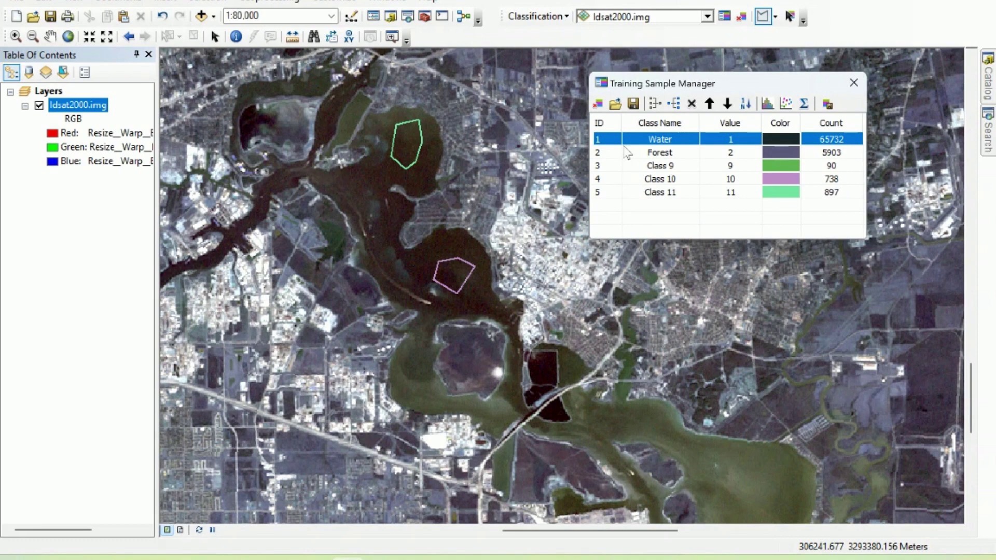
ctrl+click(602, 170)
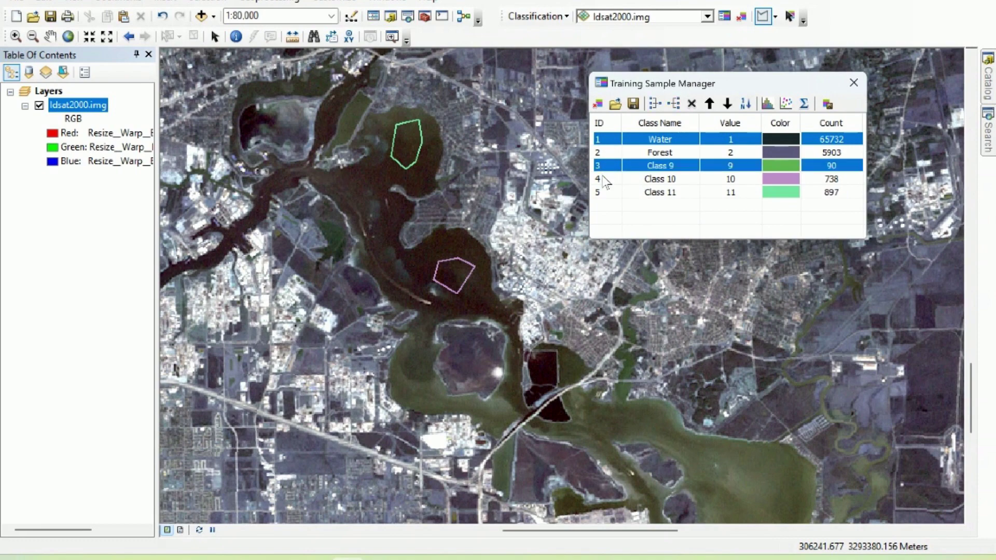
ctrl+click(603, 179)
ctrl+click(605, 193)
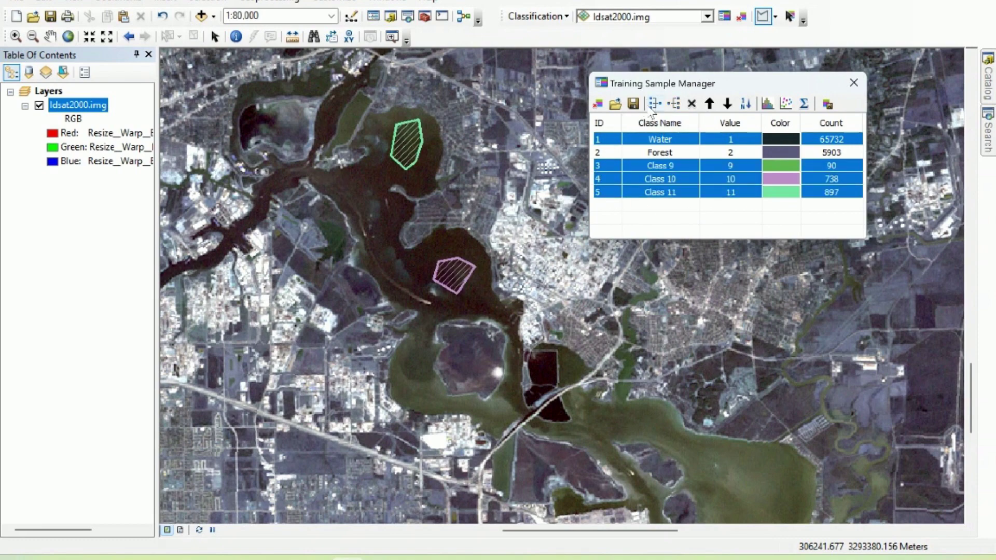
click(653, 105)
click(660, 140)
click(661, 197)
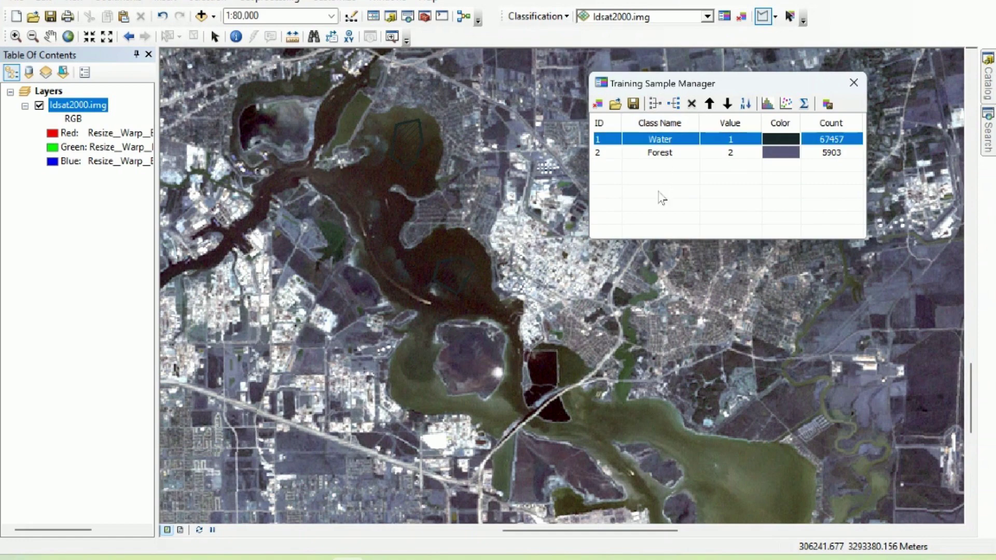
- Review the class values assigned to Water and Forest in the Training Sample Manager
click(733, 139)
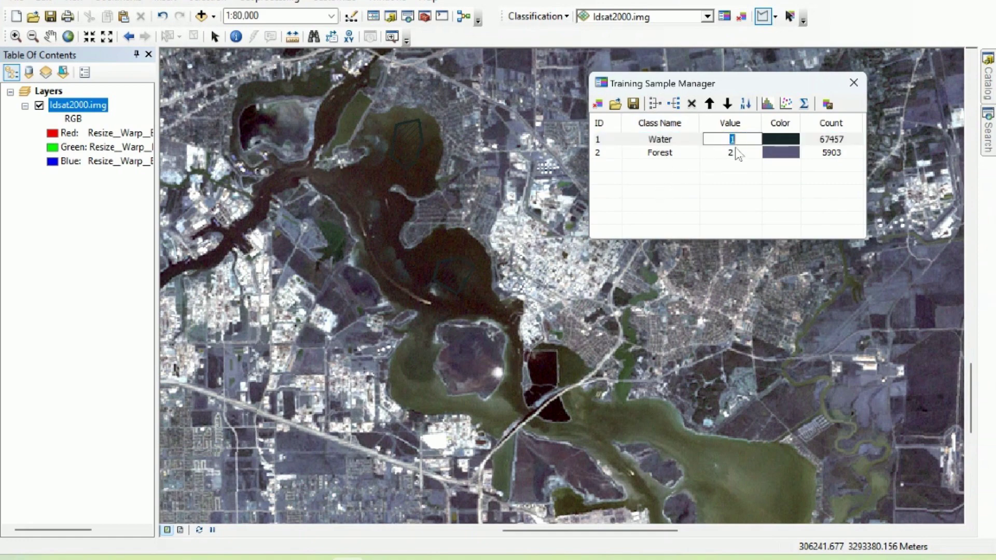
click(736, 150)
click(736, 152)
click(736, 151)
key(Return)
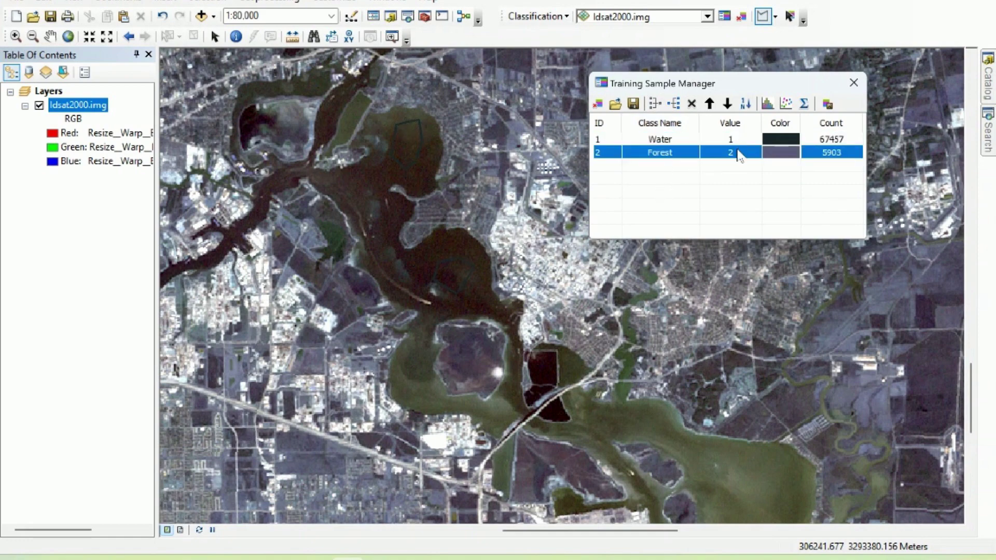
- Save the training samples as a shapefile named ldsat2000_img
click(691, 227)
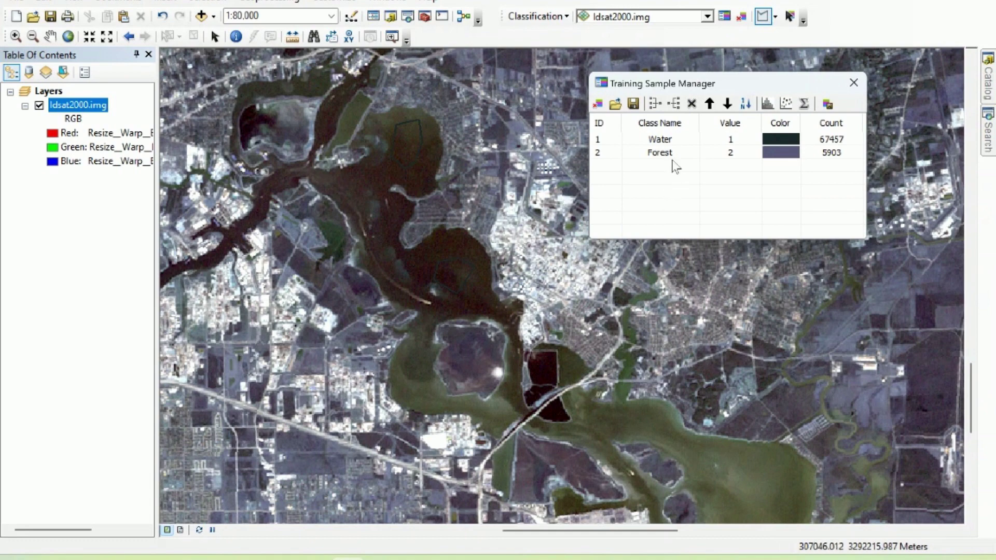
click(633, 104)
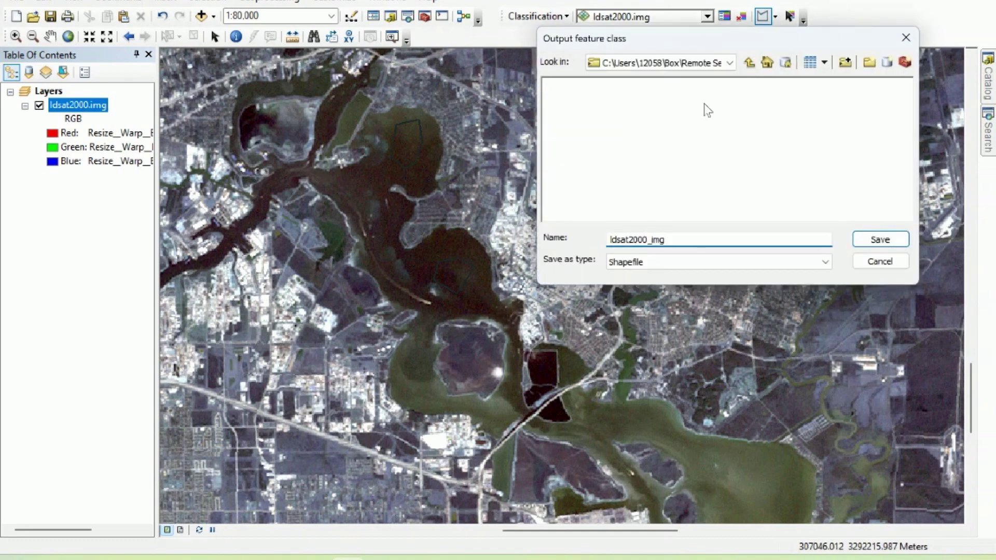
click(868, 242)
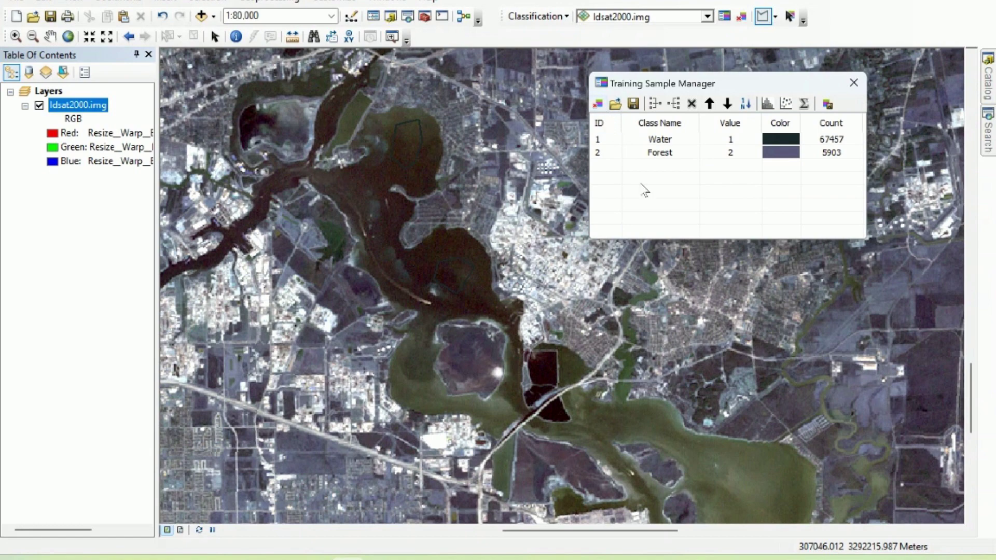
- Clear the current training samples and load the prepared ones from trainingSample.shp
click(598, 105)
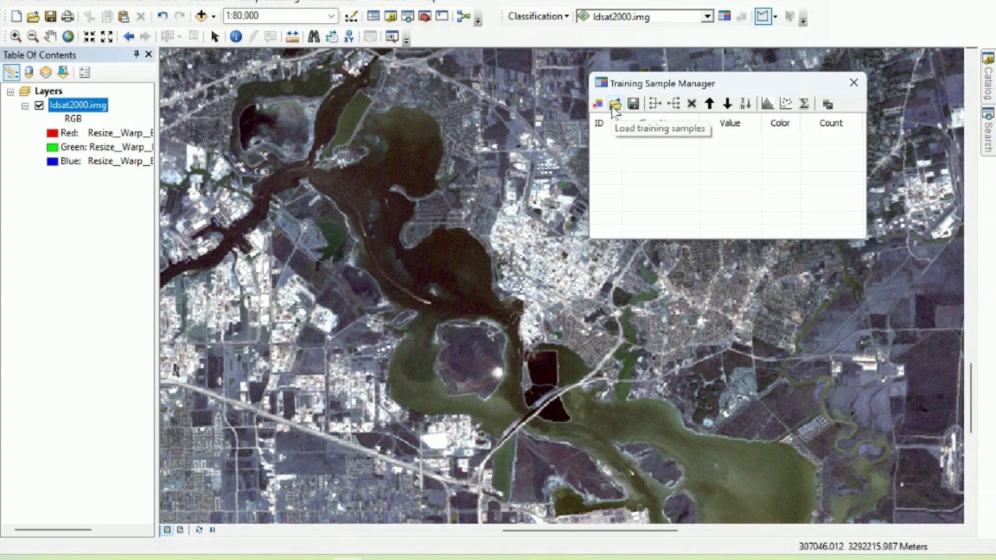
click(613, 106)
click(358, 215)
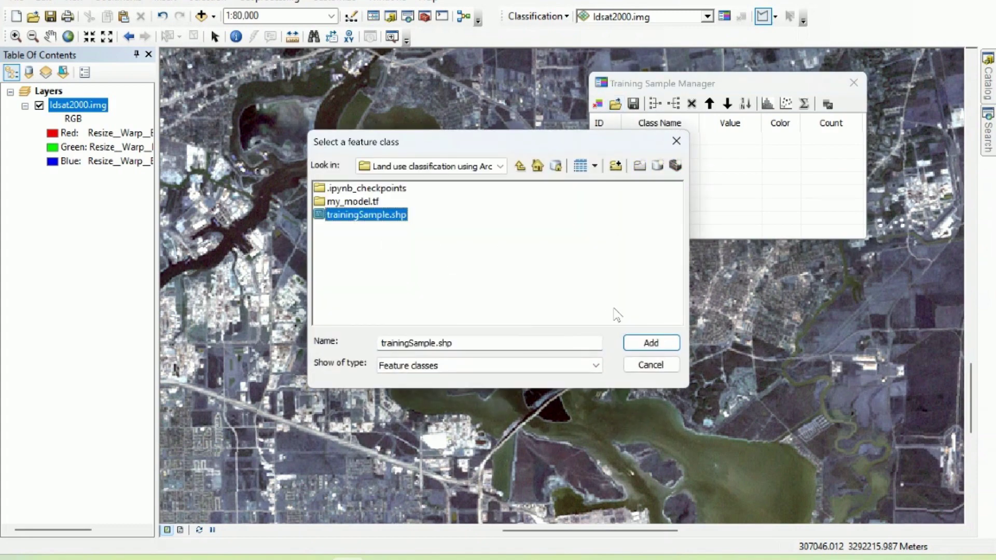
click(652, 343)
- Examine how the loaded water, sand, forest, grass, agriculture and builtup samples are spread across the image at 1:500,000
scroll(483, 302, down, 3)
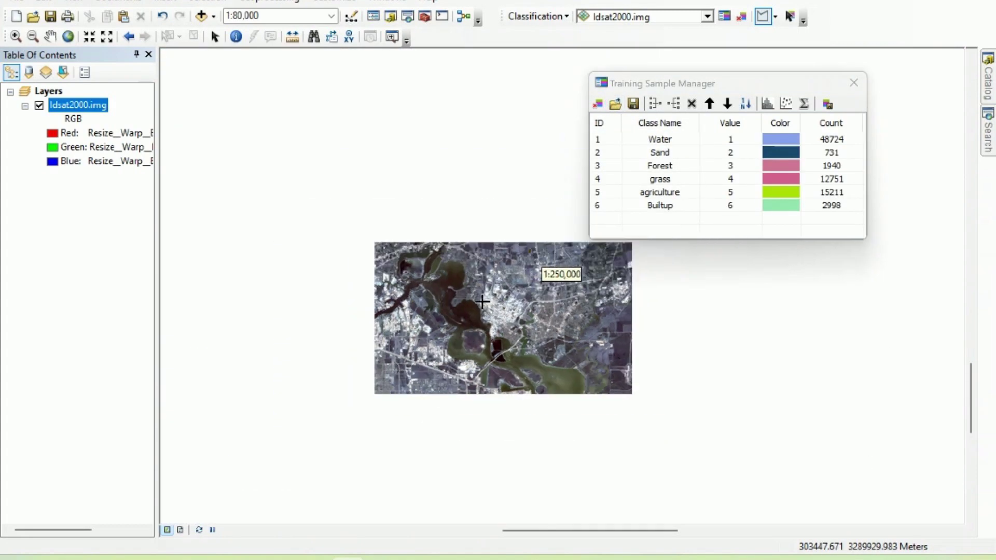
scroll(471, 249, down, 2)
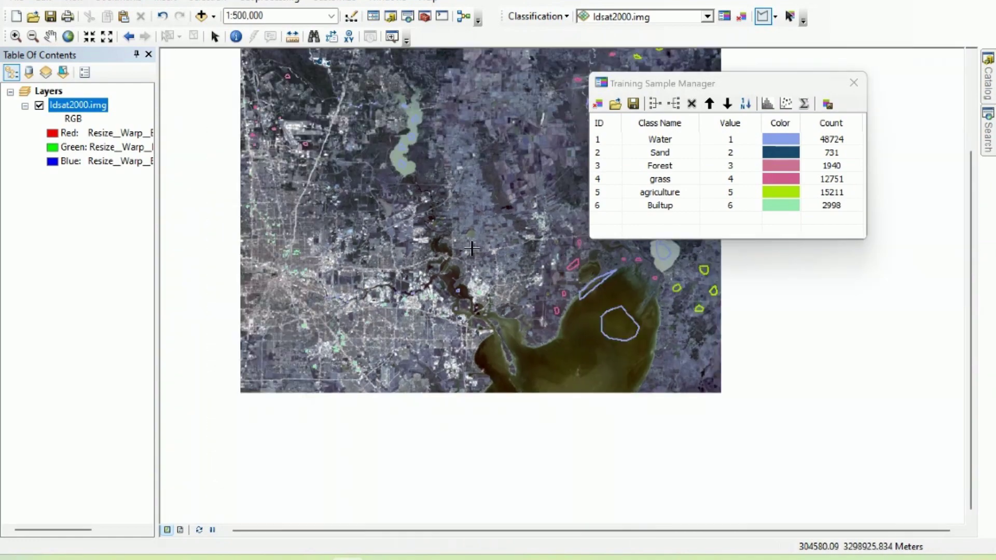
drag(501, 161, 488, 274)
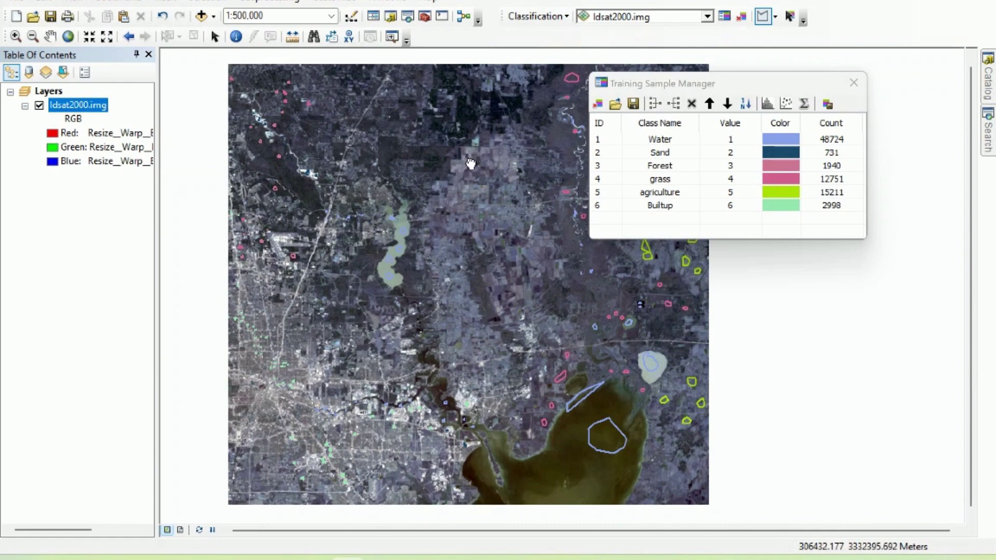
drag(471, 164, 486, 223)
drag(418, 231, 358, 193)
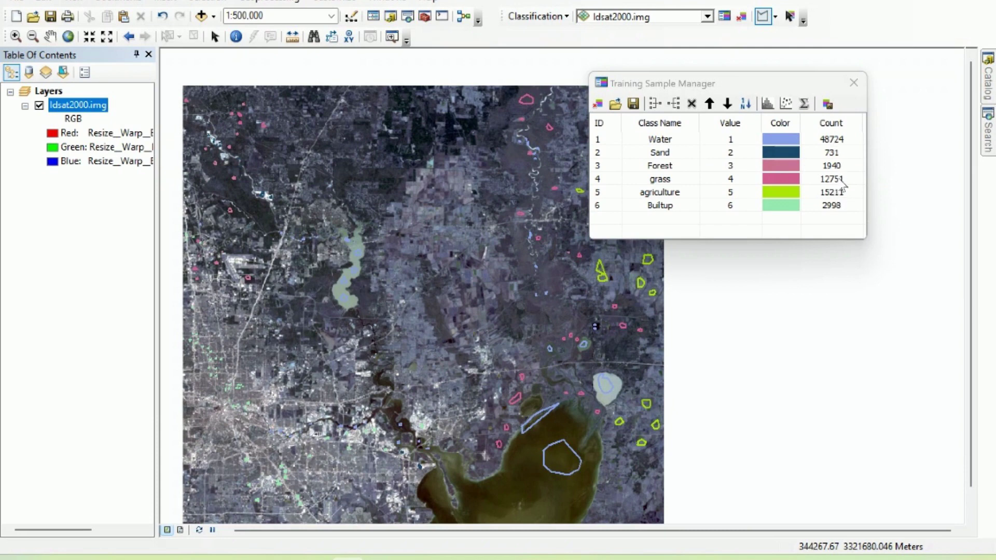
scroll(500, 320, down, 1)
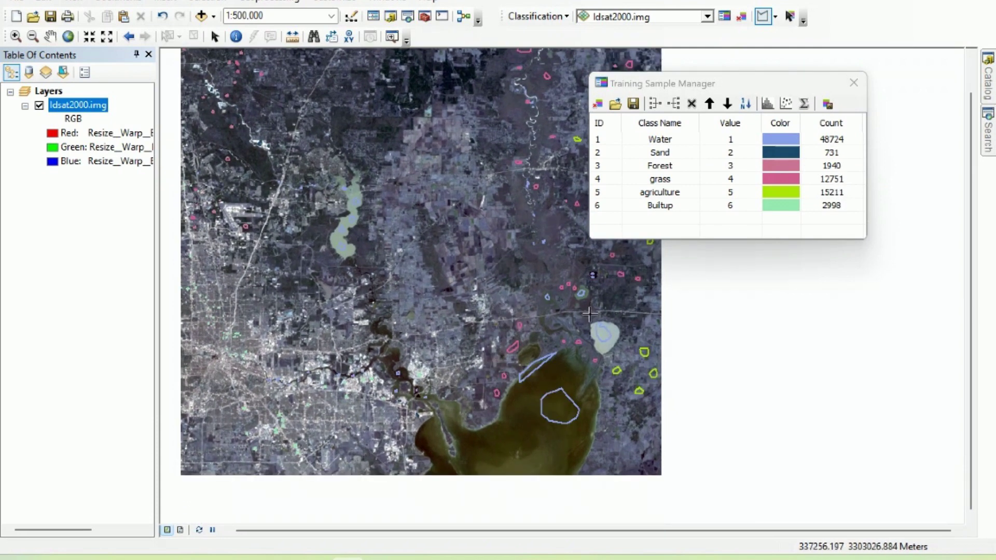
scroll(410, 270, up, 1)
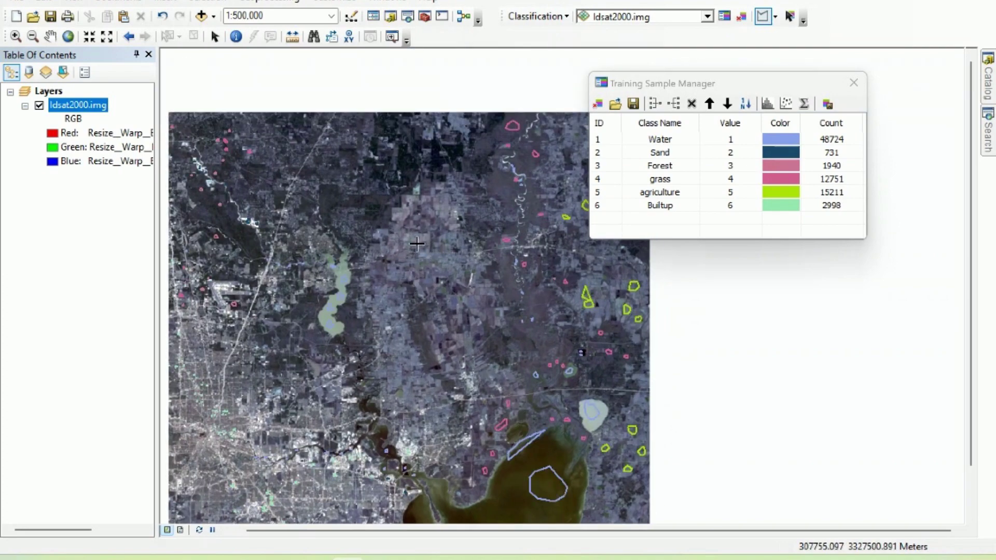
scroll(519, 299, down, 1)
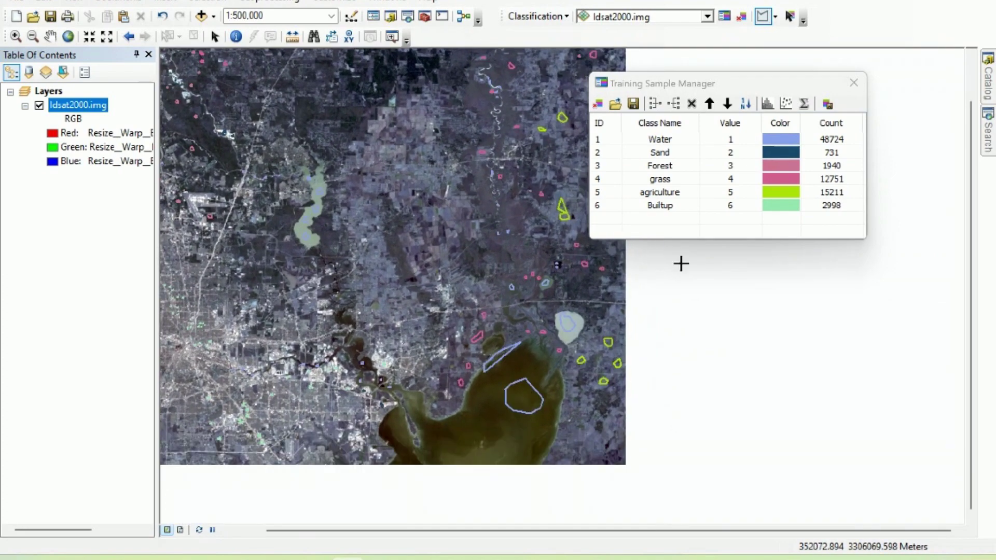
scroll(550, 306, up, 2)
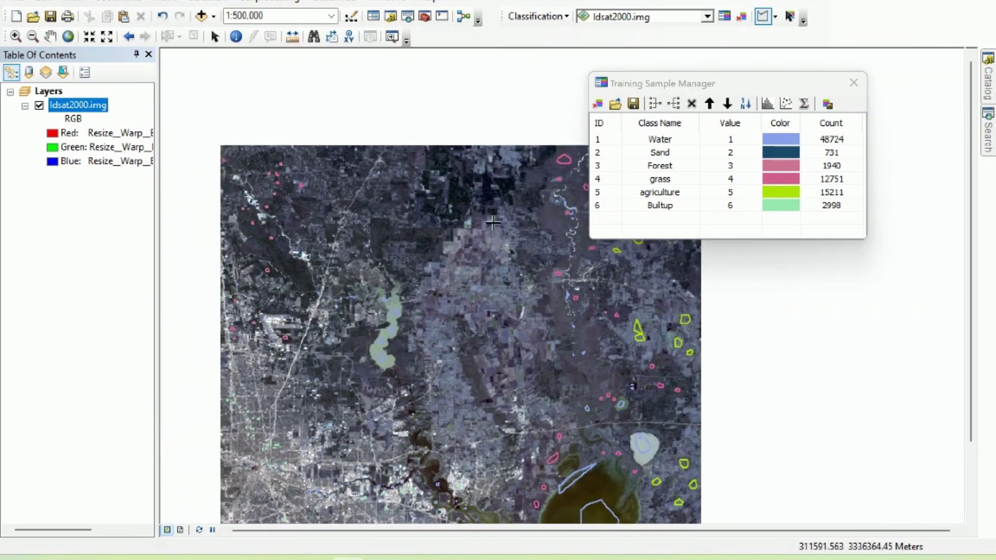
scroll(475, 286, up, 1)
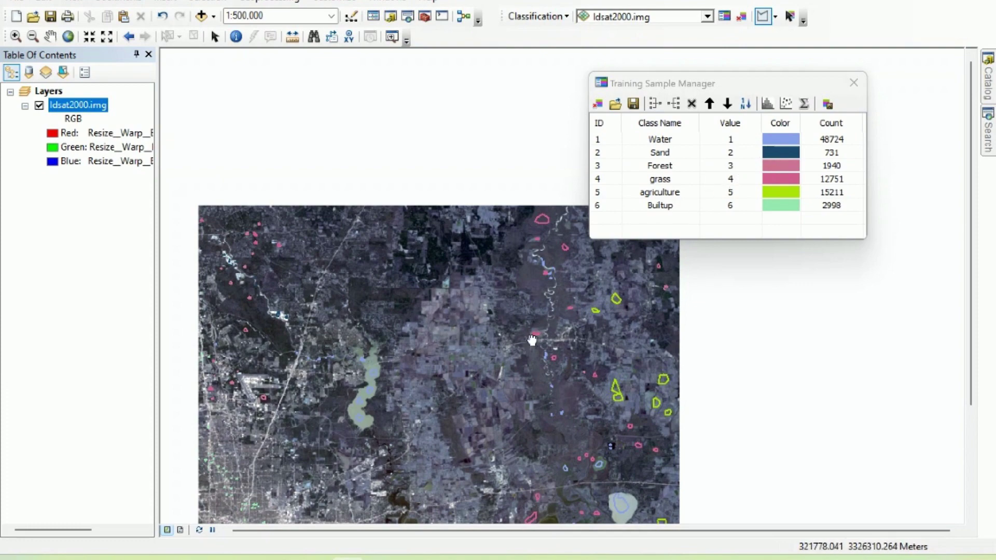
drag(532, 341, 467, 193)
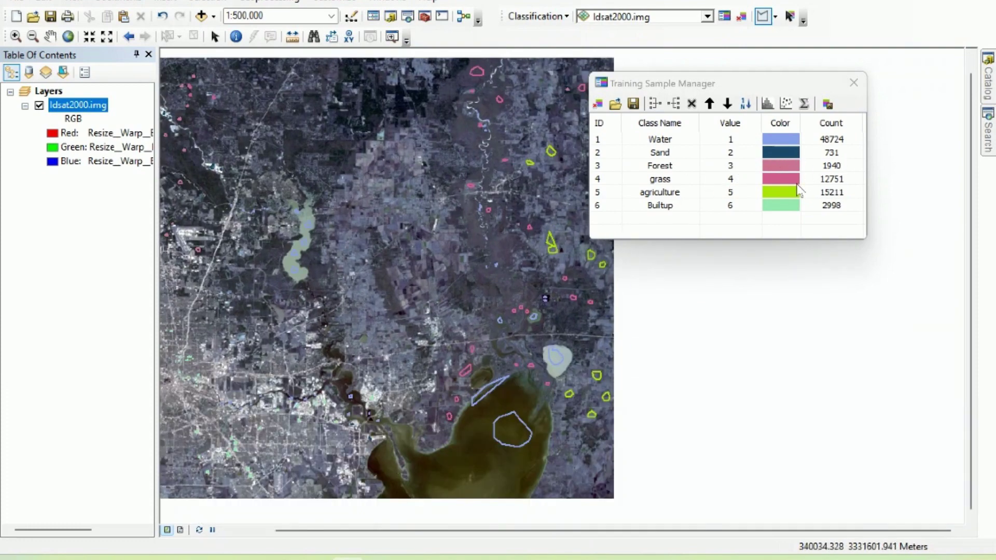
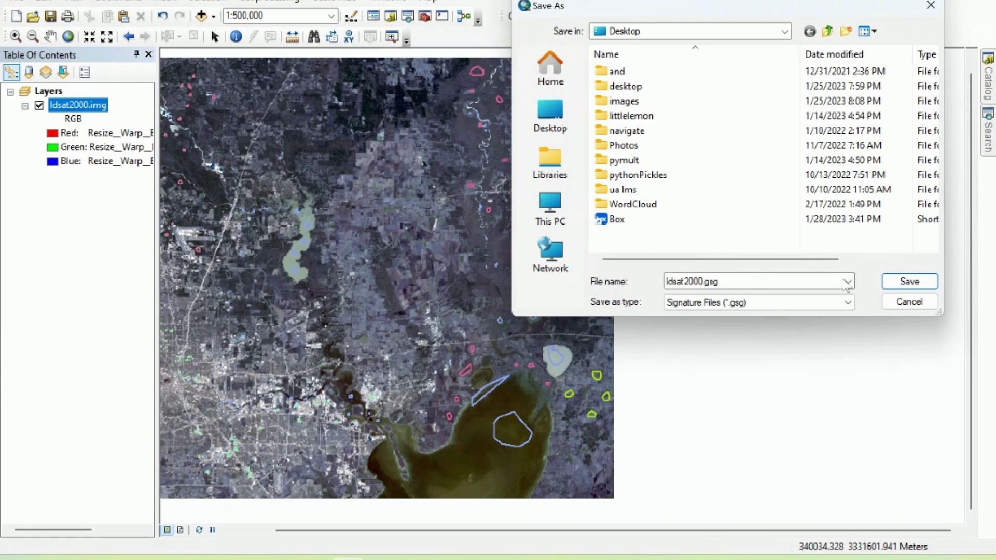
- Save the training samples as a signature file named ldsat2000.gsg on the Desktop
click(885, 283)
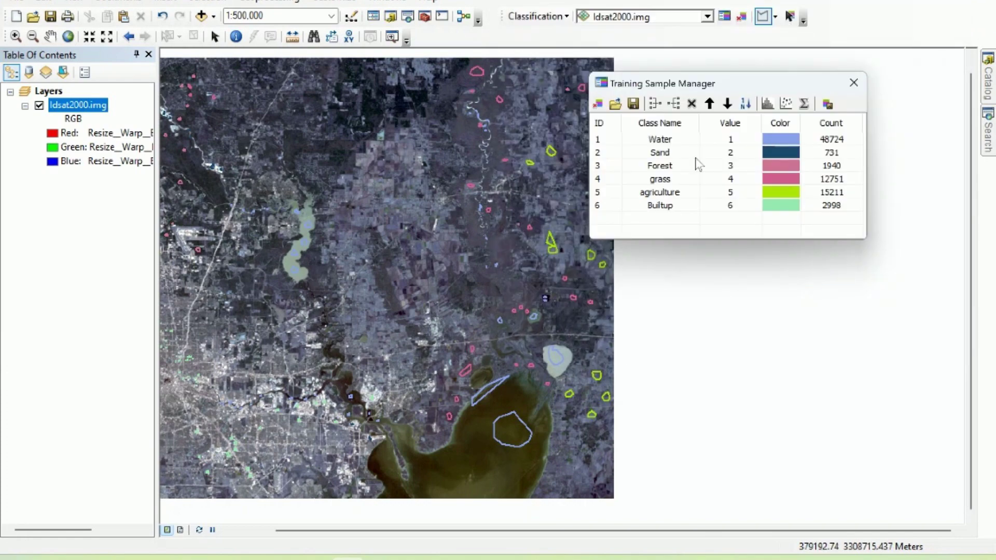
drag(695, 88, 762, 95)
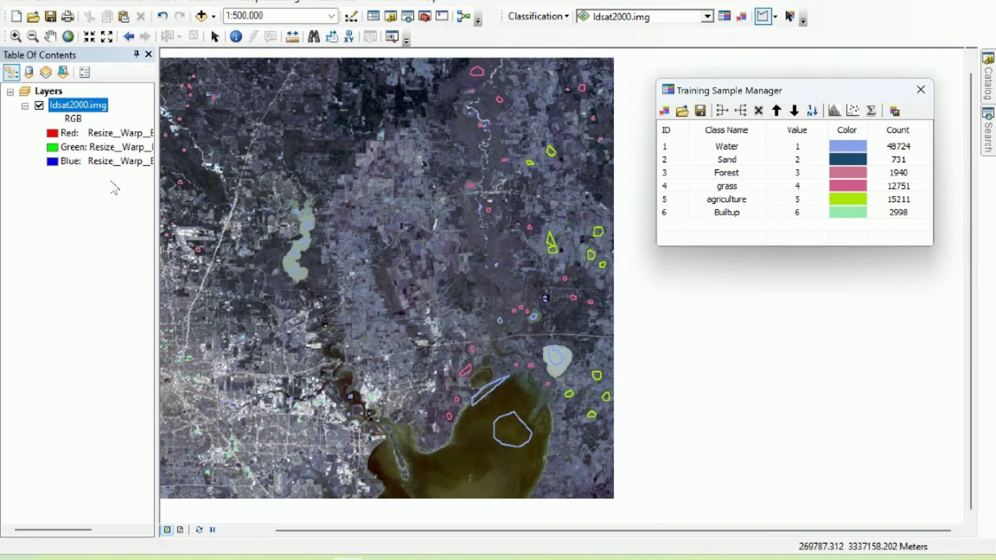
- Add the trainingSample.shp shapefile to the map as a layer
click(212, 16)
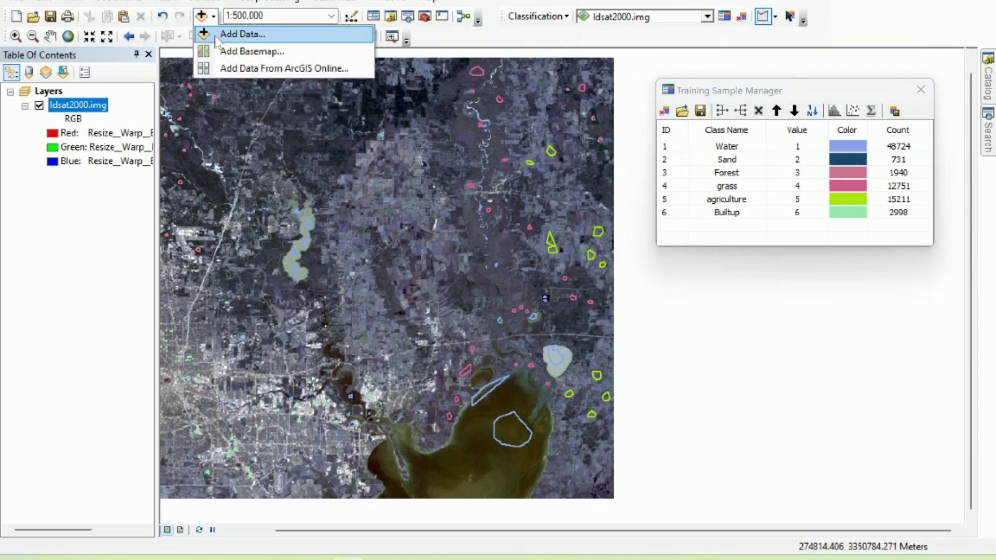
click(217, 36)
click(602, 241)
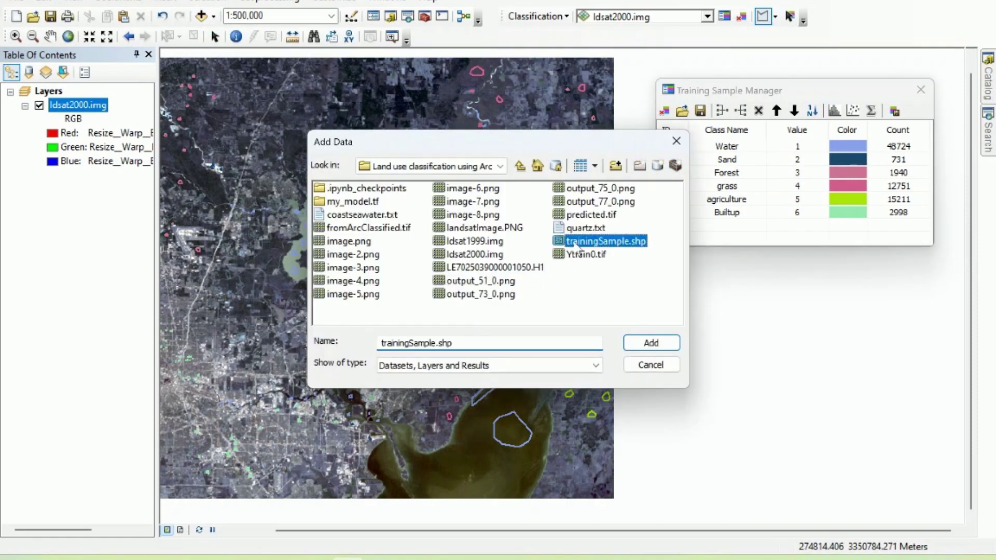
click(651, 343)
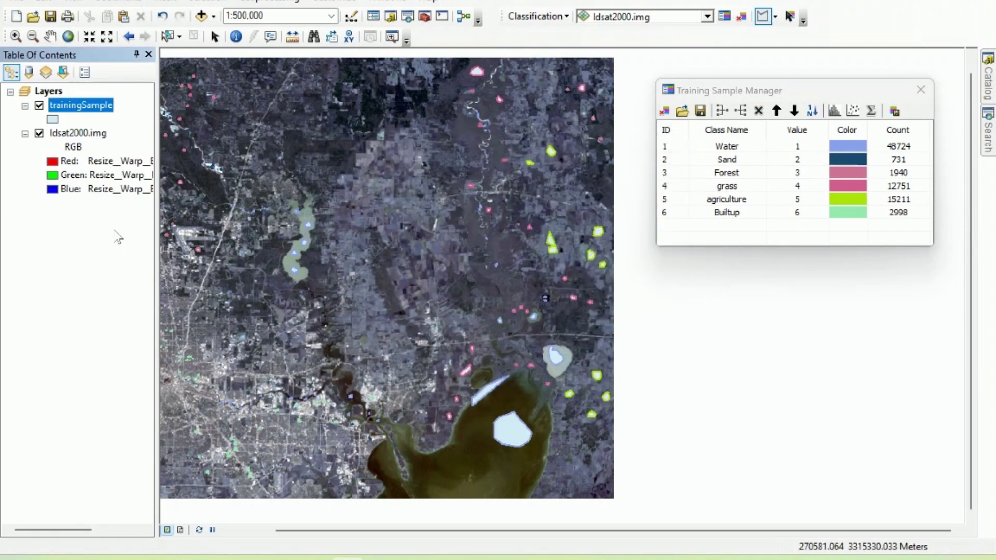
- Inspect the Classvalue field in the trainingSample layer's attribute table and close the table
right_click(93, 112)
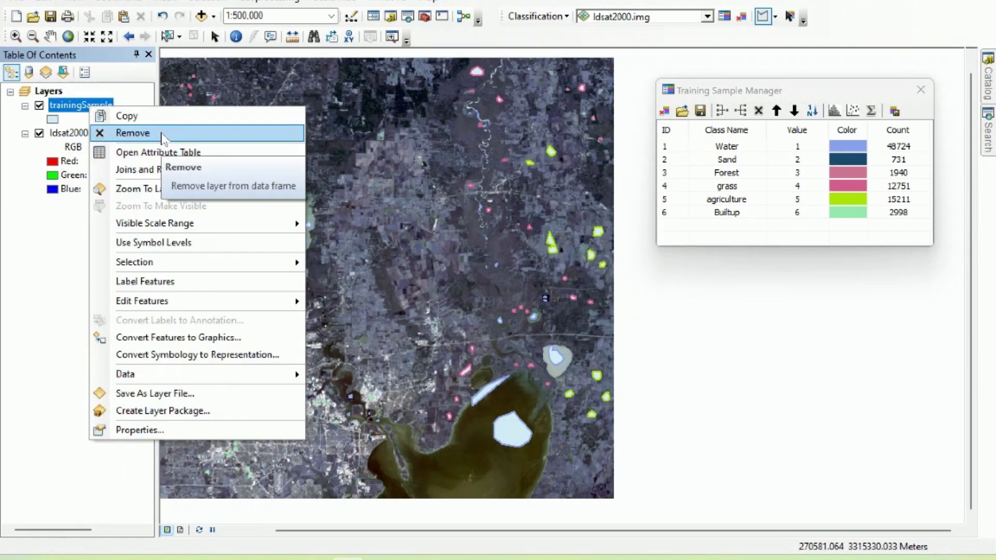
click(156, 152)
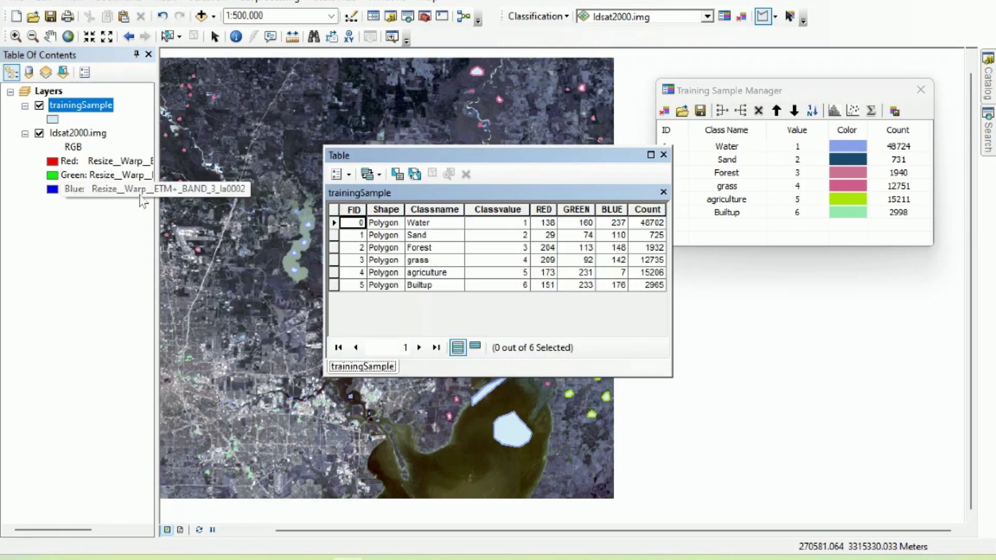
click(489, 210)
drag(534, 153, 465, 156)
click(595, 158)
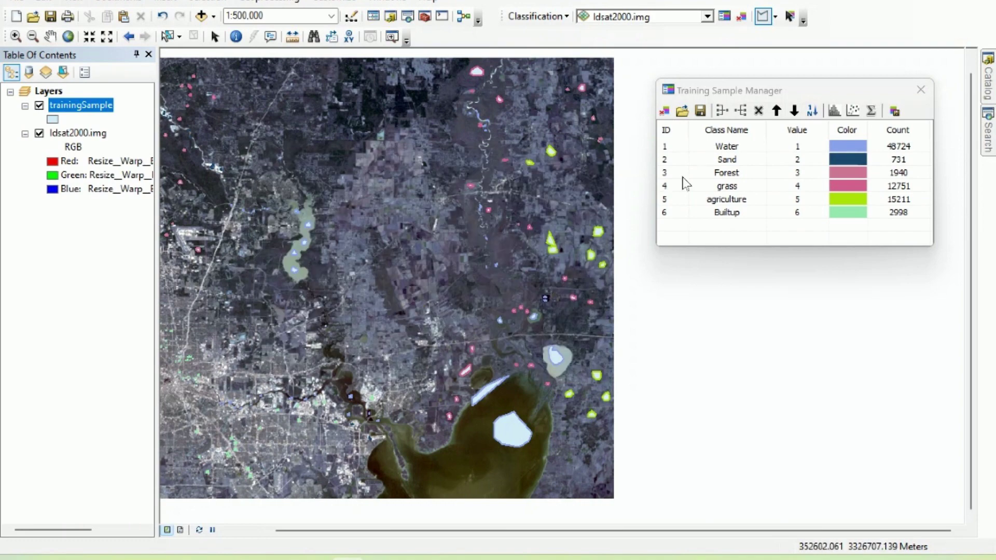
- Search for "polygon to raster" and open the Polygon to Raster conversion tool
drag(794, 93, 420, 124)
click(989, 142)
click(801, 121)
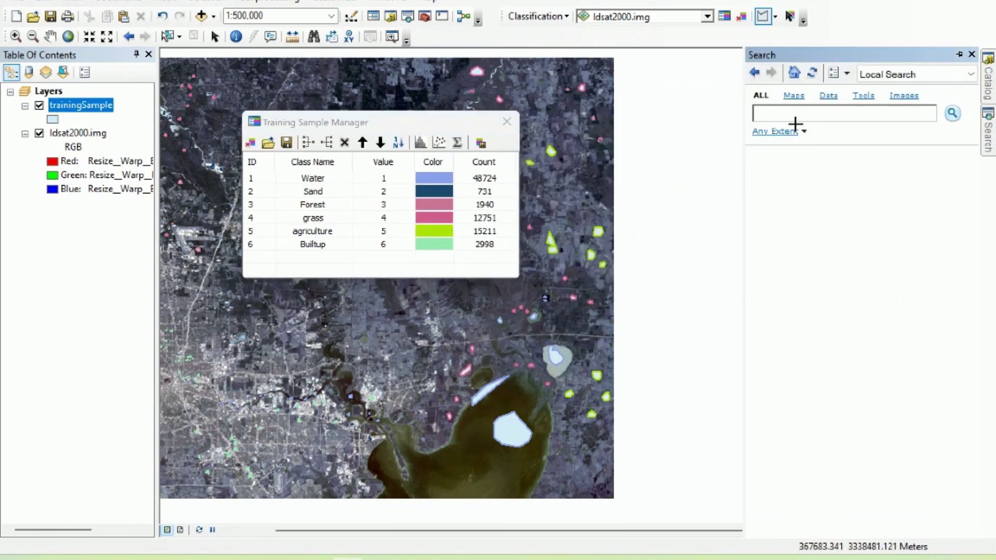
text(polygon to raster)
key(Return)
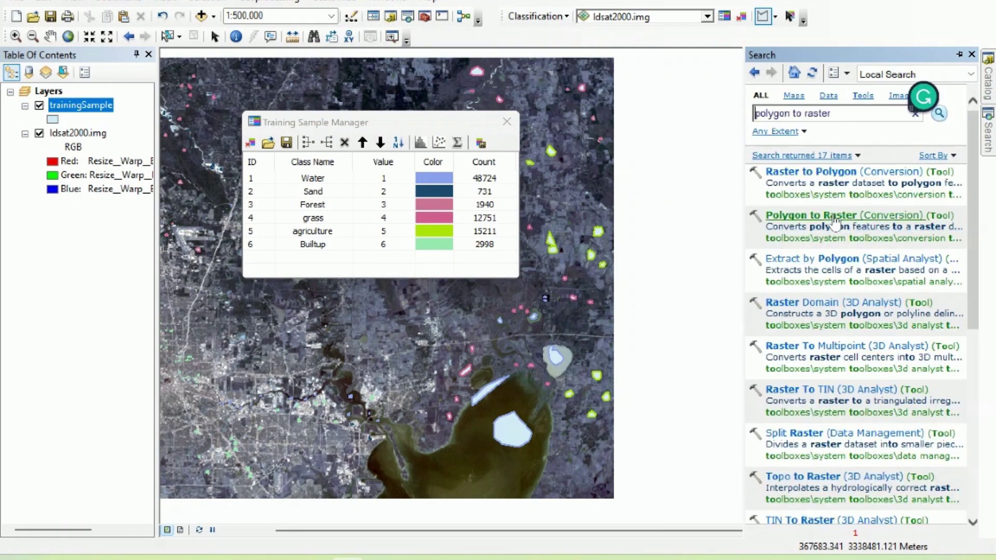
click(792, 216)
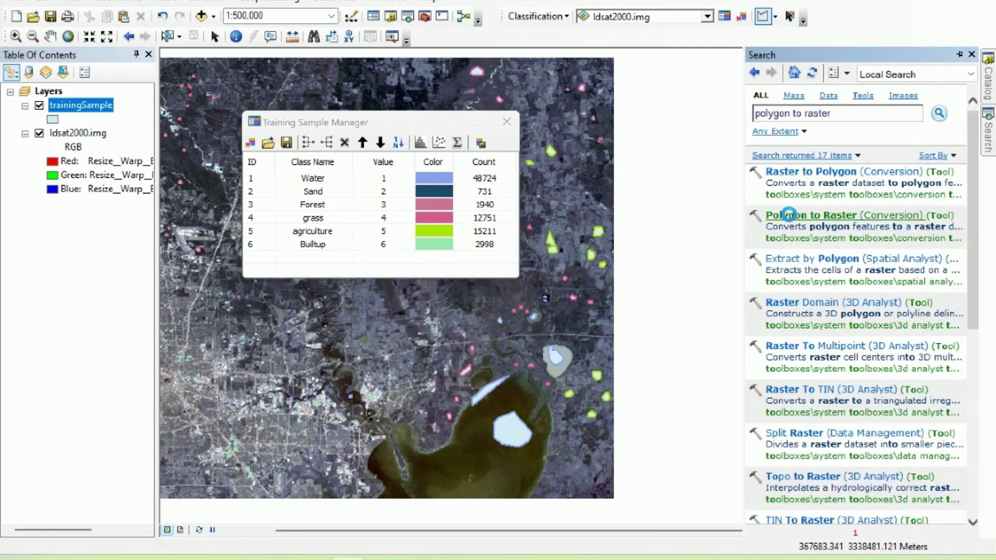
- Set trainingSample as the input features, Classvalue as the value field and Ytrain.tif in the LUC folder as the output raster
click(732, 105)
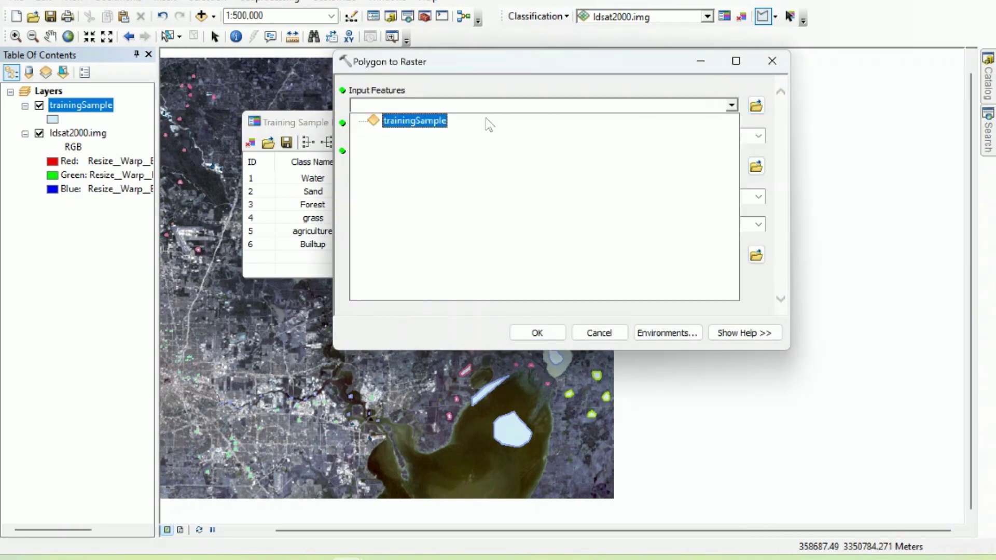
click(415, 120)
click(759, 136)
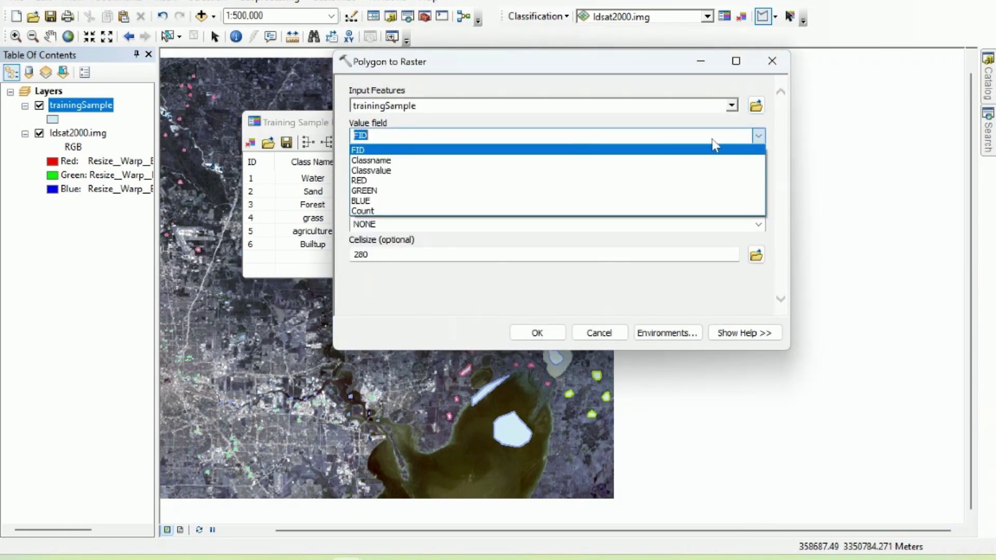
click(434, 170)
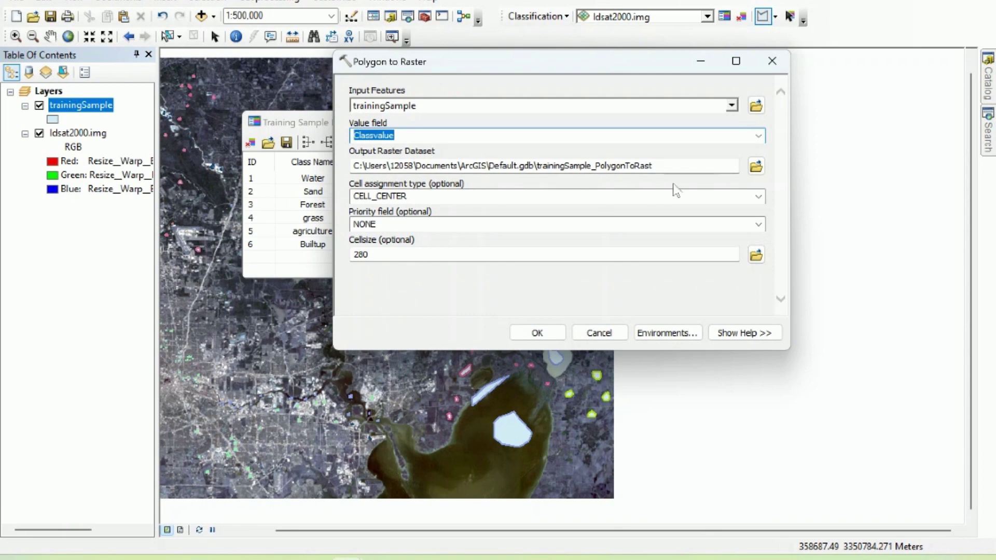
click(756, 165)
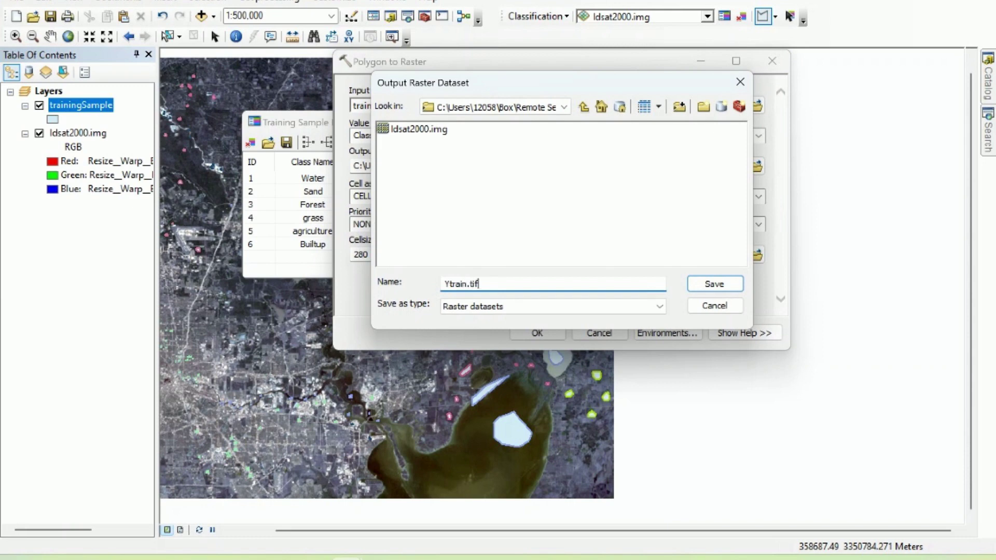
click(698, 288)
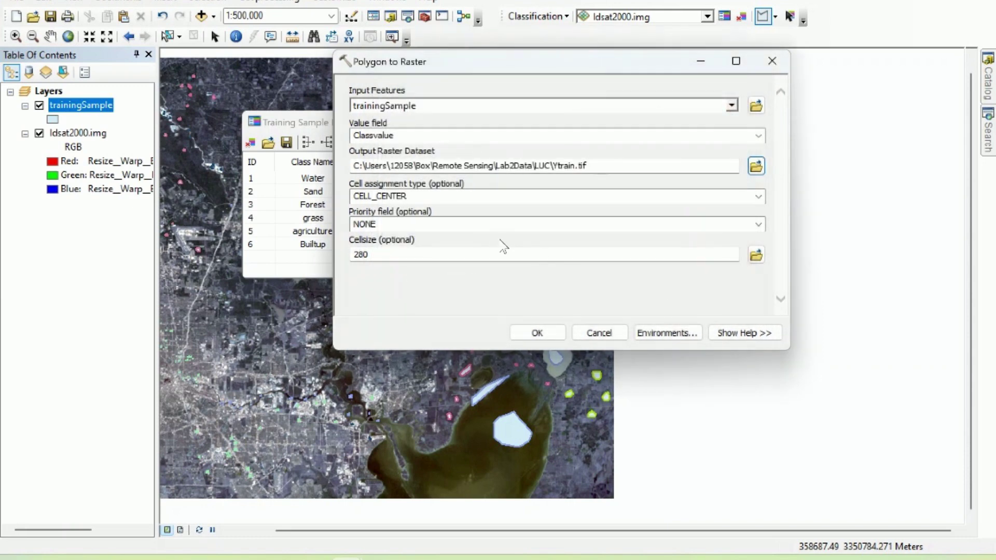
- Take the output cell size from the ldsat2000.img raster
click(756, 255)
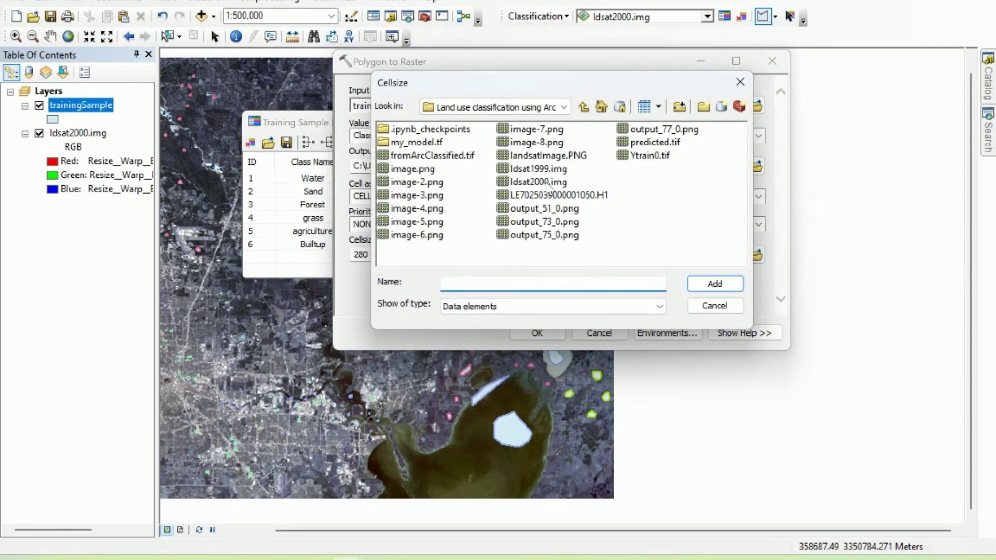
click(540, 182)
click(706, 284)
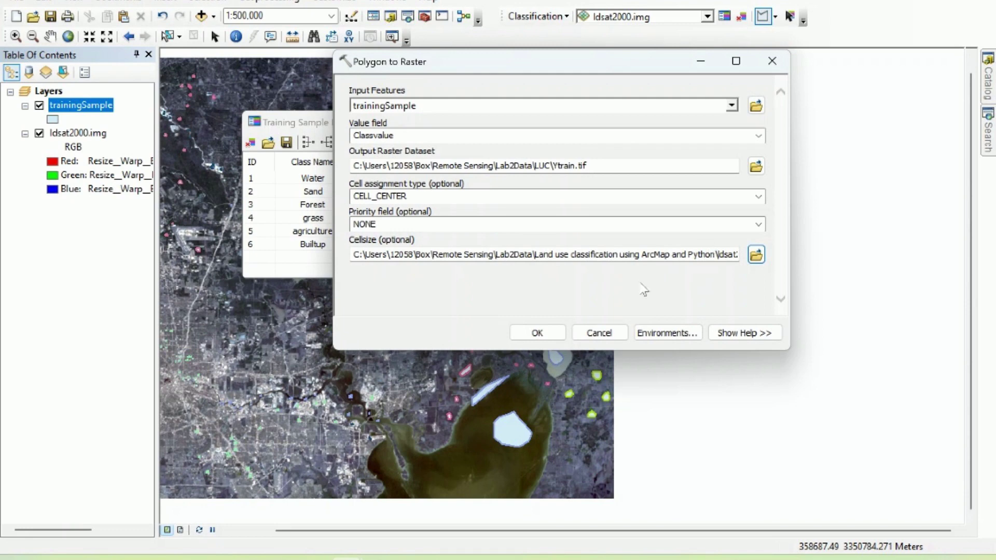
- Set the processing extent to the ldsat2000.img layer and the snap raster to ldsat2000.img, and run the conversion
click(651, 336)
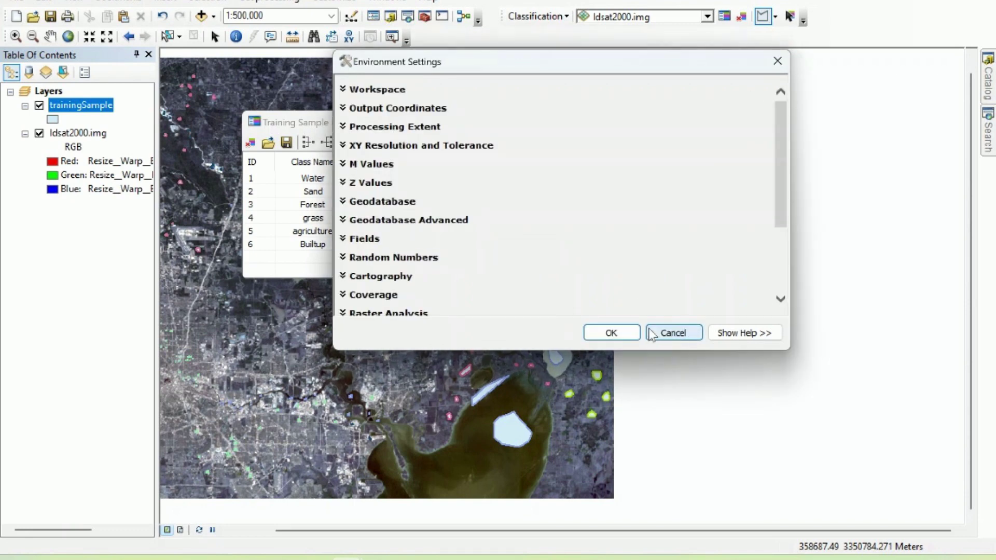
click(383, 127)
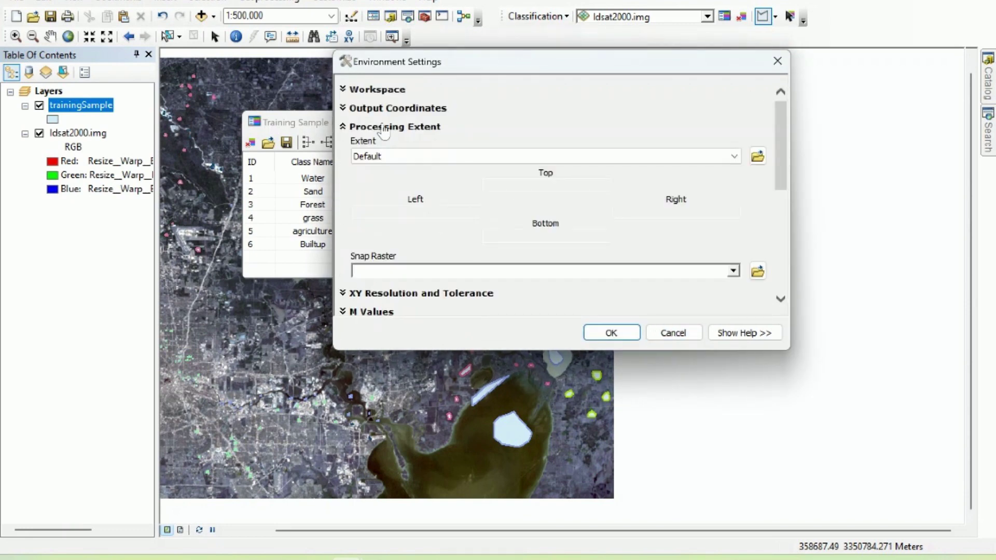
click(735, 157)
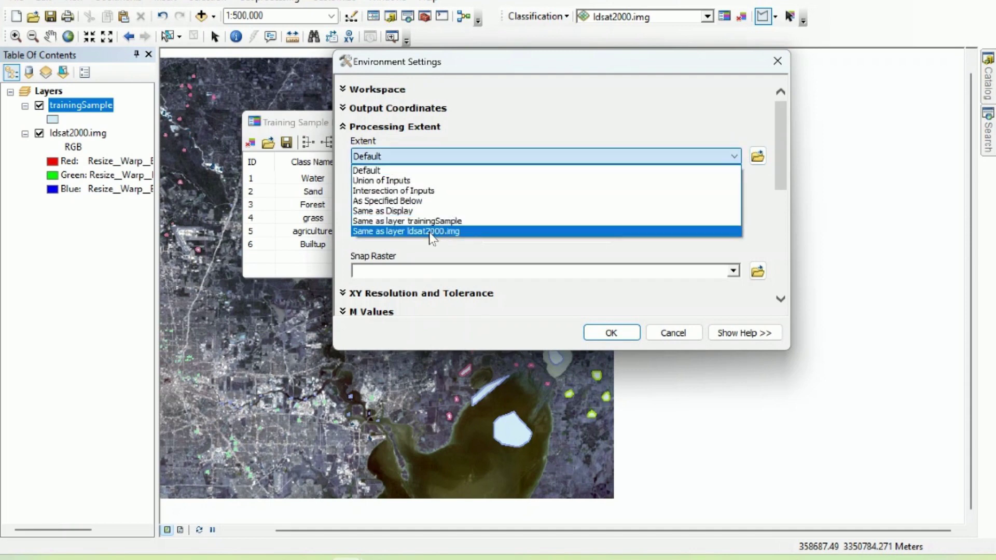
click(430, 231)
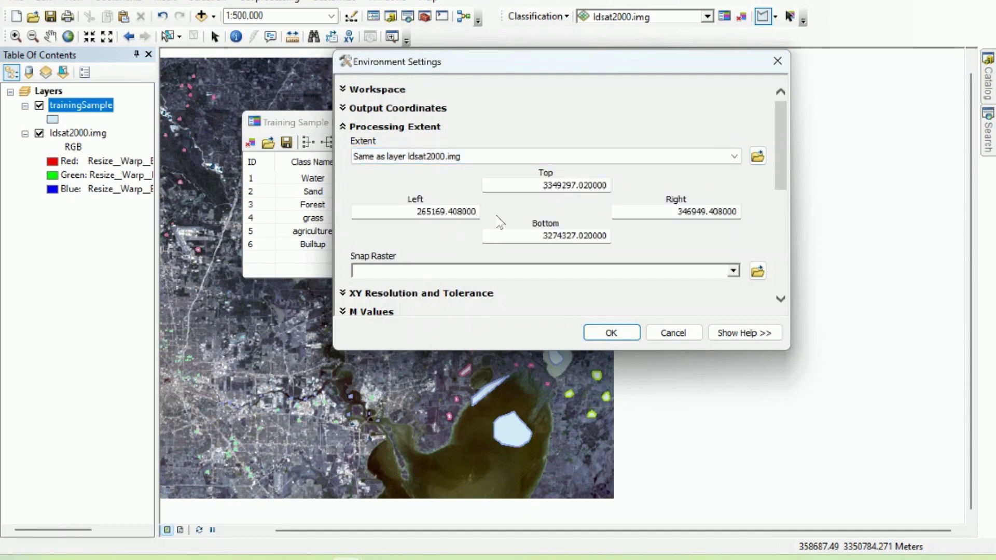
click(734, 273)
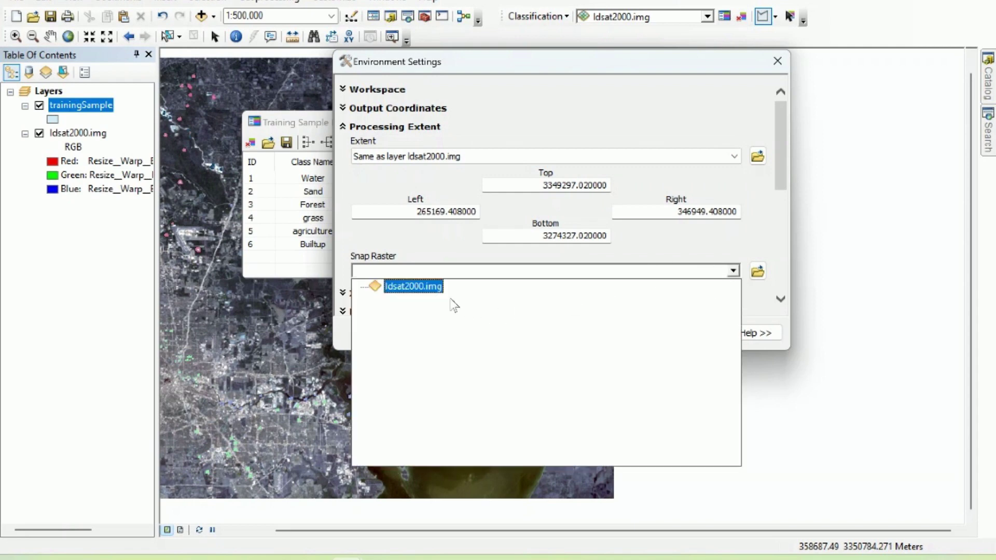
click(409, 293)
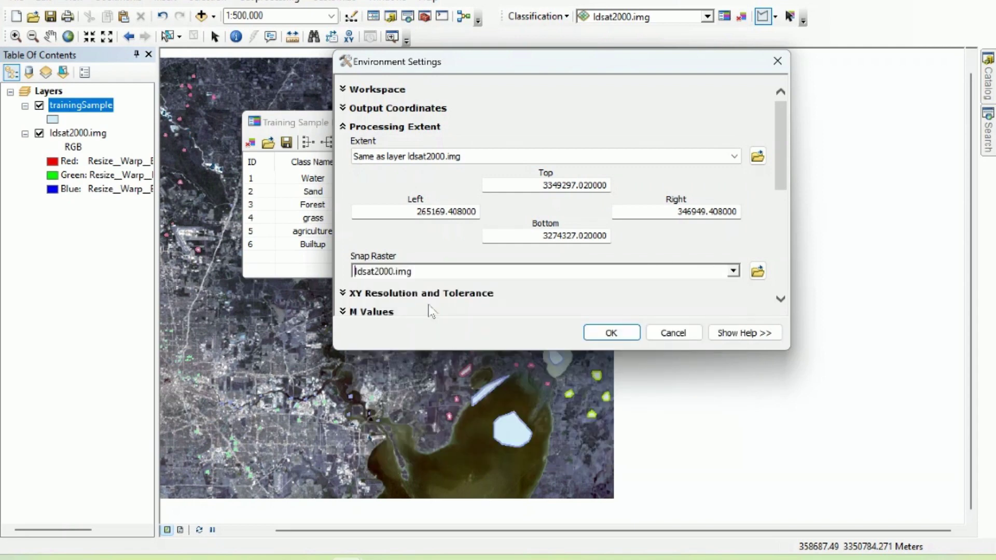
click(610, 334)
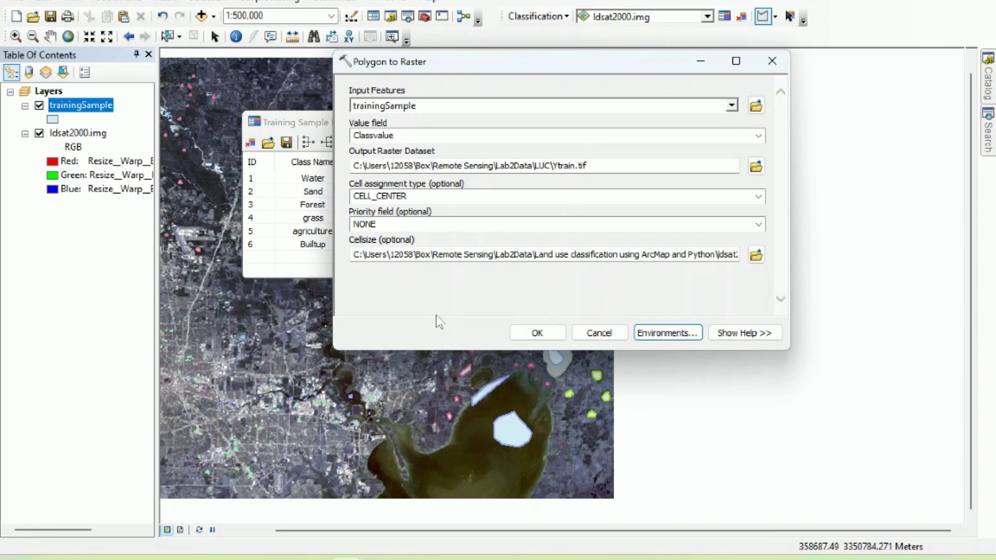
click(528, 333)
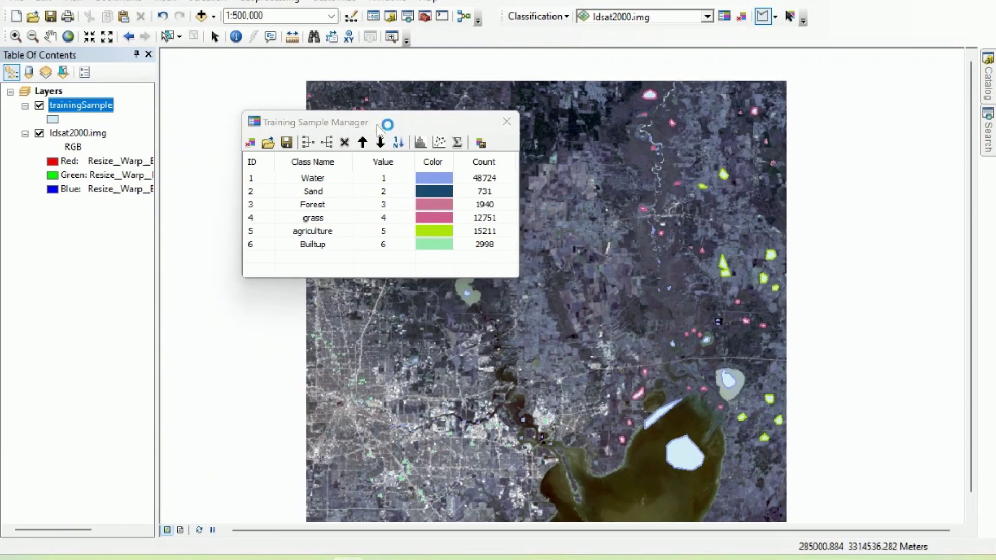
- Check the columns and rows of ldsat2000.img in its layer's source properties
drag(379, 129, 799, 122)
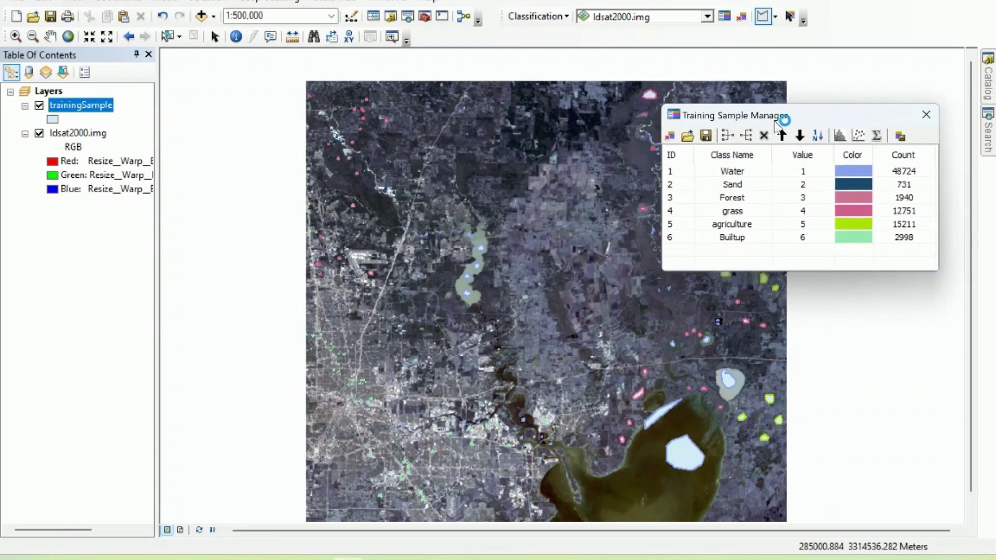
right_click(78, 133)
click(107, 365)
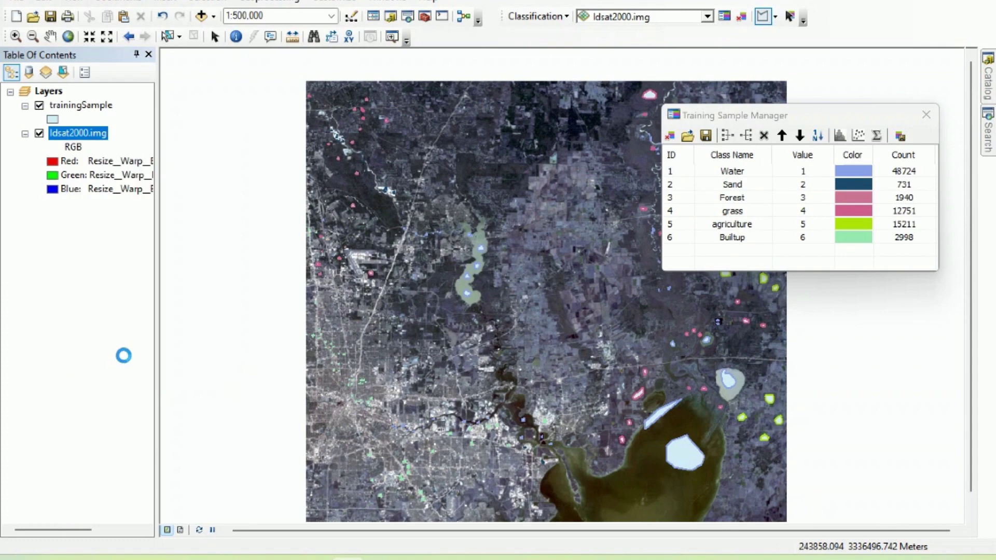
click(305, 104)
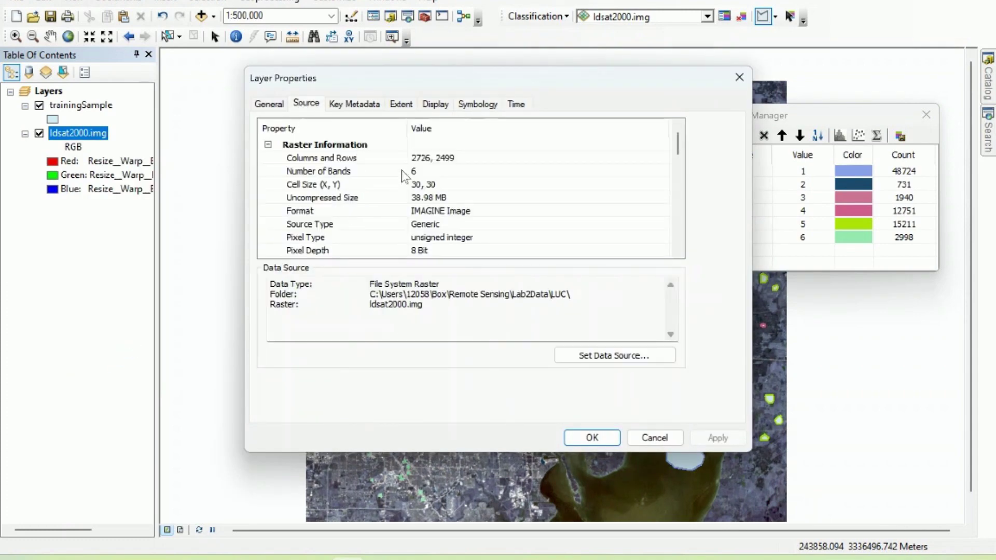
click(431, 158)
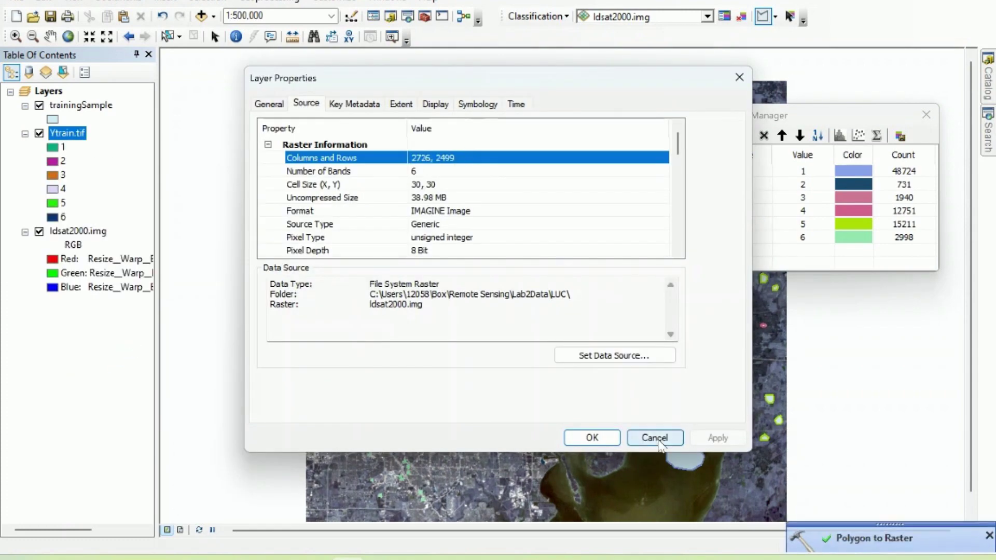
click(655, 438)
- Check the columns, rows and cell size of Ytrain.tif in its layer's source properties
right_click(68, 133)
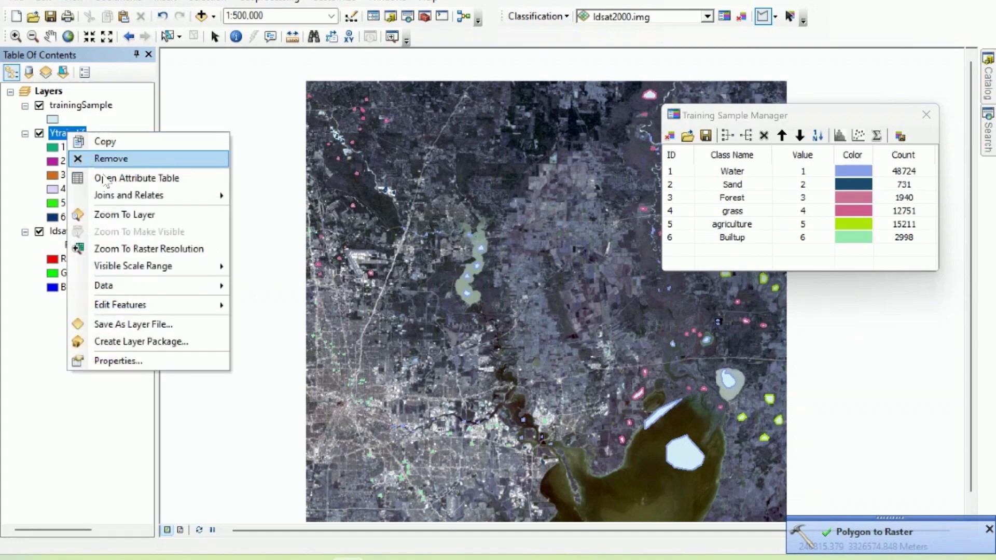
click(116, 357)
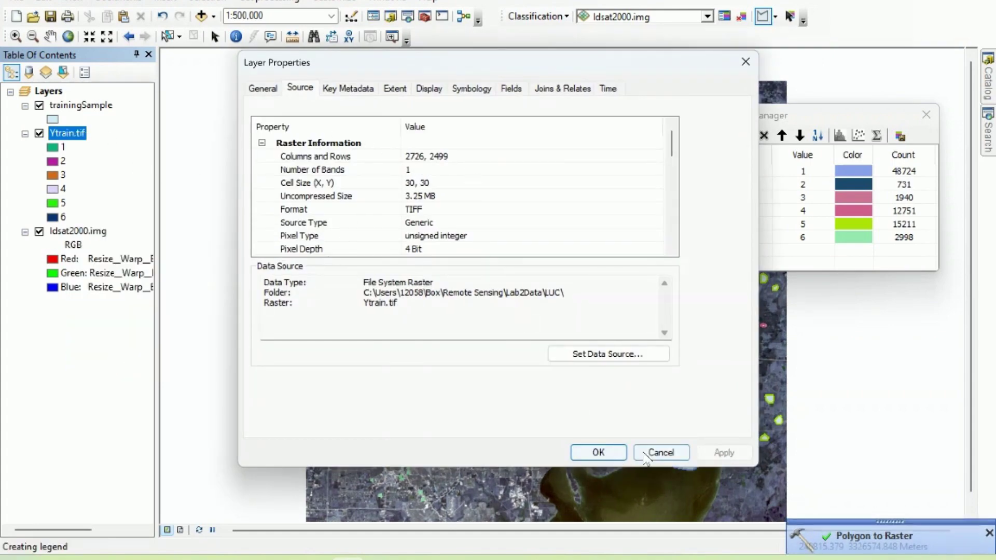
click(662, 452)
- Set the NoData display color of the Ytrain.tif layer to blue in its symbology
right_click(62, 140)
click(120, 365)
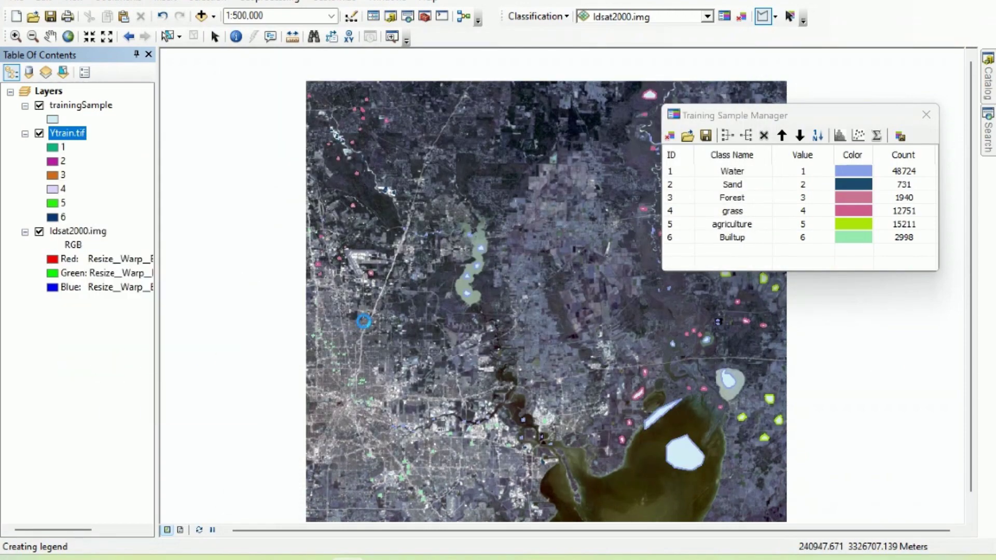
click(470, 87)
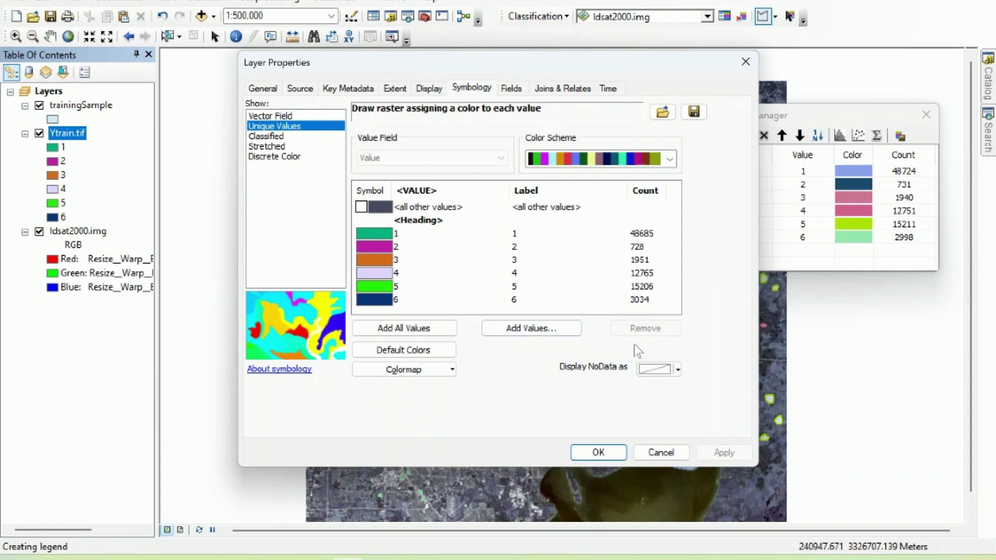
click(657, 370)
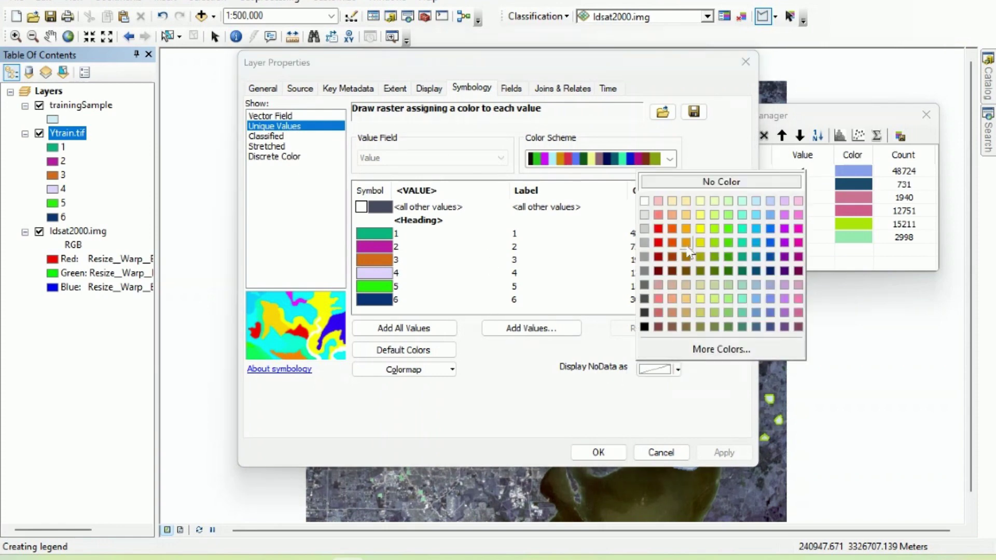
click(770, 229)
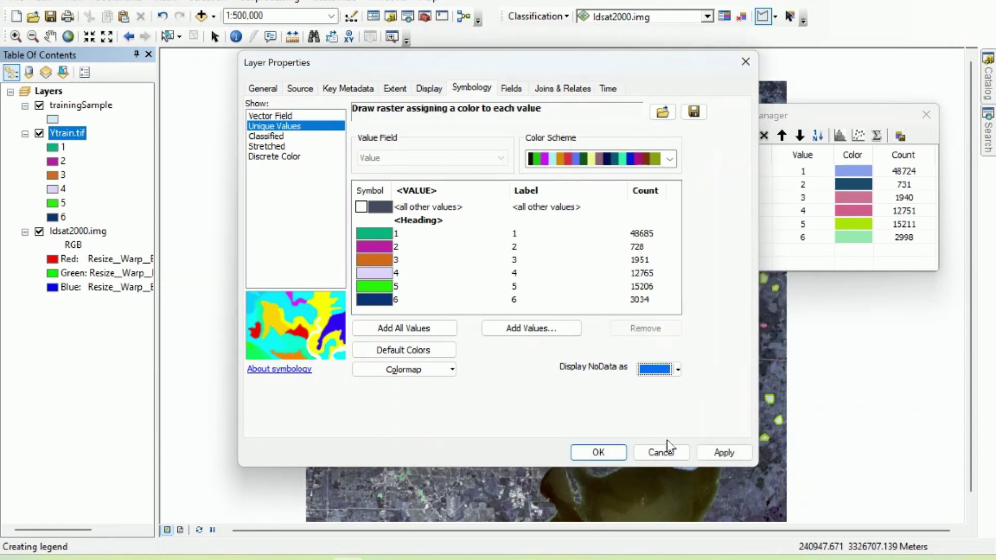
click(598, 452)
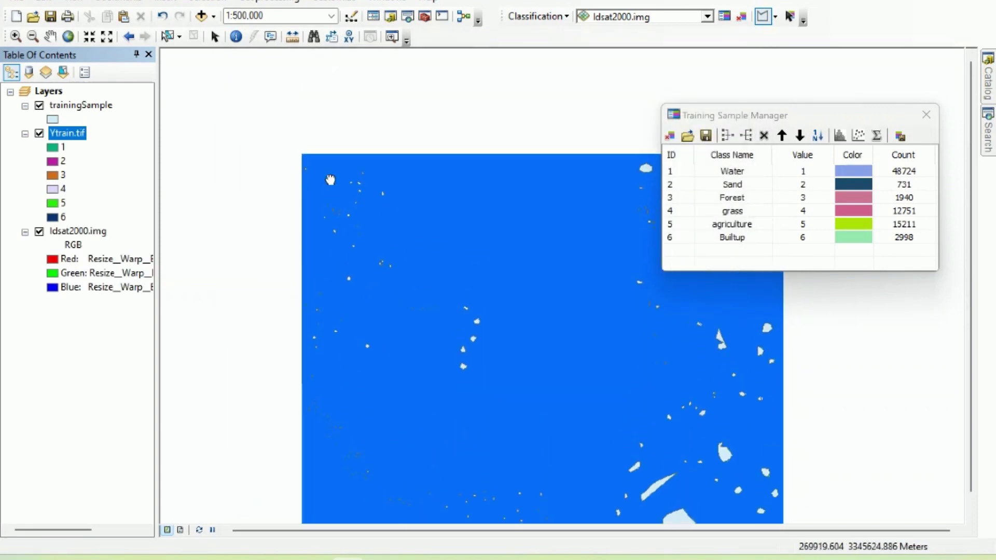
- Examine the corner pixels of Ytrain.tif up close and the training samples' distribution across its full extent
click(16, 36)
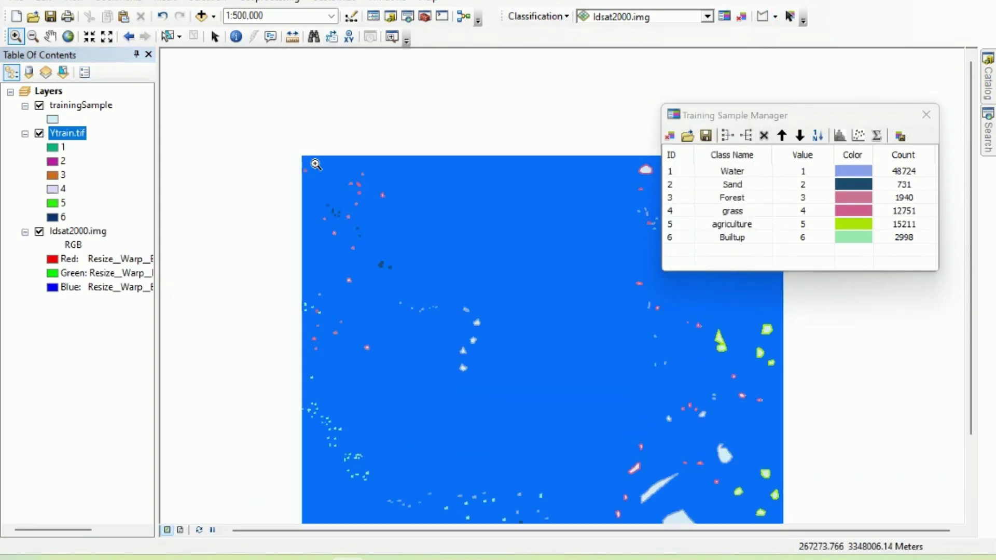
drag(301, 153, 316, 164)
drag(335, 200, 376, 250)
drag(483, 276, 356, 241)
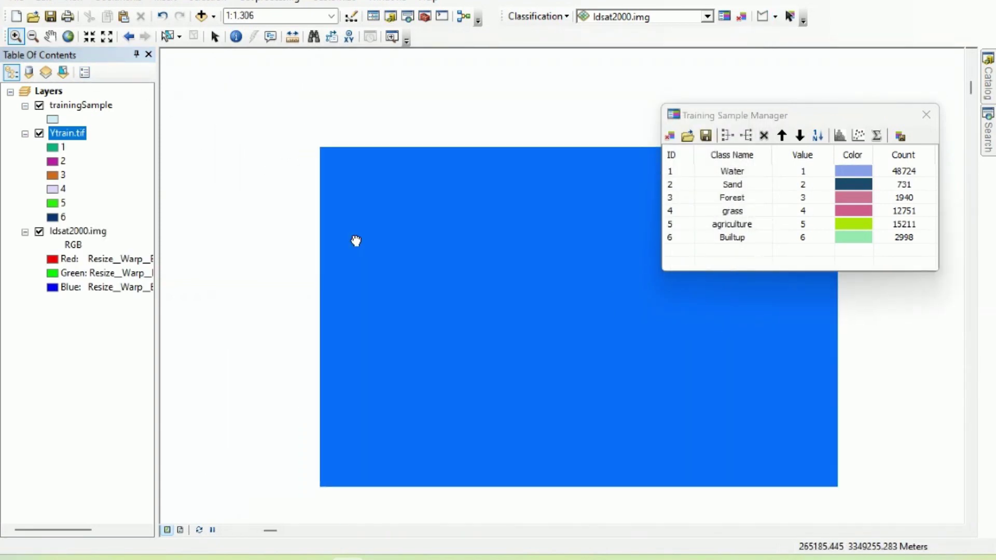
click(39, 133)
click(38, 134)
right_click(63, 139)
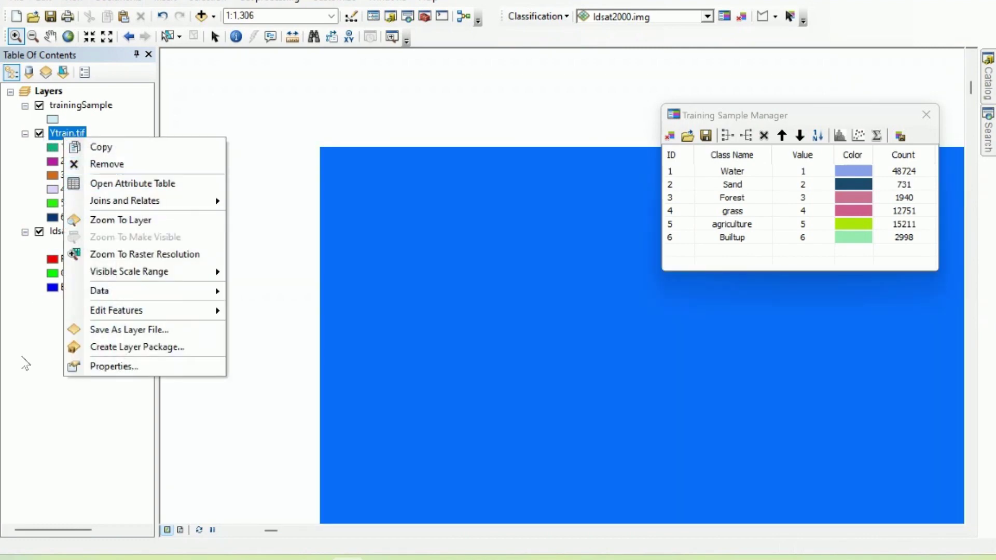
click(29, 338)
click(90, 37)
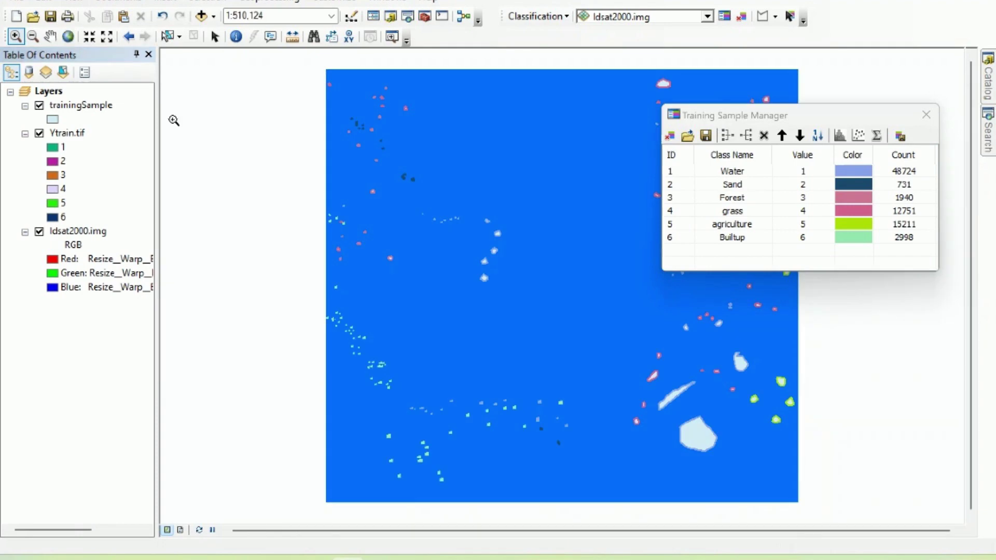
drag(509, 173, 472, 183)
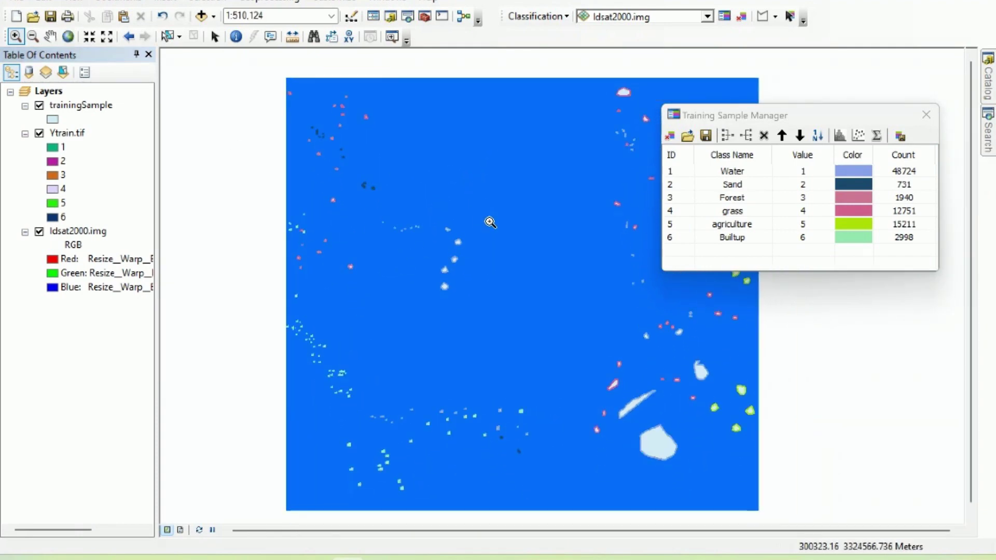
scroll(488, 222, down, 1)
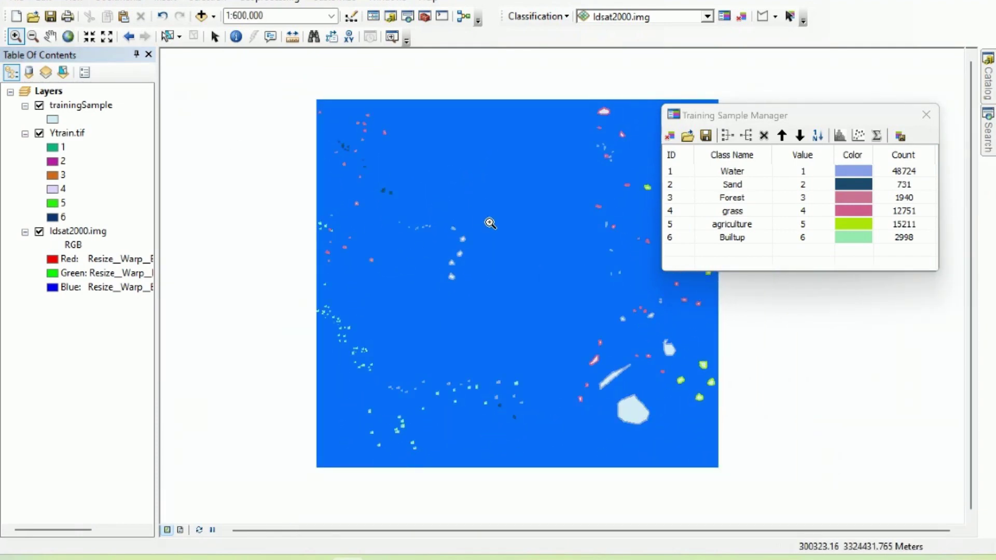
drag(804, 119, 816, 359)
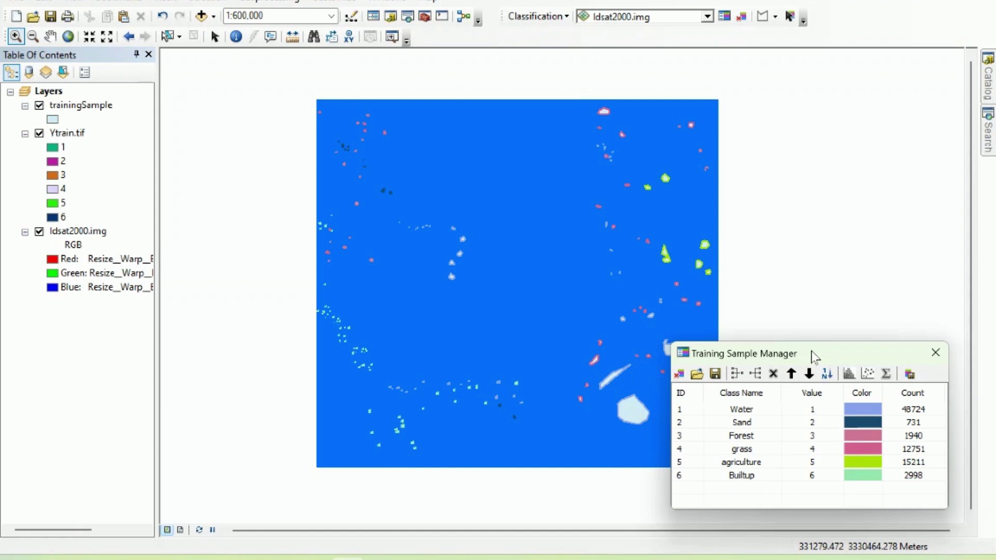
drag(813, 355, 383, 334)
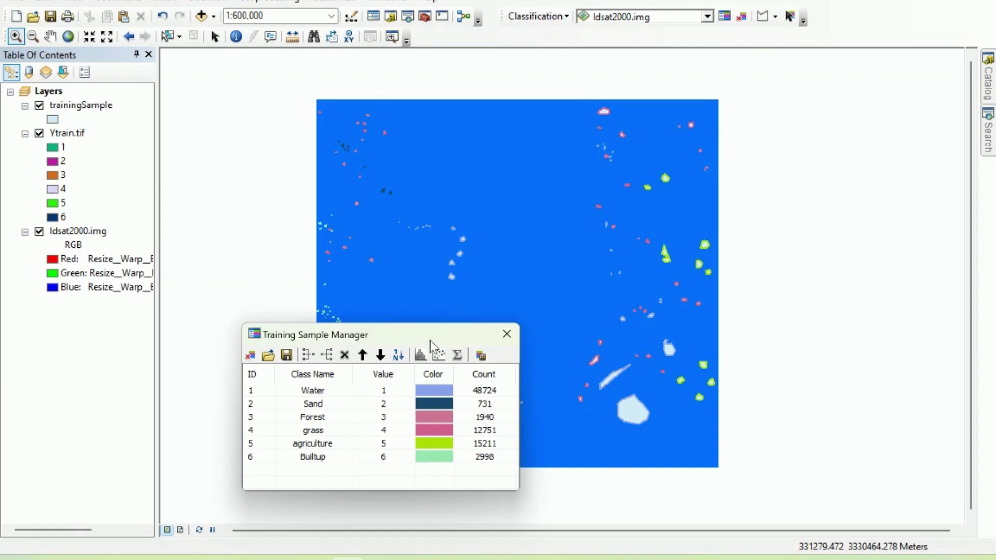
- Start a Maximum Likelihood Classification of ldsat2000.img using the ldsat2000.gsg signature file from the Desktop
click(554, 19)
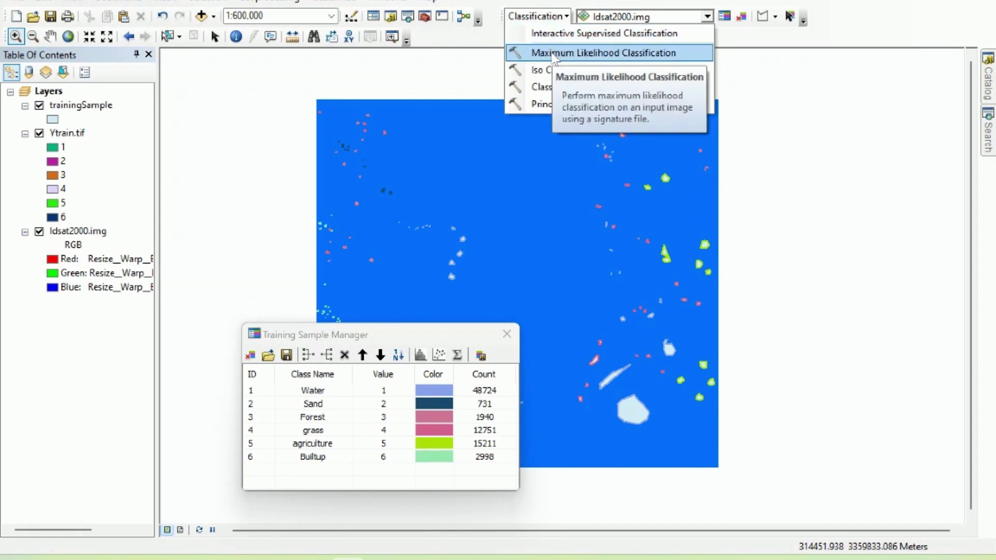
click(554, 54)
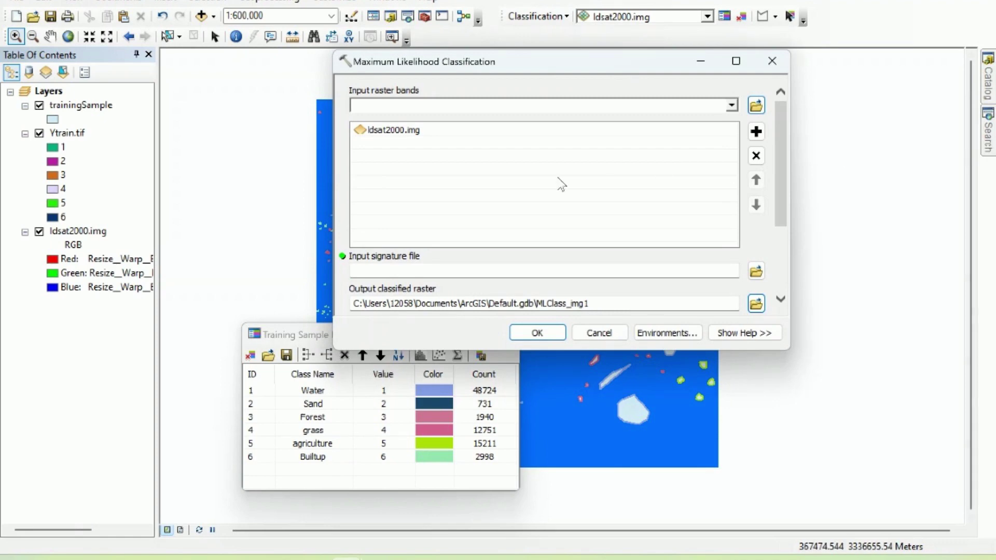
click(408, 134)
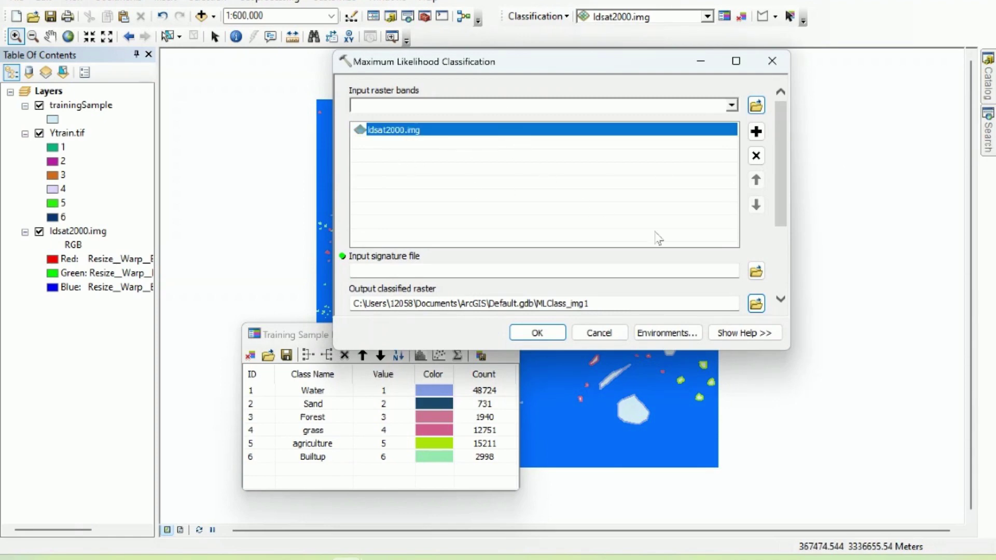
click(757, 271)
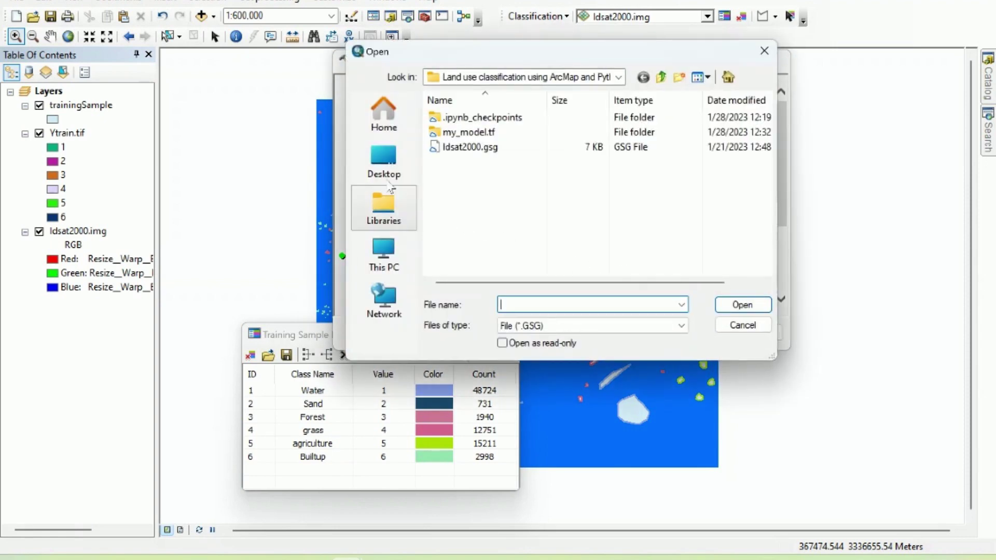
click(385, 163)
scroll(519, 231, down, 10)
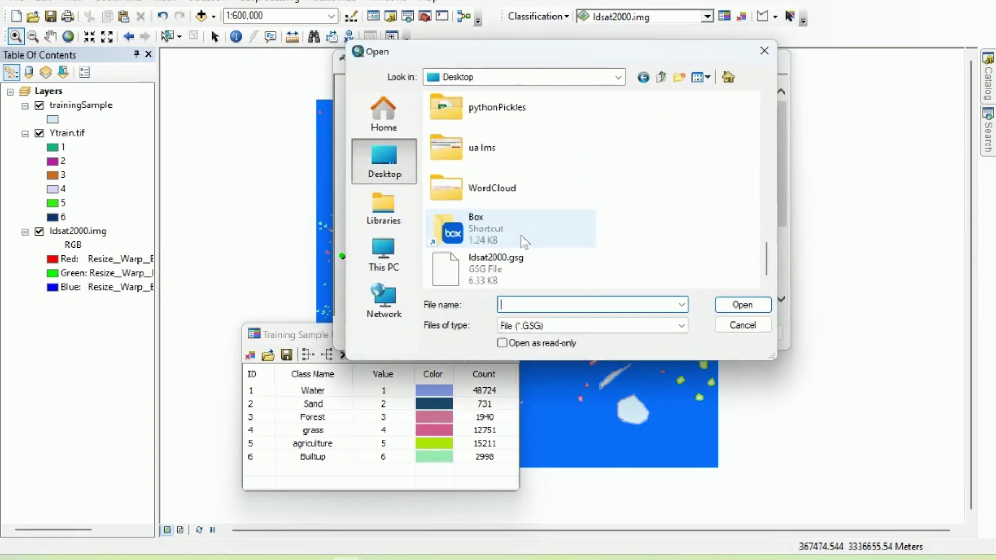
click(503, 274)
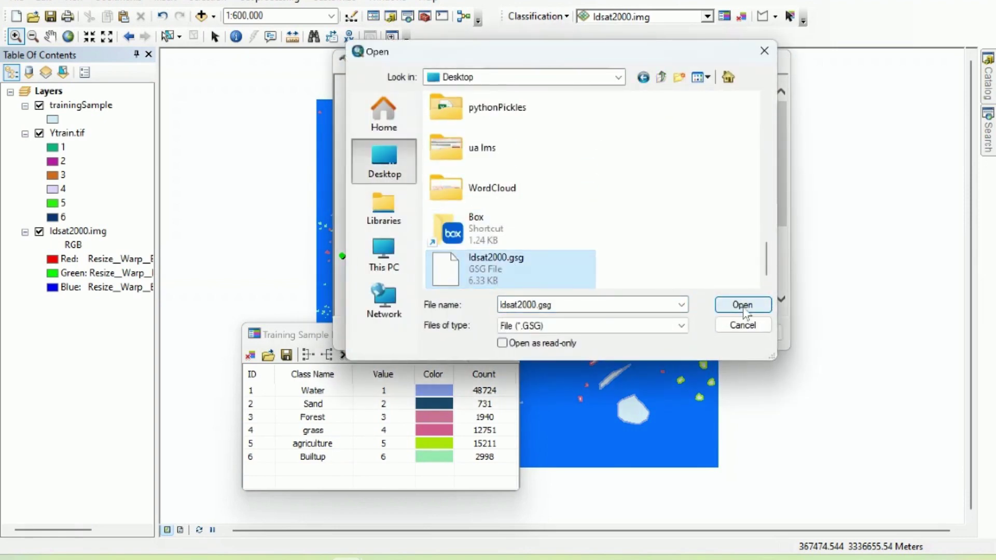
click(742, 306)
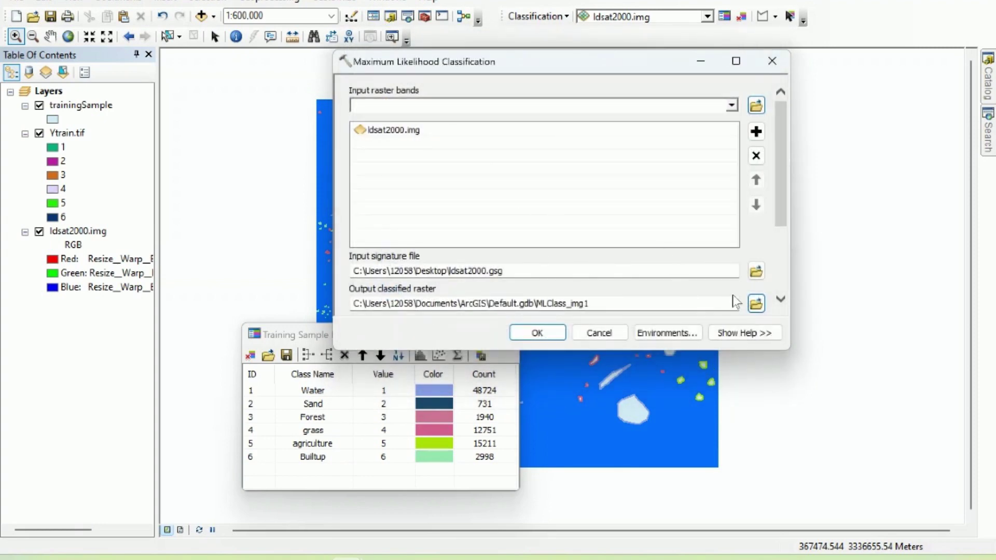
- Save the output classified raster as maxlike.tif in the LUC folder and run the classification
click(756, 304)
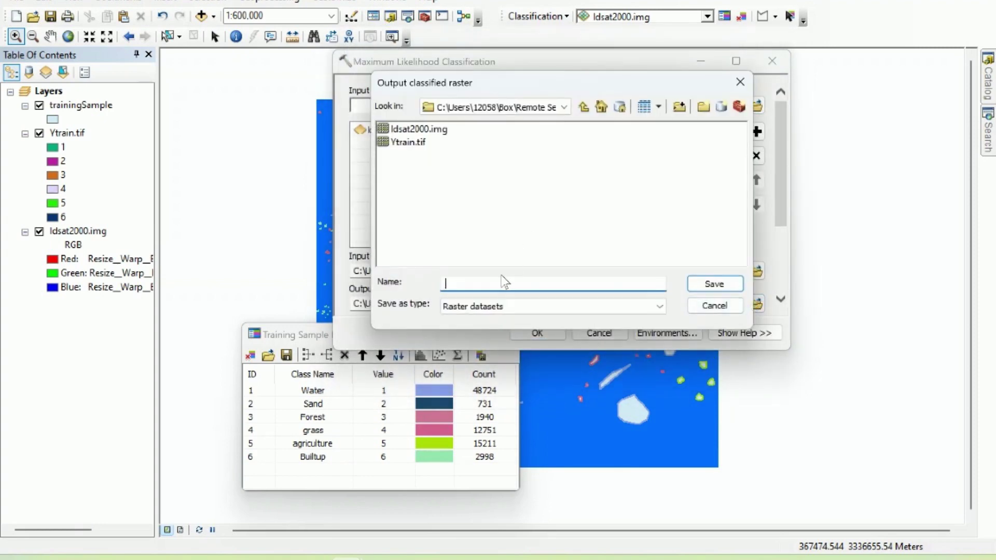
text(maxlike.tif)
click(703, 285)
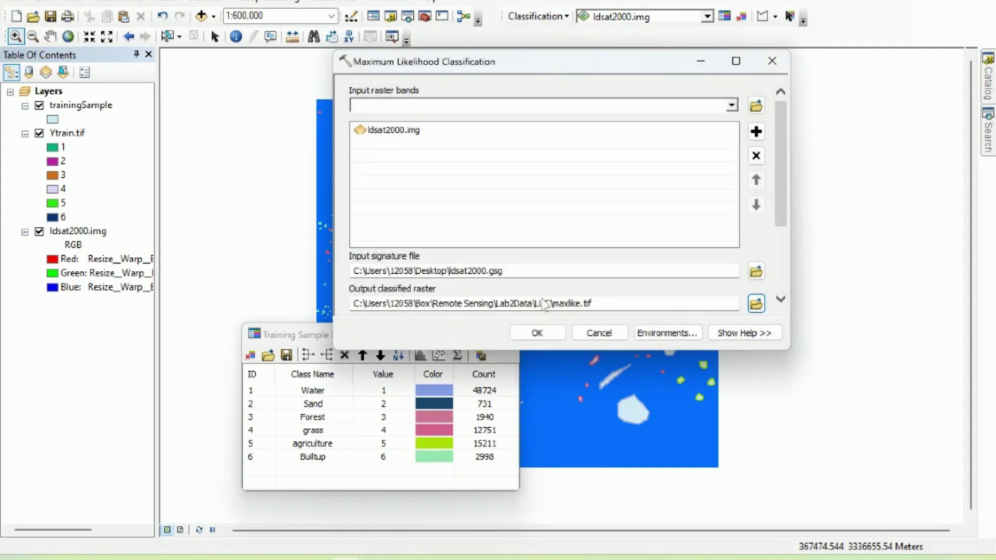
click(537, 333)
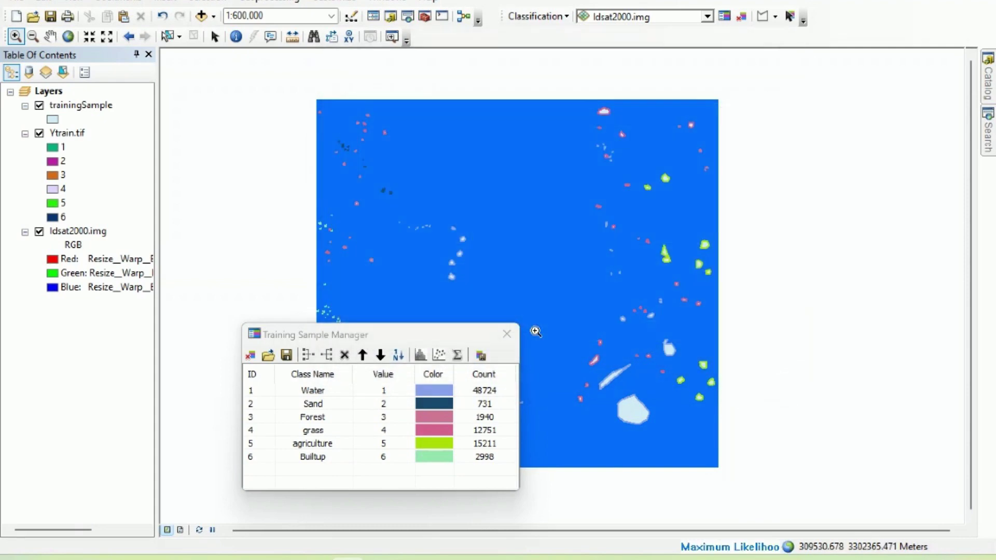
- Give class 1 (Water) of maxlike.tif the preset Blue symbol, keeping the Training Sample Manager in view for reference
drag(406, 334, 817, 91)
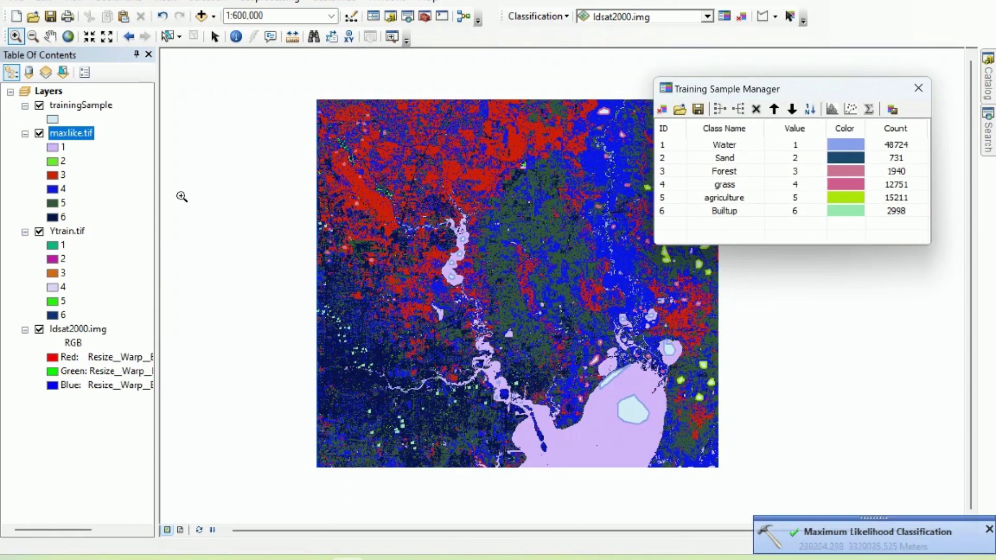
drag(794, 92, 574, 94)
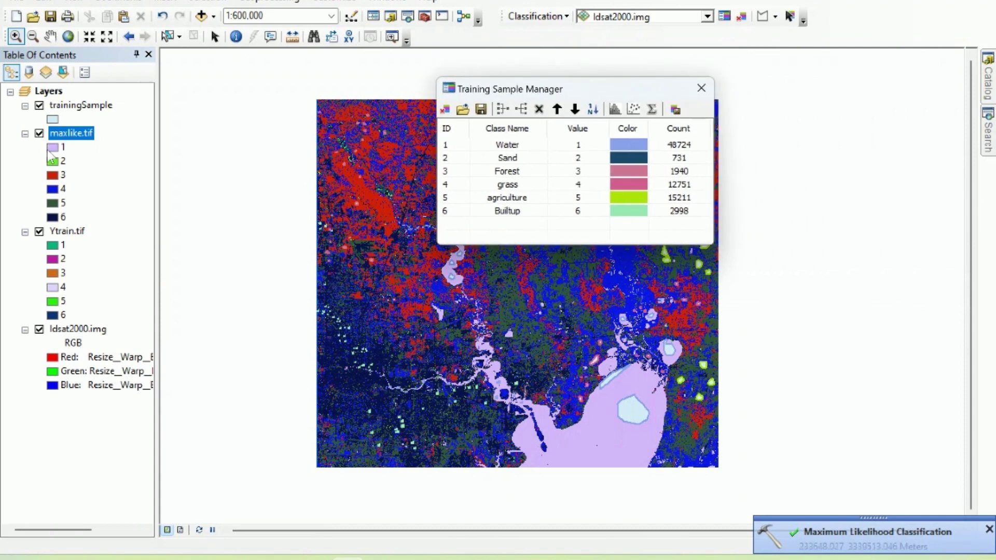
double_click(52, 147)
click(278, 169)
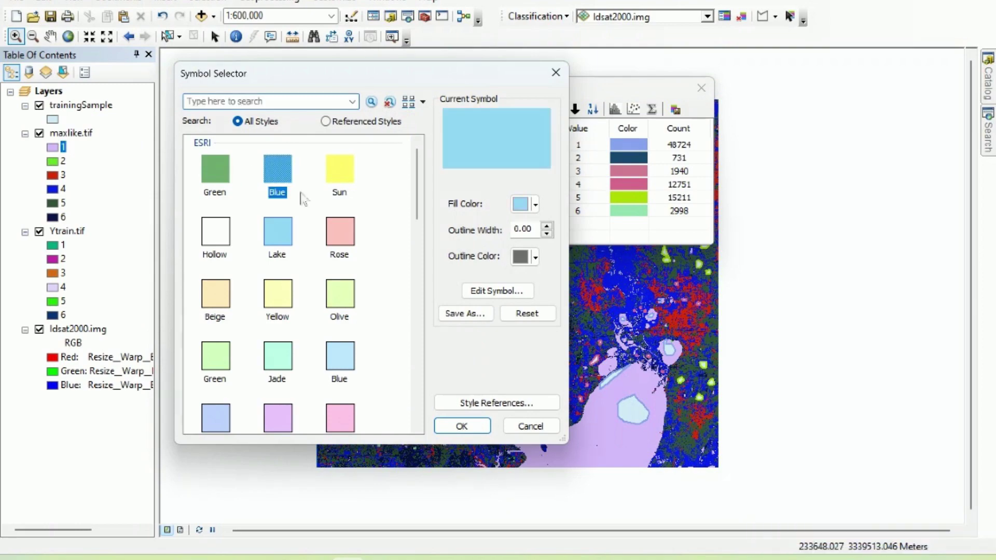
click(467, 430)
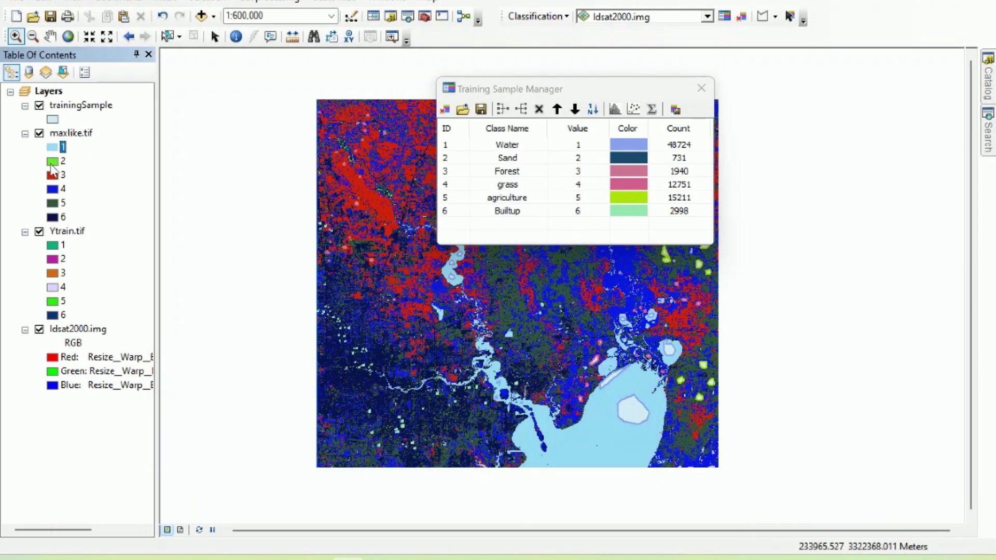
- Set the fill color of maxlike.tif class 2 (Sand) to light gray and class 3 (Forest) to bright green
double_click(52, 162)
click(535, 204)
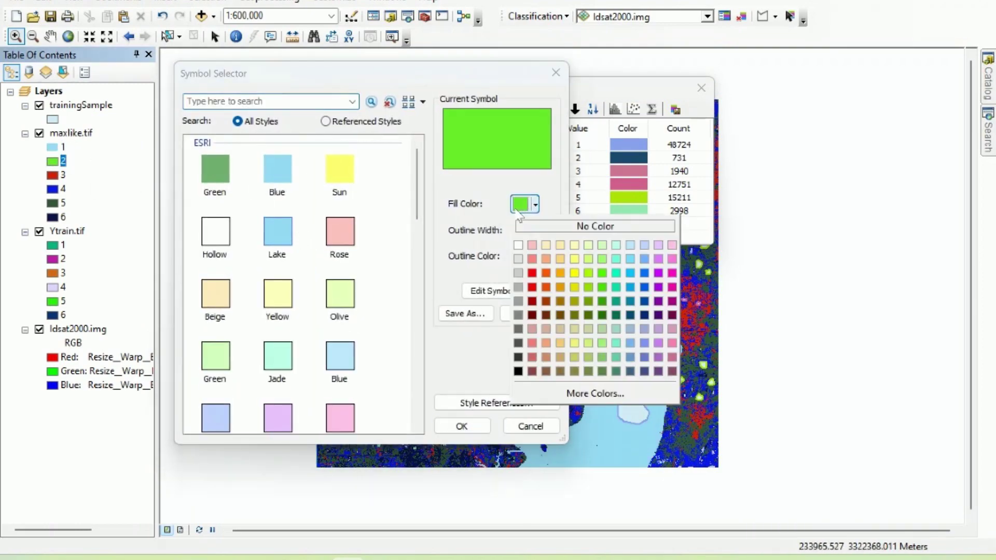
click(525, 263)
click(461, 426)
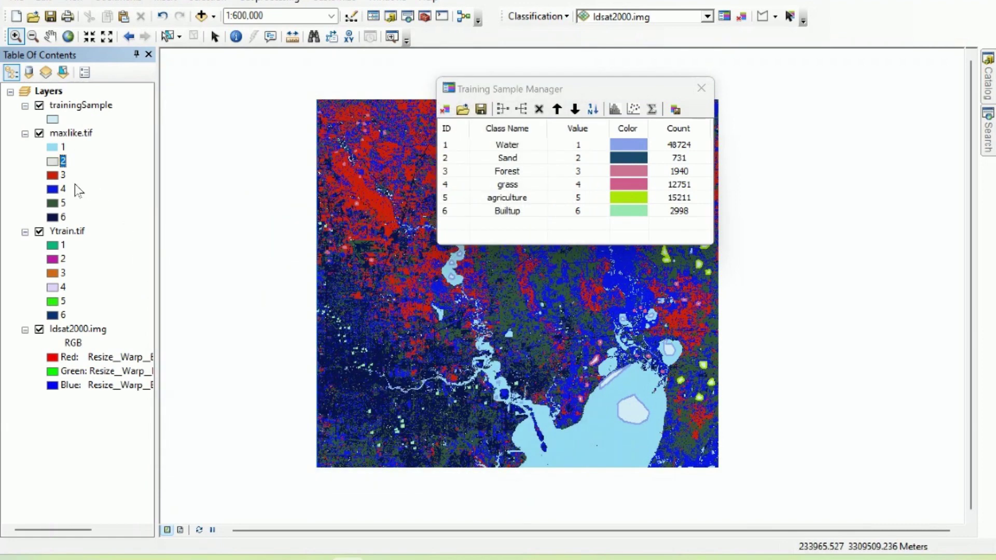
click(535, 204)
click(601, 287)
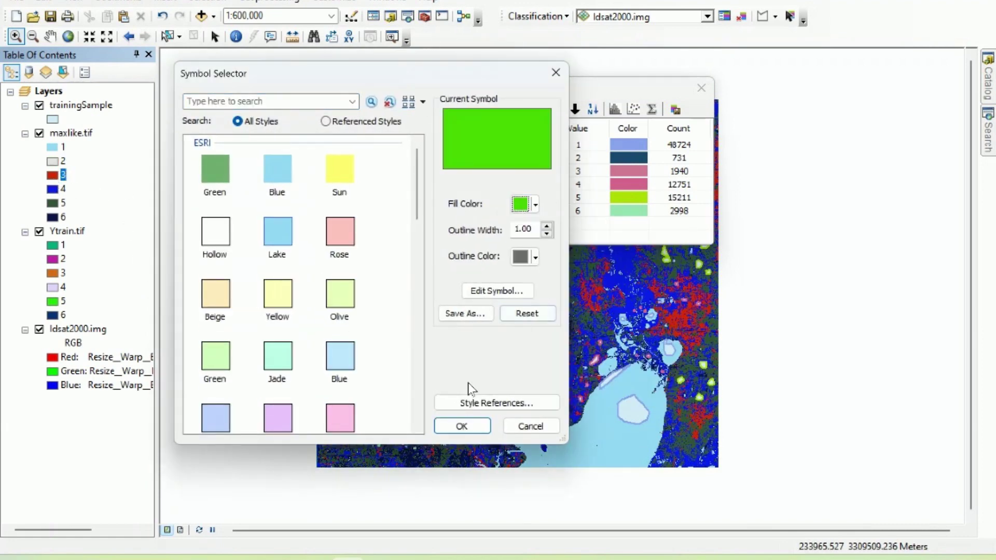
click(462, 426)
- Set the fill color of maxlike.tif class 4 (grass) to pale green
double_click(54, 190)
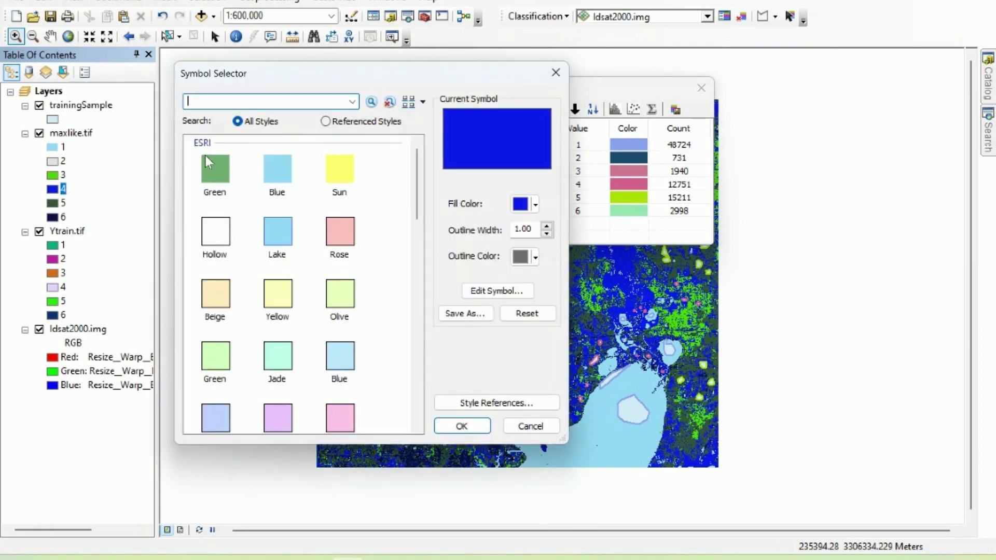
drag(400, 78, 492, 55)
click(622, 183)
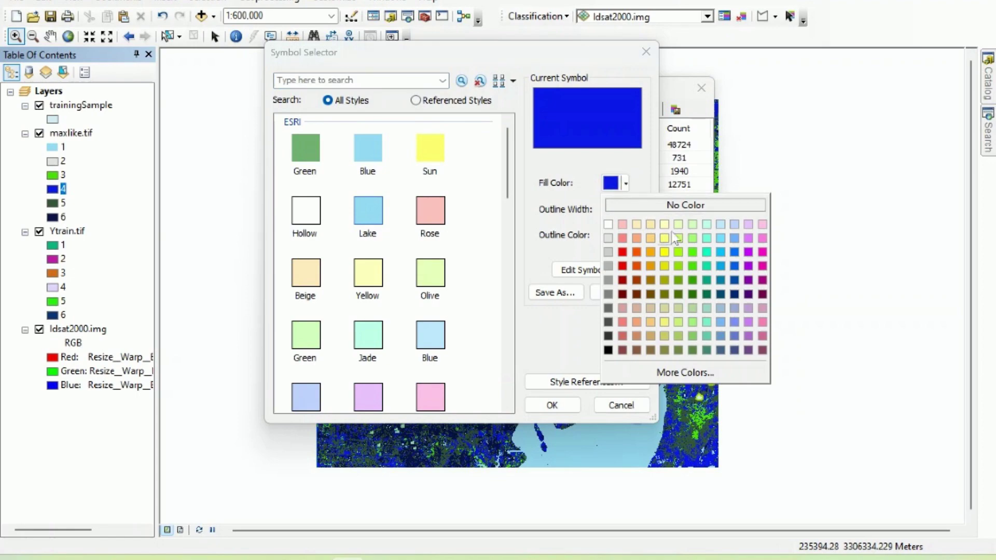
click(692, 224)
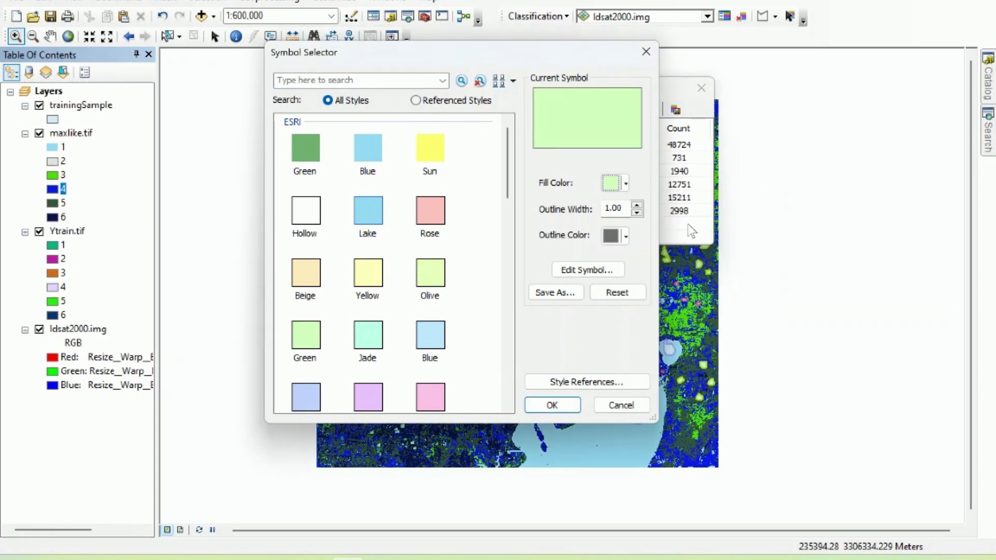
click(576, 405)
- Give class 5 (agriculture) of maxlike.tif the preset Yellow symbol
click(57, 205)
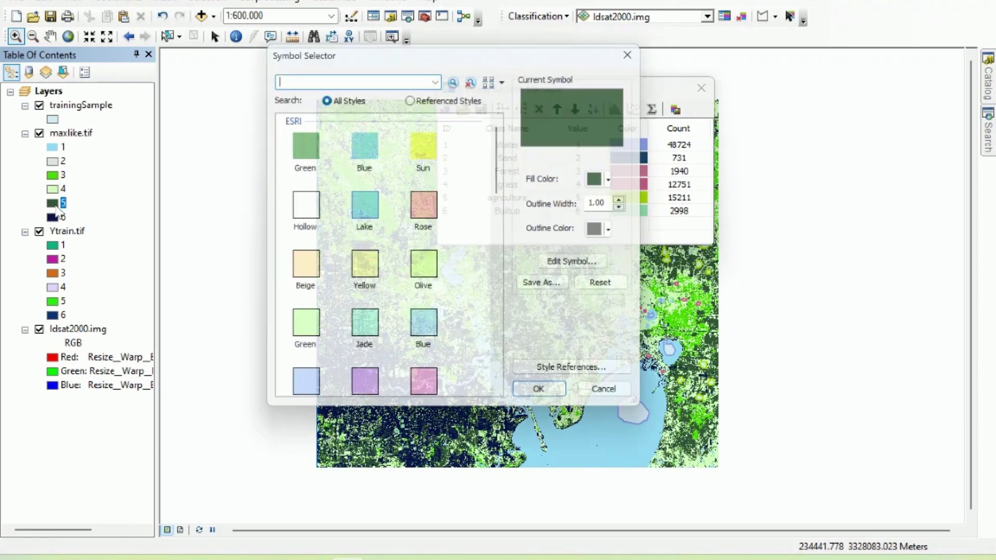
click(377, 281)
click(552, 405)
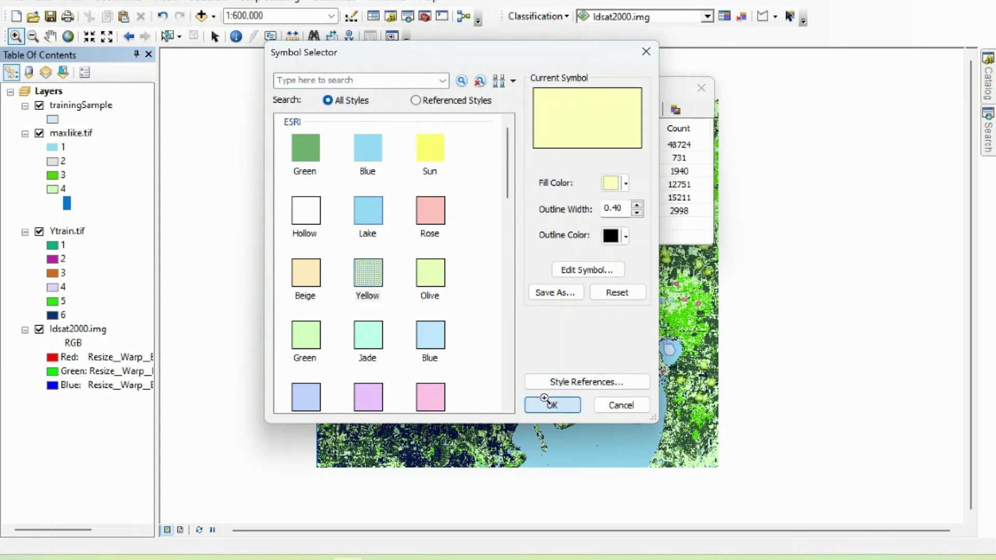
- Set the fill color of maxlike.tif class 6 (Builtup) to salmon red and move the Training Sample Manager clear of the classified map
click(54, 218)
click(618, 186)
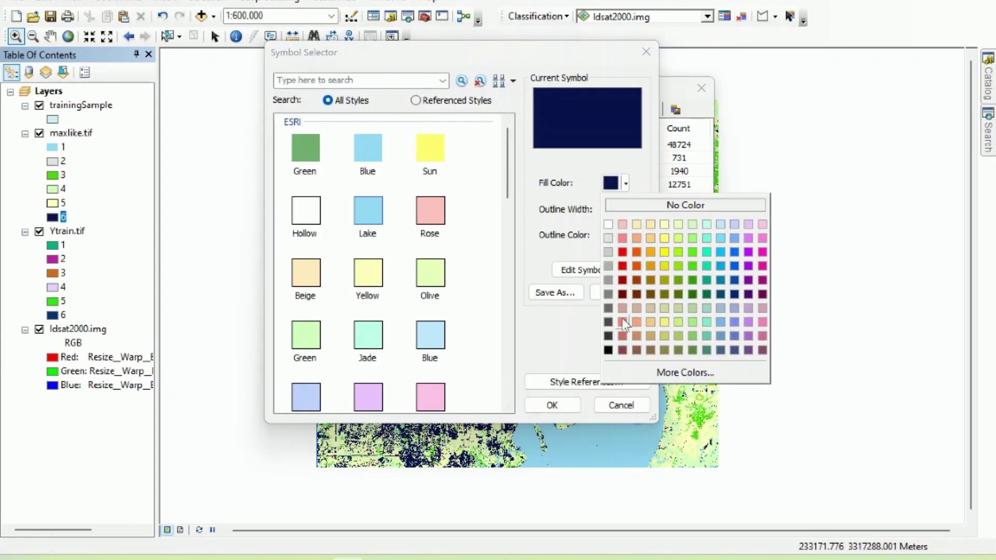
click(622, 320)
click(551, 405)
drag(538, 310, 527, 346)
drag(576, 90, 829, 59)
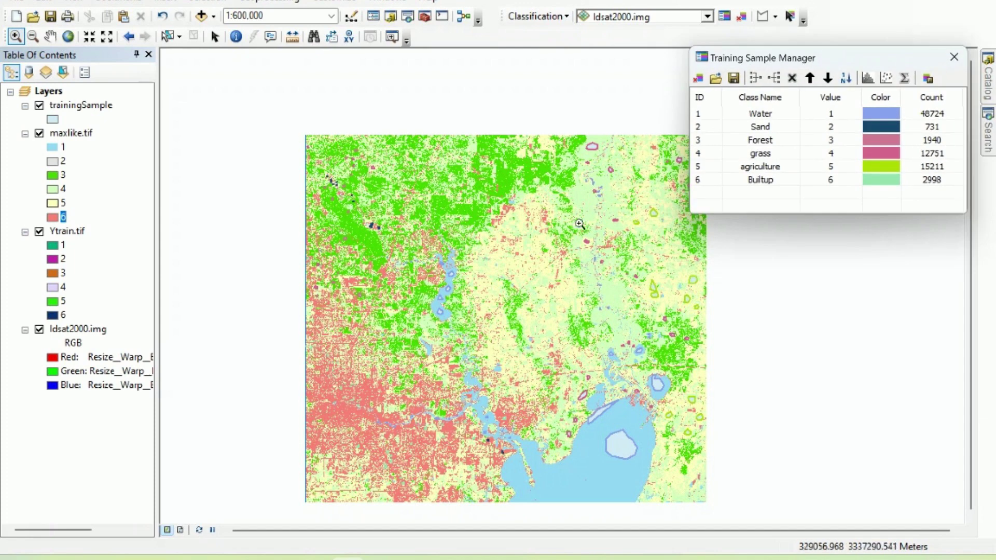
- Examine the colored maxlike.tif classification up close at its northwest corner and across its full extent
drag(296, 130, 311, 139)
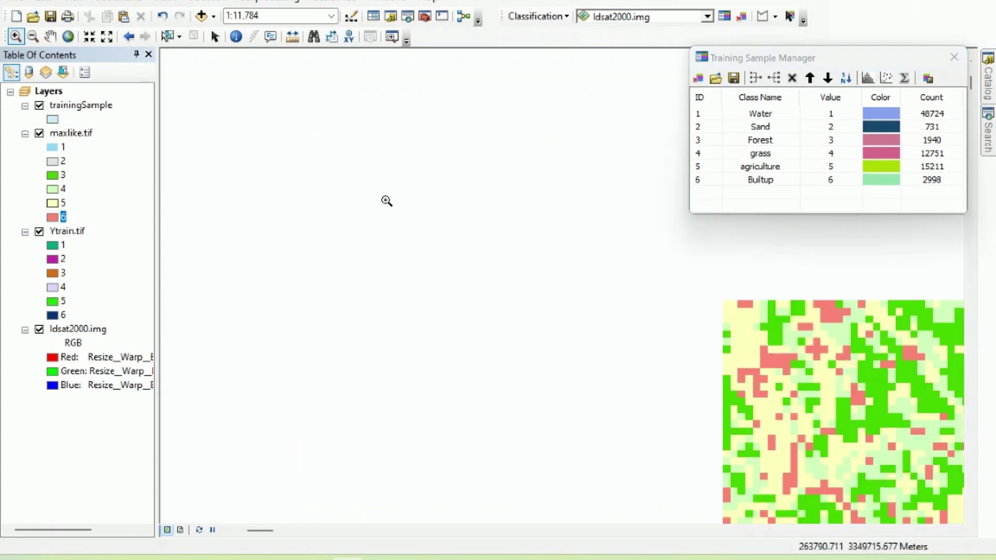
drag(735, 344, 450, 234)
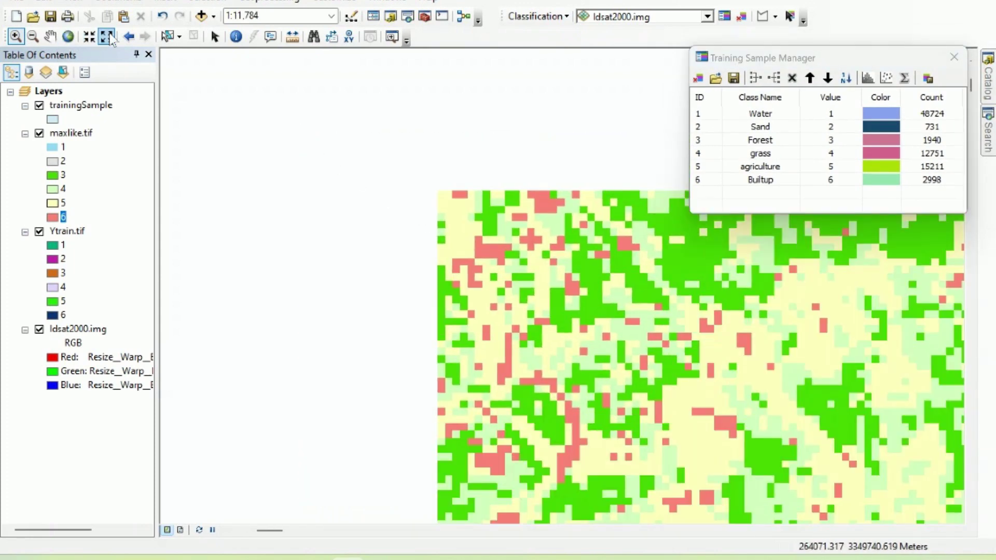
click(128, 36)
scroll(591, 341, down, 3)
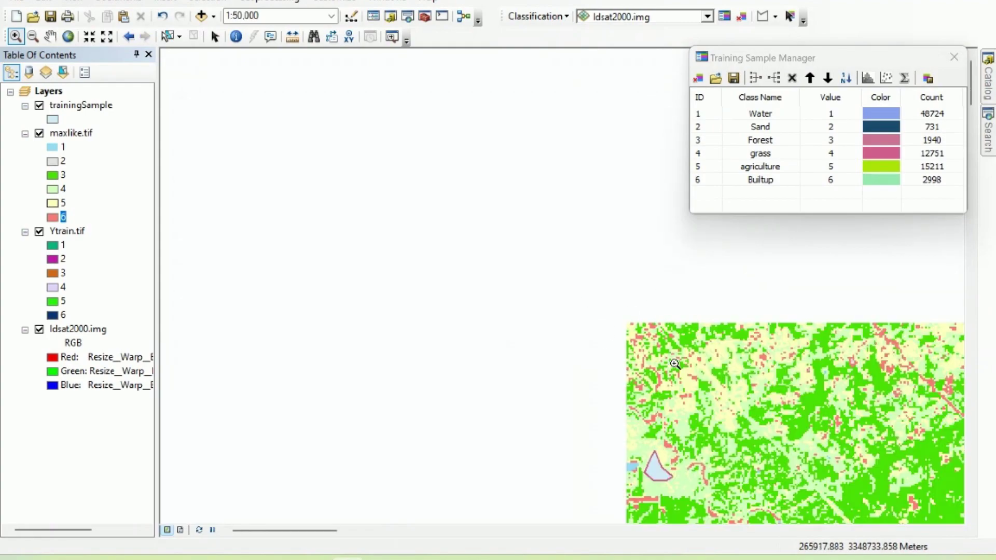
scroll(671, 358, down, 1)
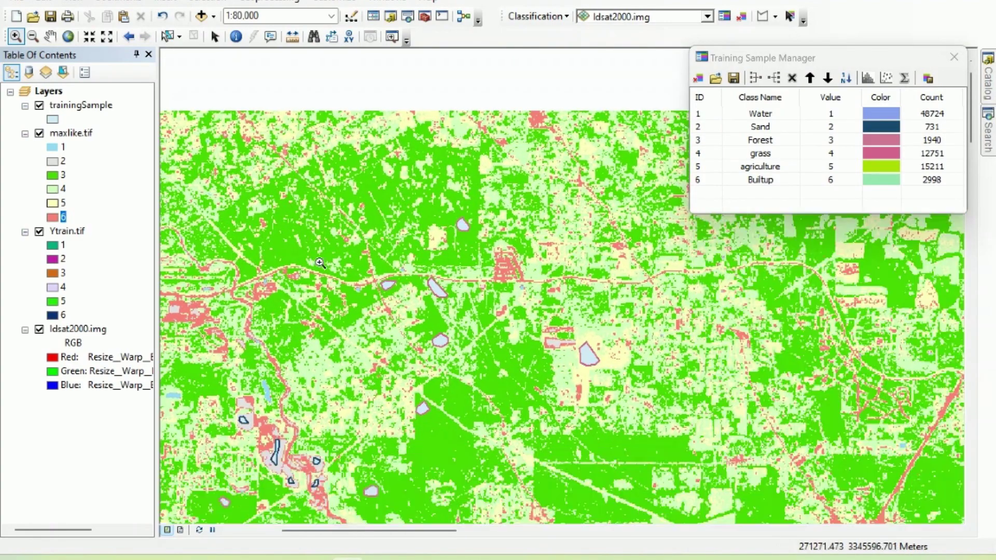
scroll(410, 353, down, 2)
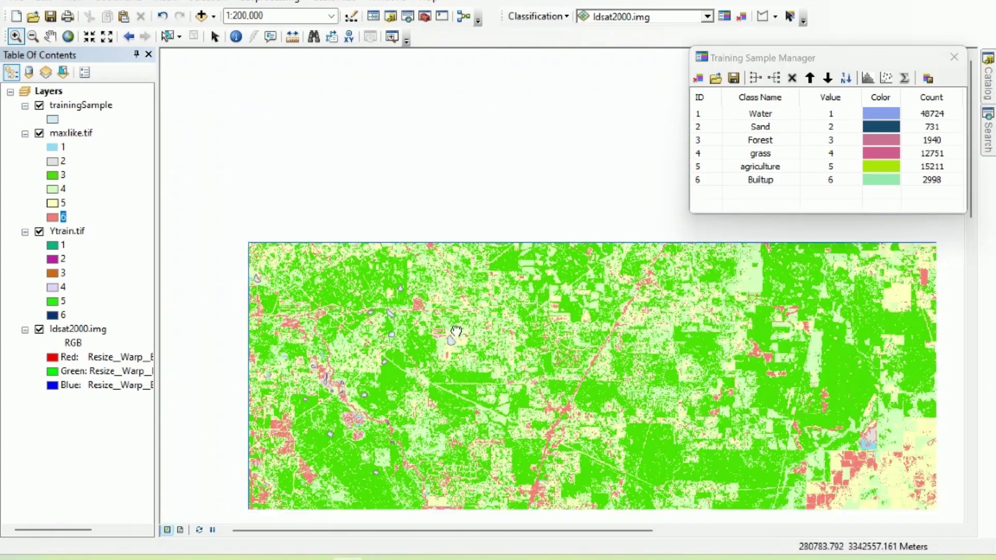
scroll(457, 332, down, 3)
drag(448, 352, 438, 253)
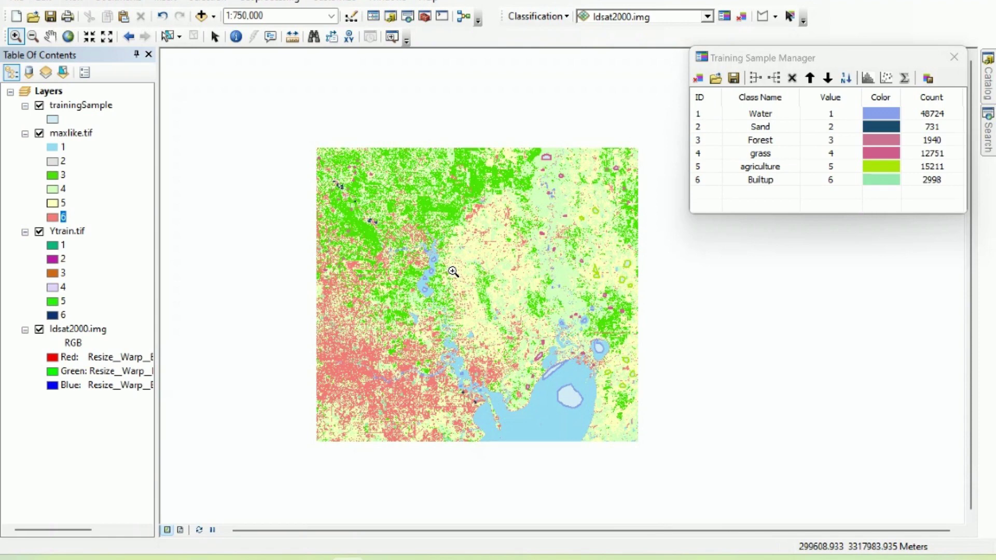
drag(523, 236, 485, 249)
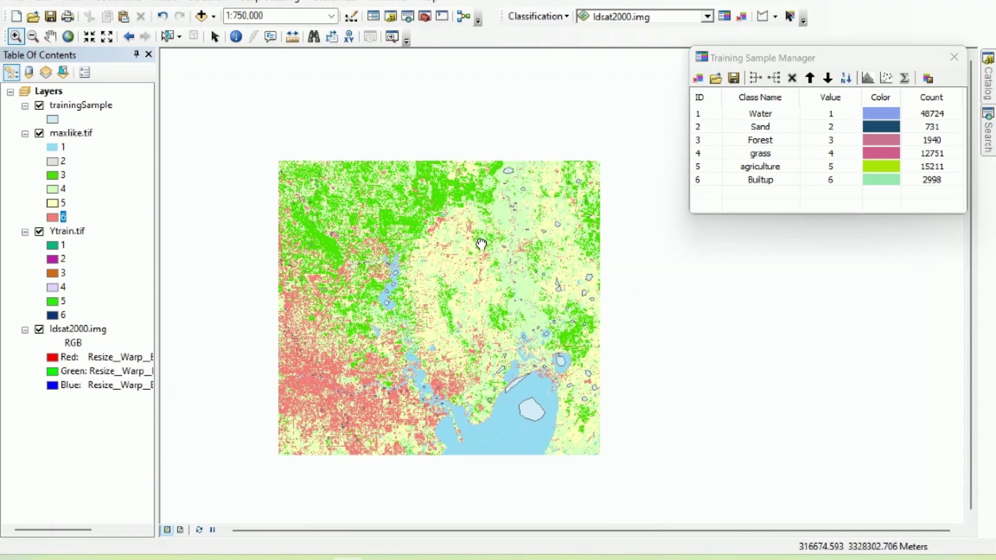